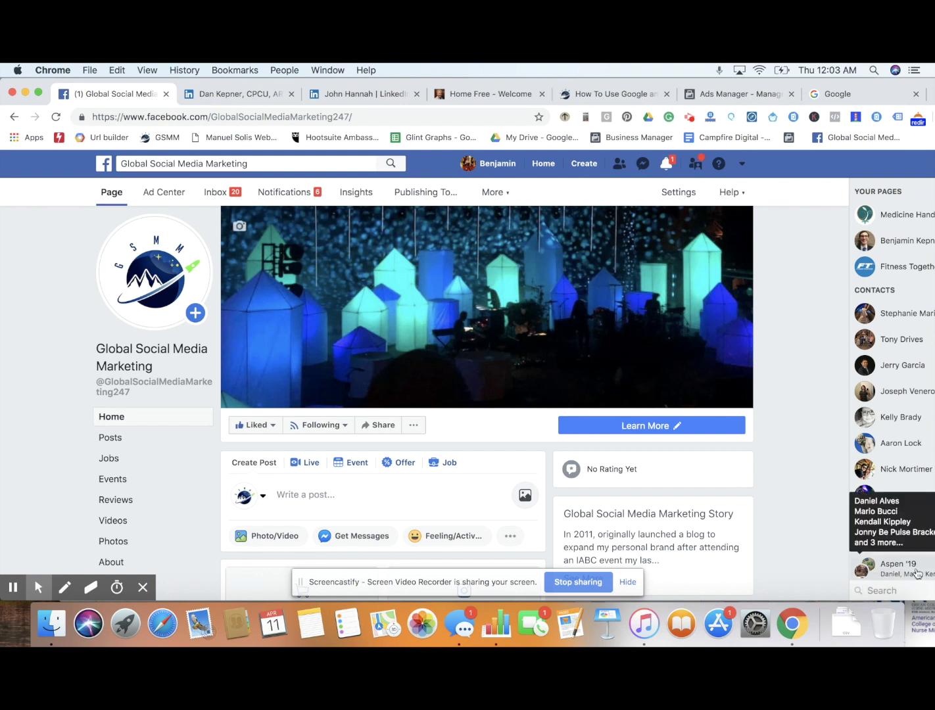
Step: Switch to the insurance sales producer's LinkedIn profile and scroll down to his Experience history
{"action": "left_click", "coordinate": [241, 99]}
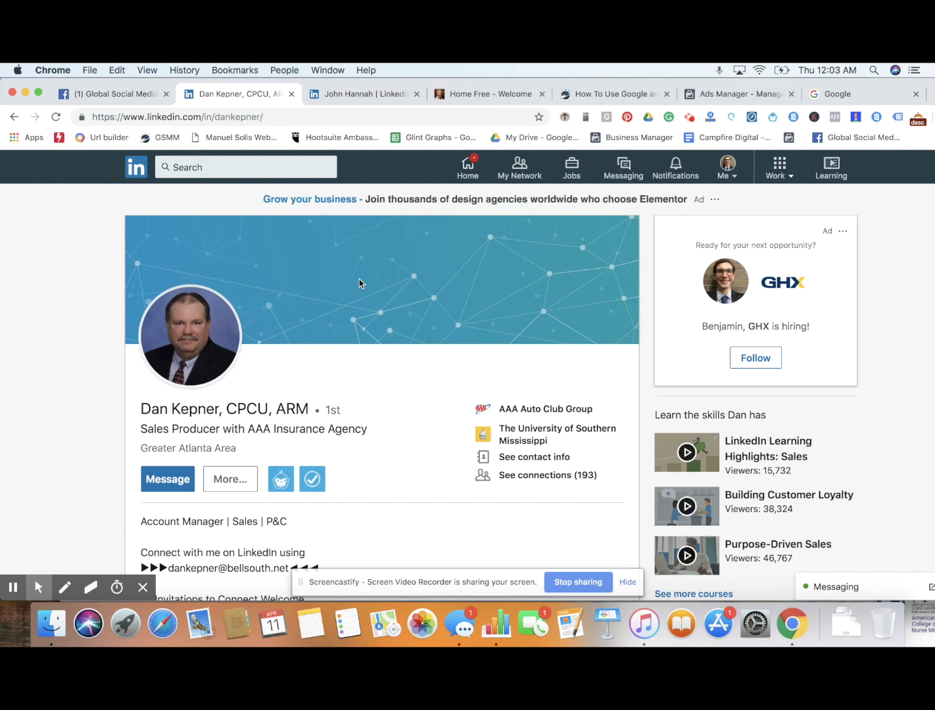
{"action": "scroll", "coordinate": [358, 282], "scroll_direction": "down", "scroll_amount": 1}
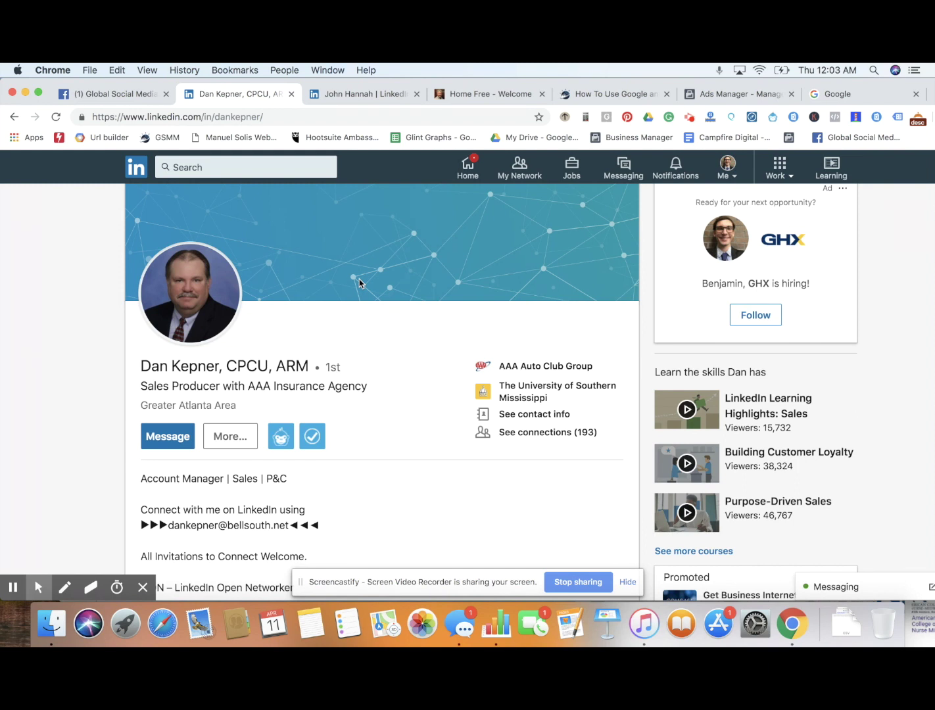
{"action": "scroll", "coordinate": [358, 283], "scroll_direction": "down", "scroll_amount": 10}
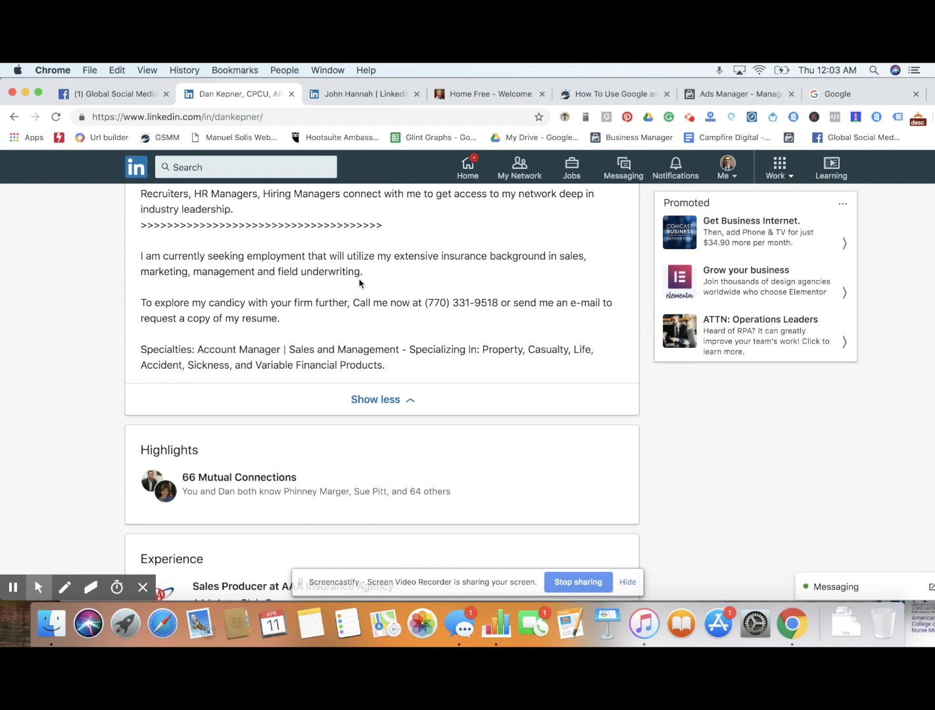
{"action": "scroll", "coordinate": [358, 283], "scroll_direction": "down", "scroll_amount": 9}
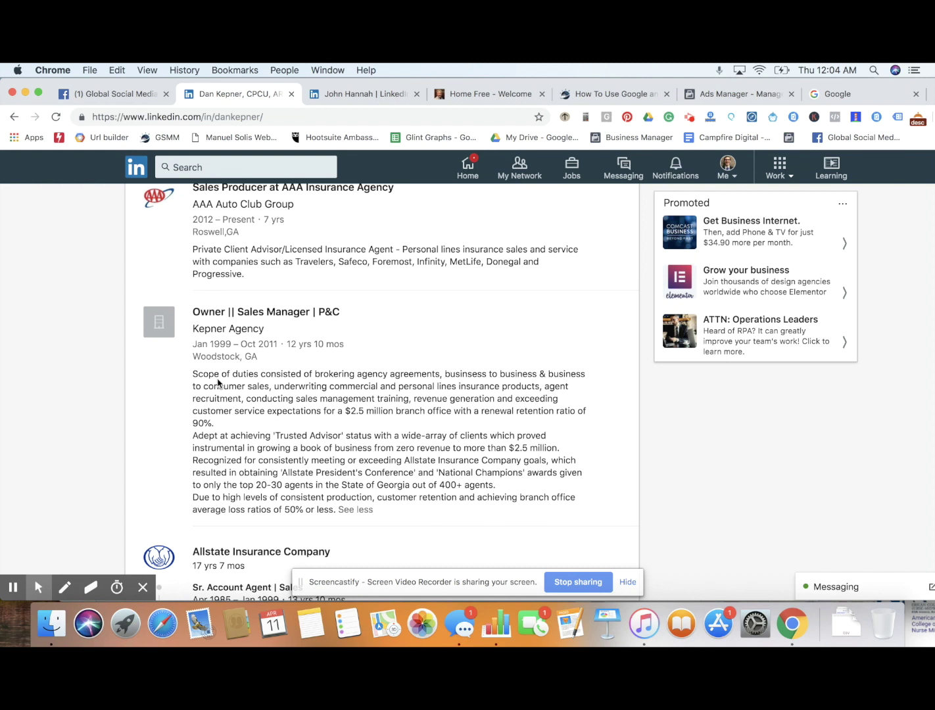
{"action": "left_click_drag", "start_coordinate": [283, 472], "coordinate": [548, 476]}
{"action": "left_click_drag", "start_coordinate": [255, 484], "coordinate": [494, 488]}
{"action": "left_click", "coordinate": [386, 478]}
{"action": "scroll", "coordinate": [502, 447], "scroll_direction": "up", "scroll_amount": 1}
{"action": "scroll", "coordinate": [502, 451], "scroll_direction": "up", "scroll_amount": 1}
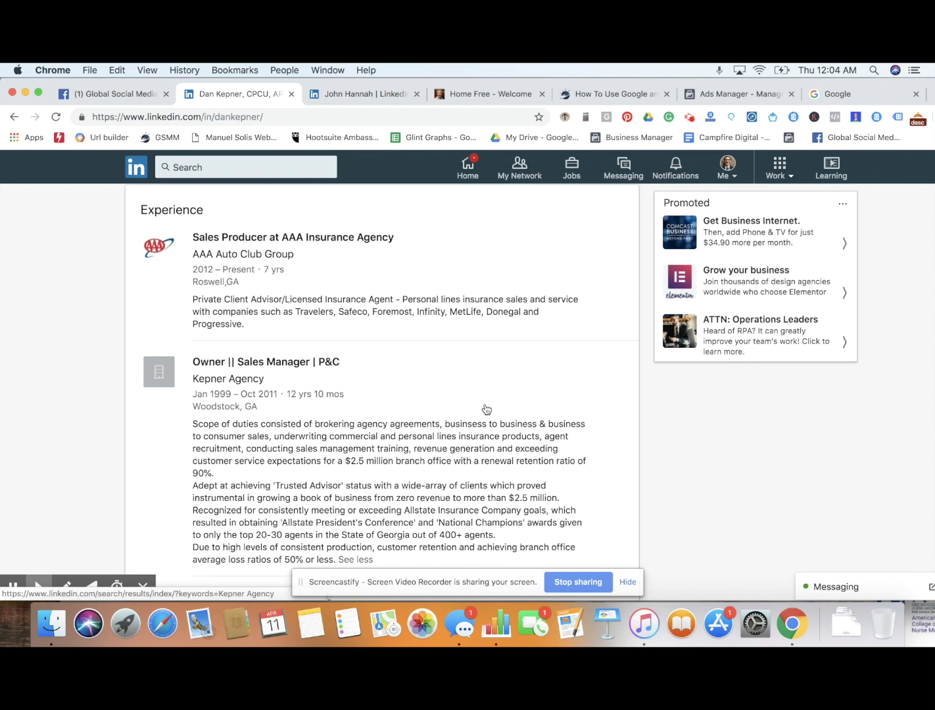
{"action": "scroll", "coordinate": [486, 409], "scroll_direction": "up", "scroll_amount": 12}
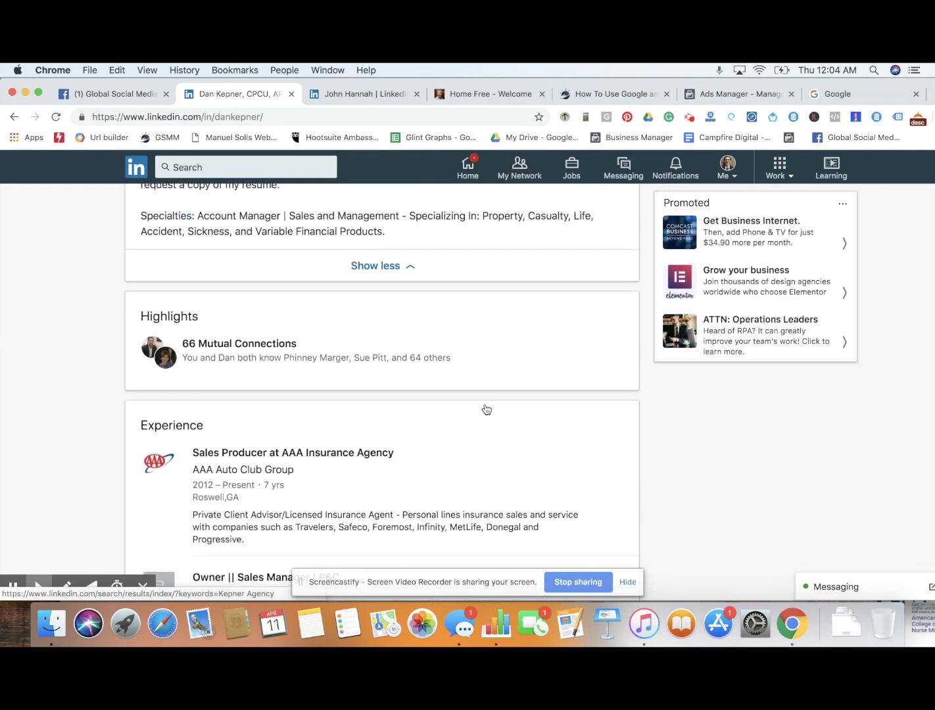
{"action": "scroll", "coordinate": [485, 409], "scroll_direction": "up", "scroll_amount": 12}
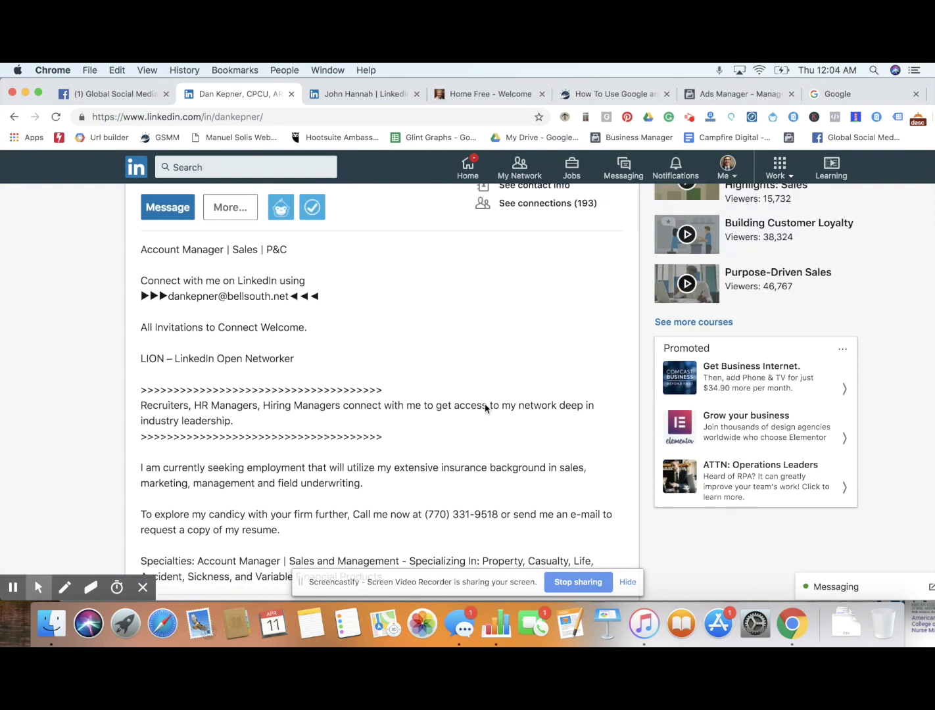
{"action": "scroll", "coordinate": [485, 409], "scroll_direction": "up", "scroll_amount": 3}
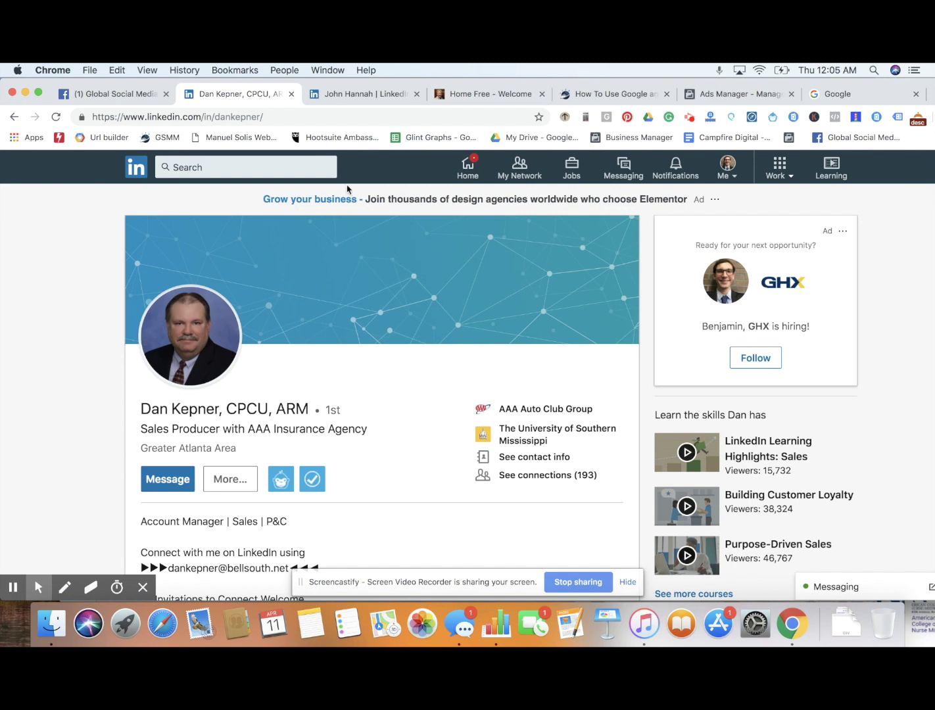
Step: Close the sales producer's and the life insurance broker's LinkedIn profile tabs
{"action": "left_click", "coordinate": [291, 96]}
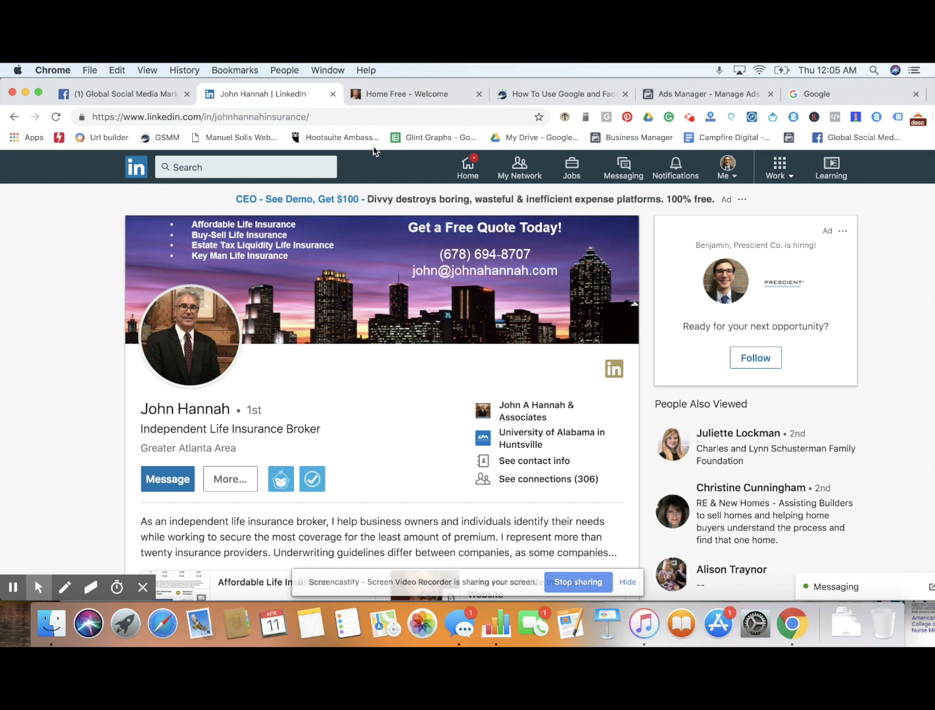
{"action": "left_click", "coordinate": [333, 95]}
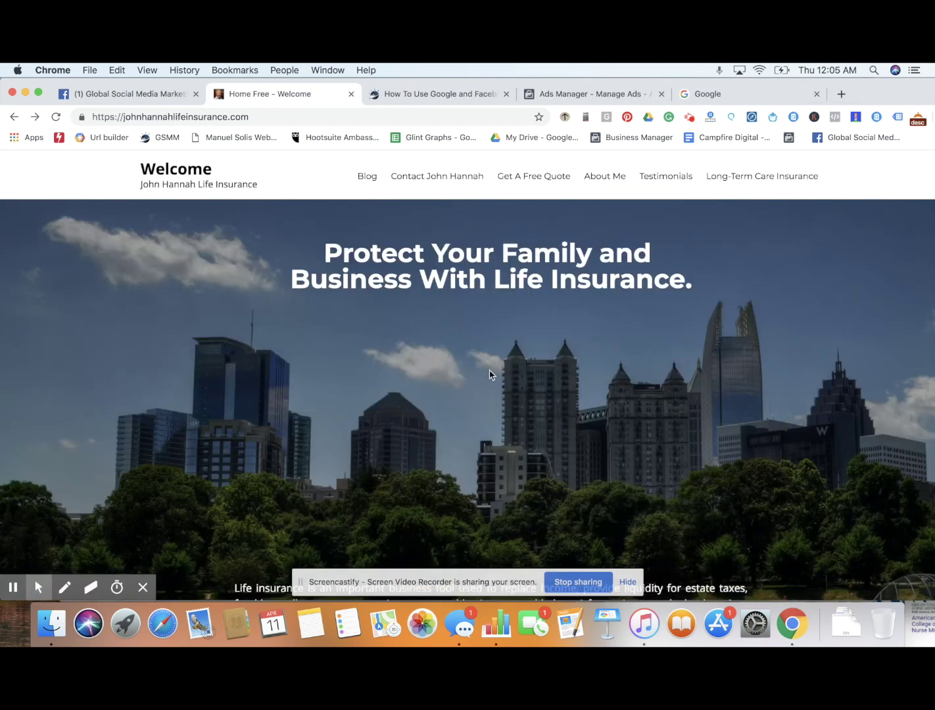
{"action": "scroll", "coordinate": [490, 374], "scroll_direction": "down", "scroll_amount": 6}
{"action": "scroll", "coordinate": [489, 374], "scroll_direction": "down", "scroll_amount": 2}
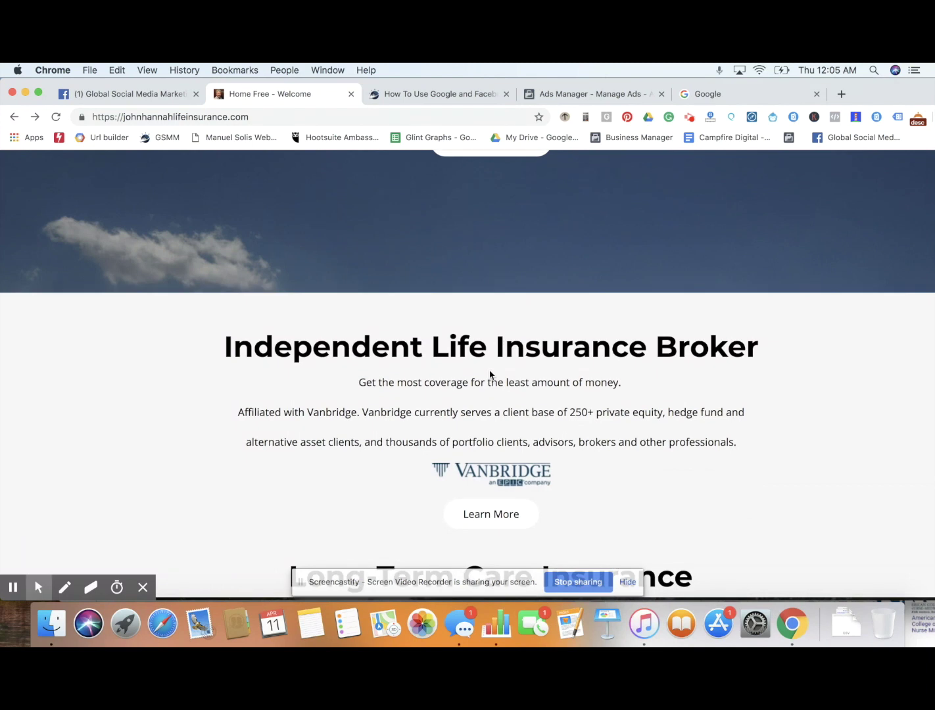
{"action": "scroll", "coordinate": [489, 374], "scroll_direction": "down", "scroll_amount": 8}
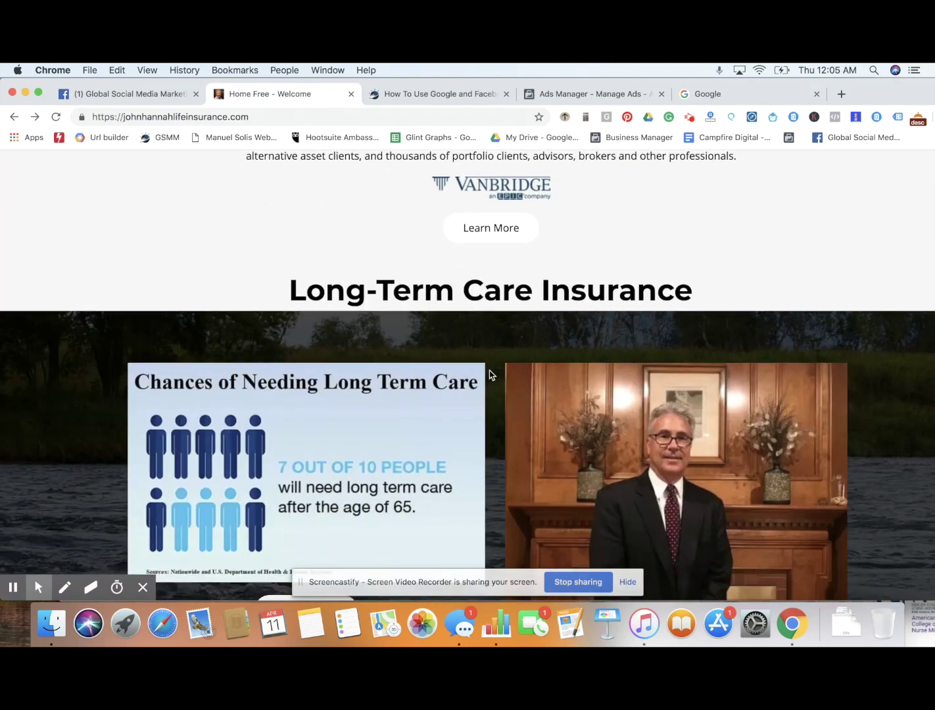
{"action": "scroll", "coordinate": [489, 374], "scroll_direction": "down", "scroll_amount": 6}
{"action": "scroll", "coordinate": [489, 374], "scroll_direction": "down", "scroll_amount": 5}
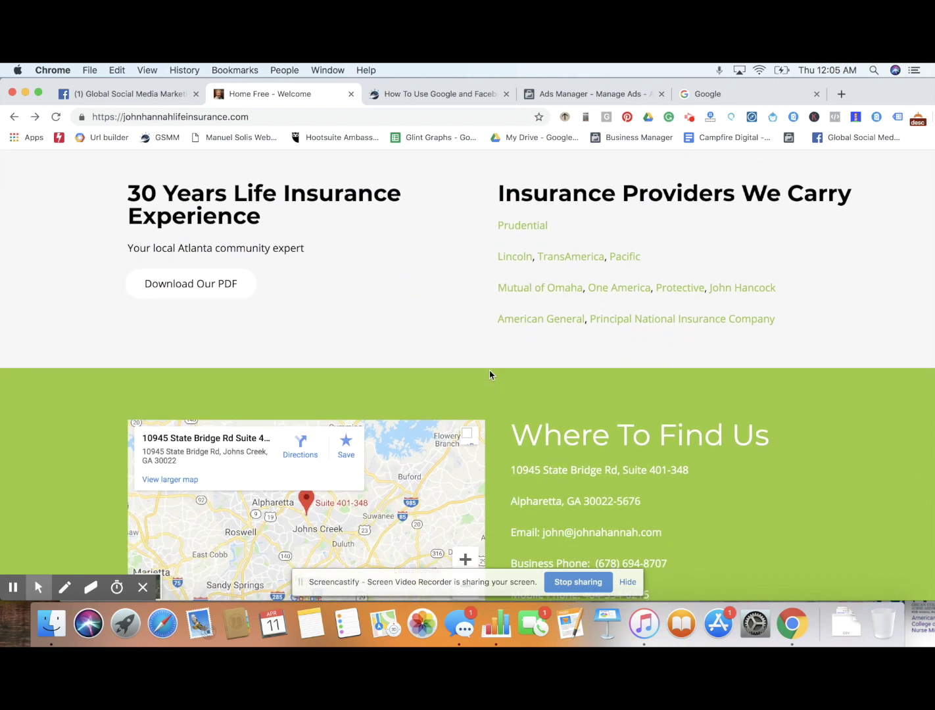
{"action": "scroll", "coordinate": [489, 374], "scroll_direction": "down", "scroll_amount": 5}
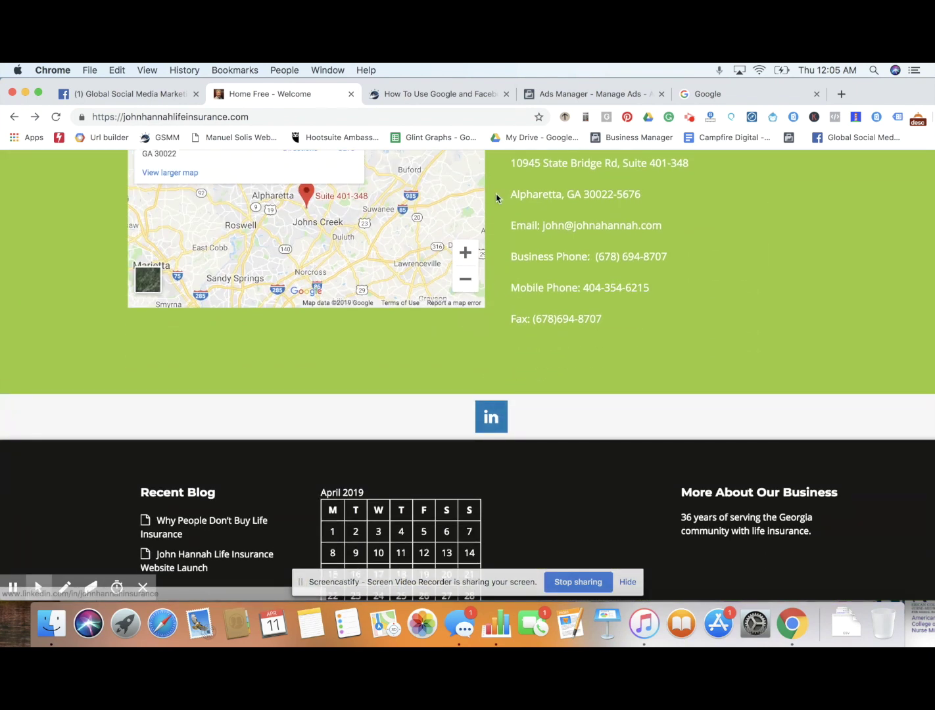
Step: Close the Home Free - Welcome tab and return to the Georgia audience's Edit Audience dialog
{"action": "left_click", "coordinate": [351, 96]}
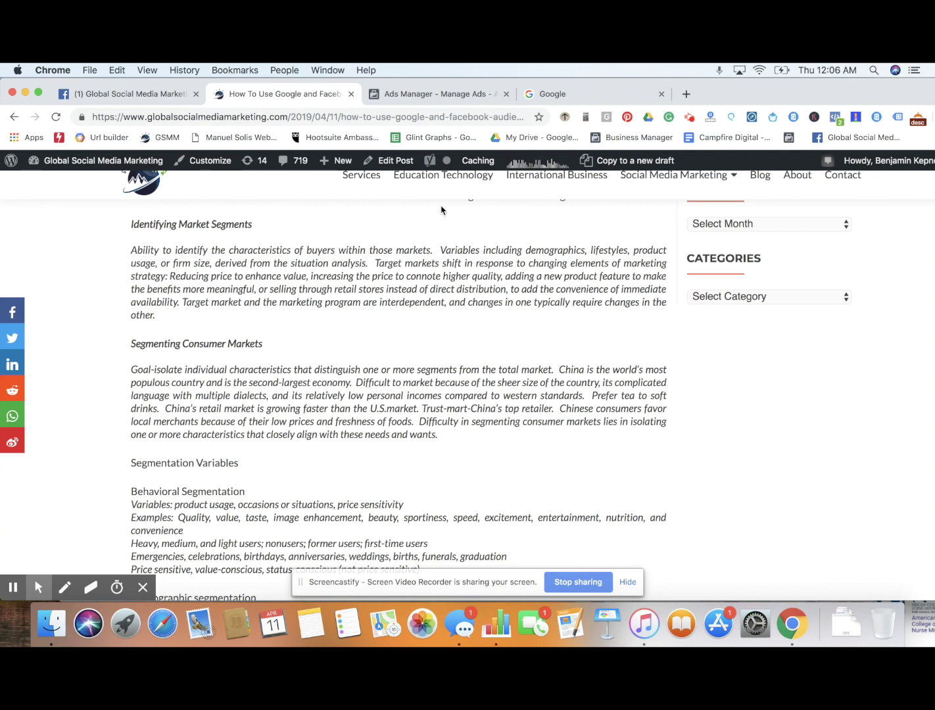
{"action": "left_click", "coordinate": [415, 96]}
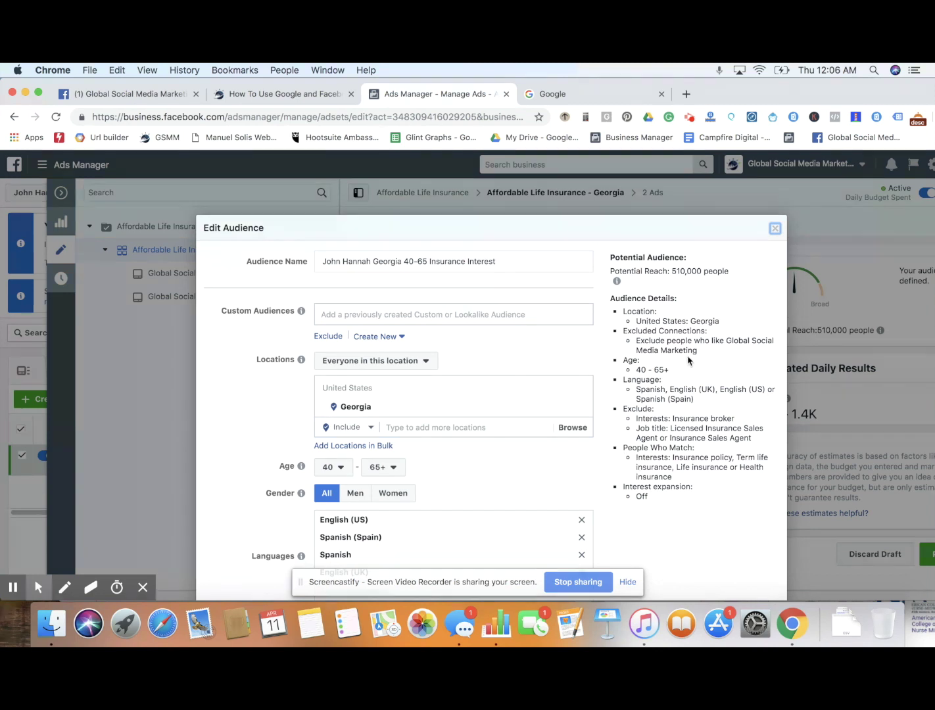
{"action": "left_click_drag", "start_coordinate": [671, 271], "coordinate": [725, 270]}
{"action": "left_click_drag", "start_coordinate": [640, 322], "coordinate": [716, 323]}
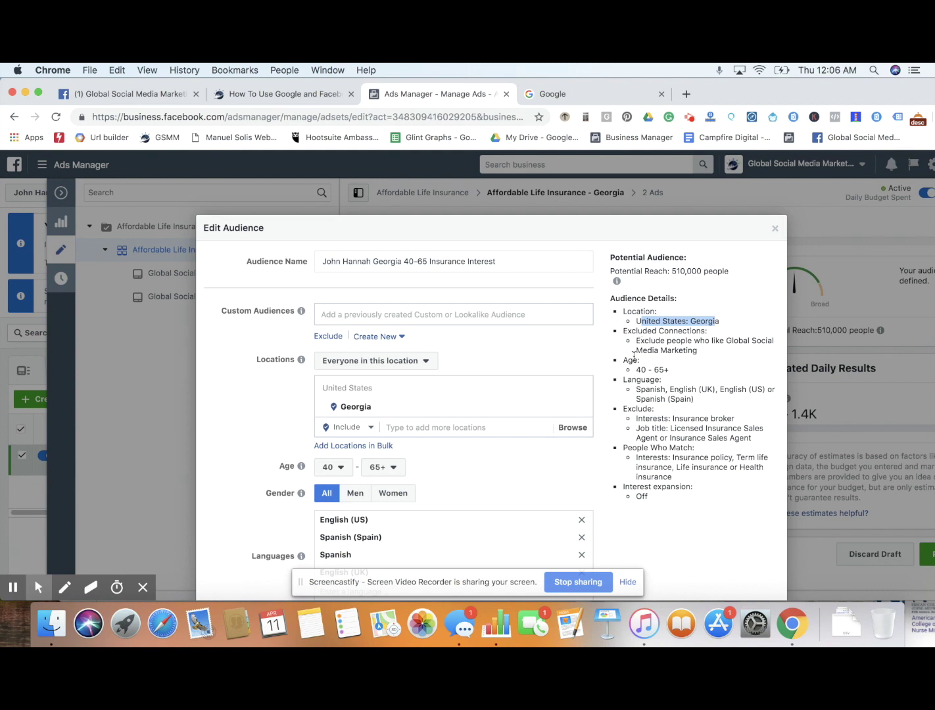
{"action": "left_click_drag", "start_coordinate": [633, 369], "coordinate": [667, 369]}
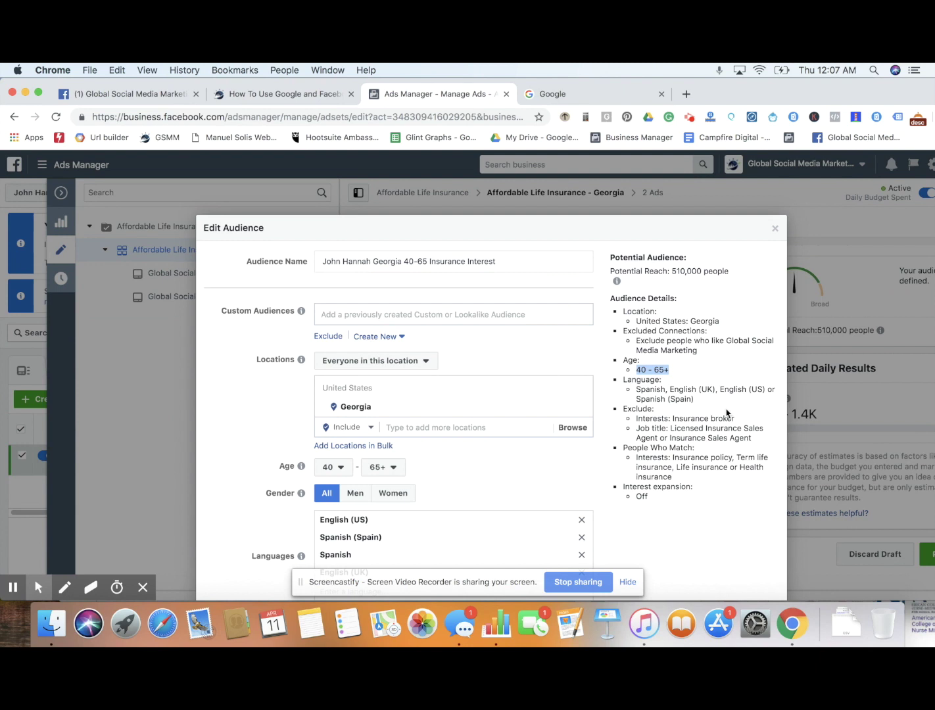
{"action": "triple_click", "coordinate": [682, 389]}
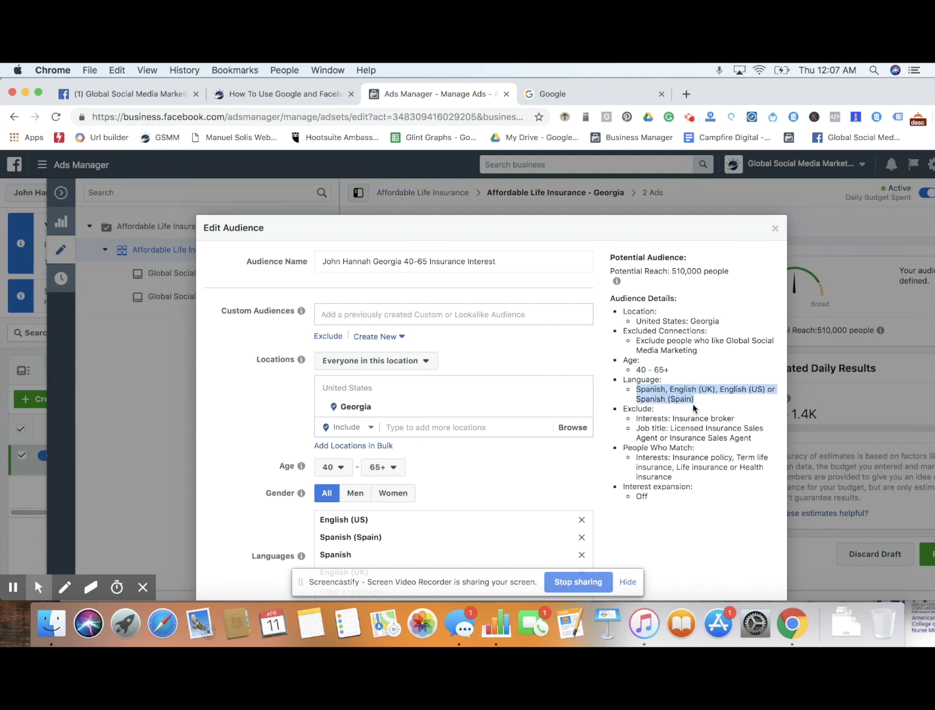
{"action": "triple_click", "coordinate": [668, 424]}
{"action": "left_click", "coordinate": [679, 418]}
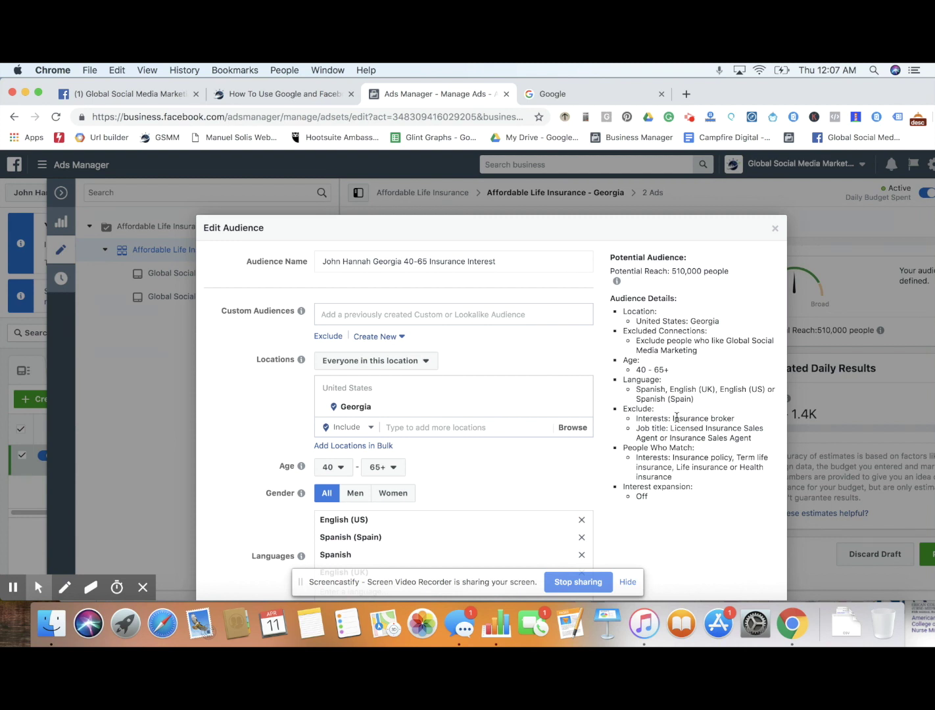
{"action": "scroll", "coordinate": [451, 350], "scroll_direction": "down", "scroll_amount": 5}
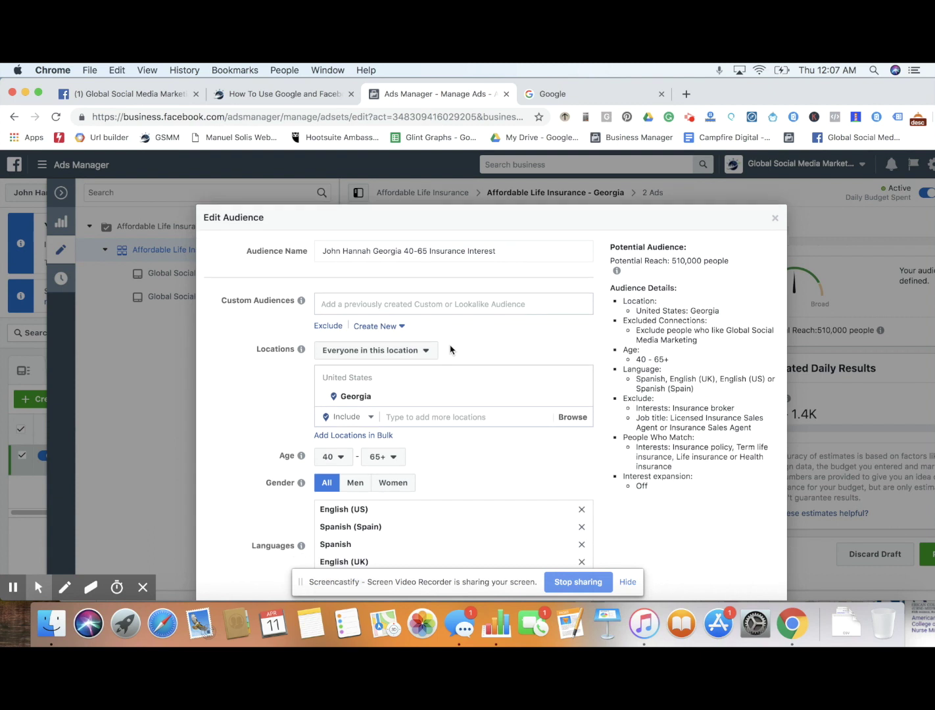
{"action": "scroll", "coordinate": [451, 349], "scroll_direction": "down", "scroll_amount": 5}
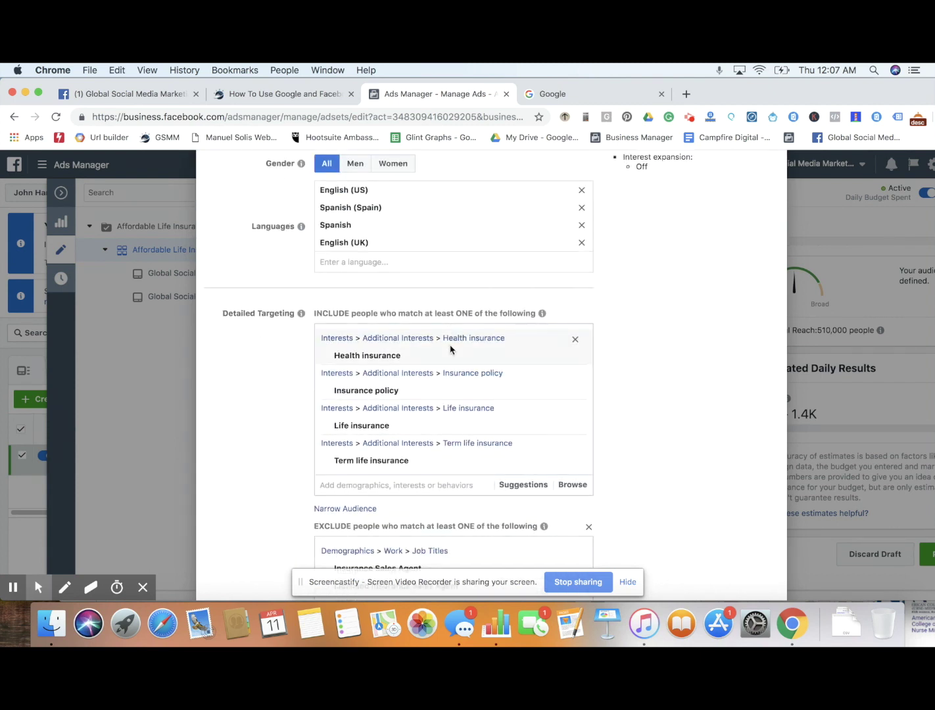
{"action": "scroll", "coordinate": [449, 346], "scroll_direction": "down", "scroll_amount": 3}
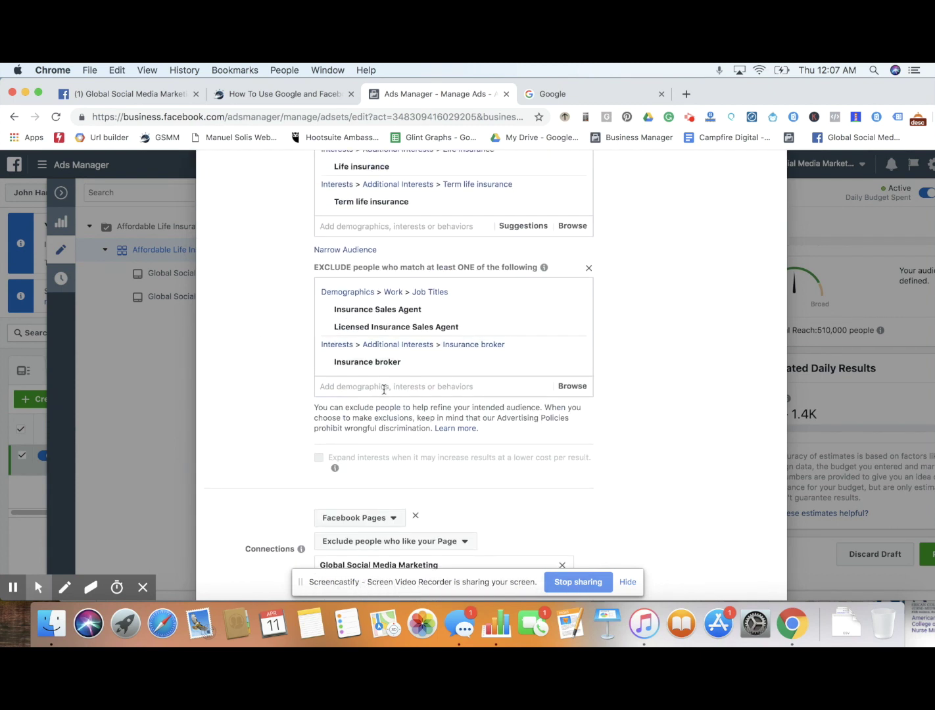
{"action": "scroll", "coordinate": [453, 307], "scroll_direction": "up", "scroll_amount": 3}
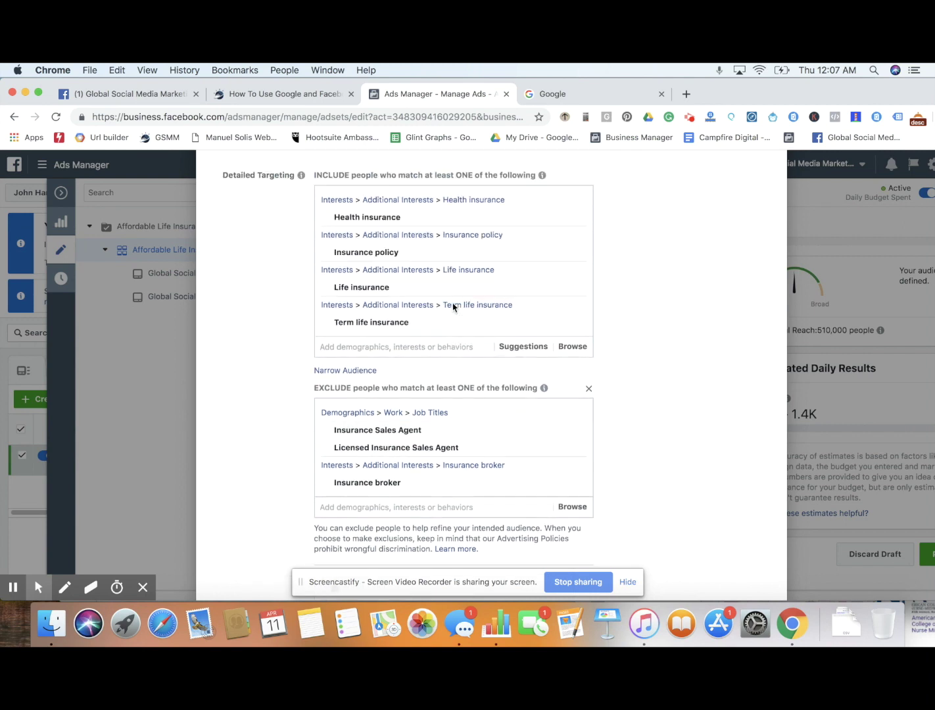
{"action": "left_click", "coordinate": [377, 345]}
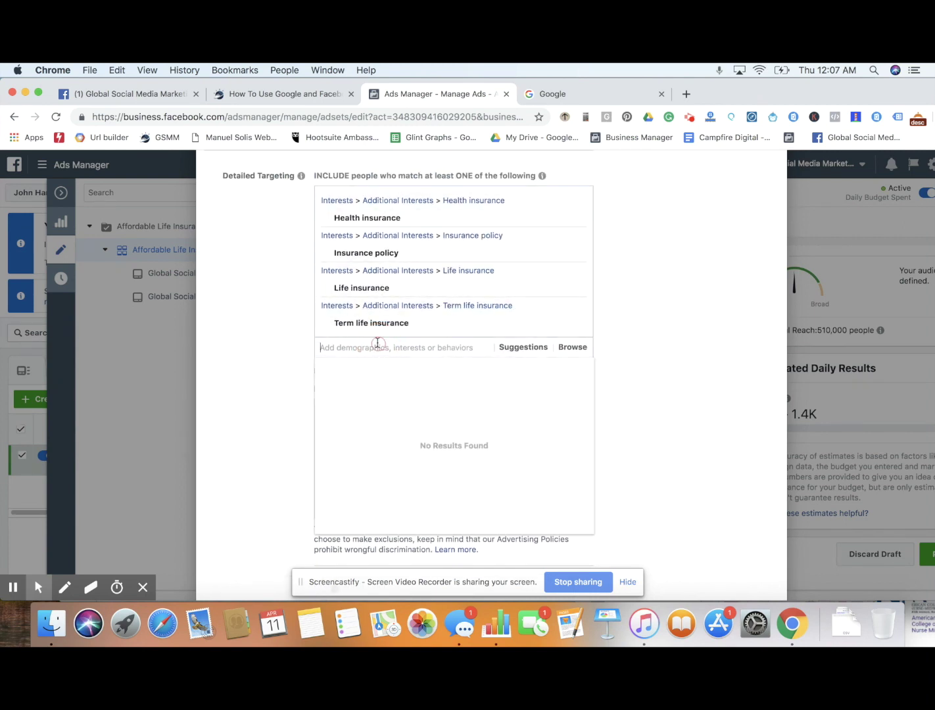
{"action": "type", "text": "insurance"}
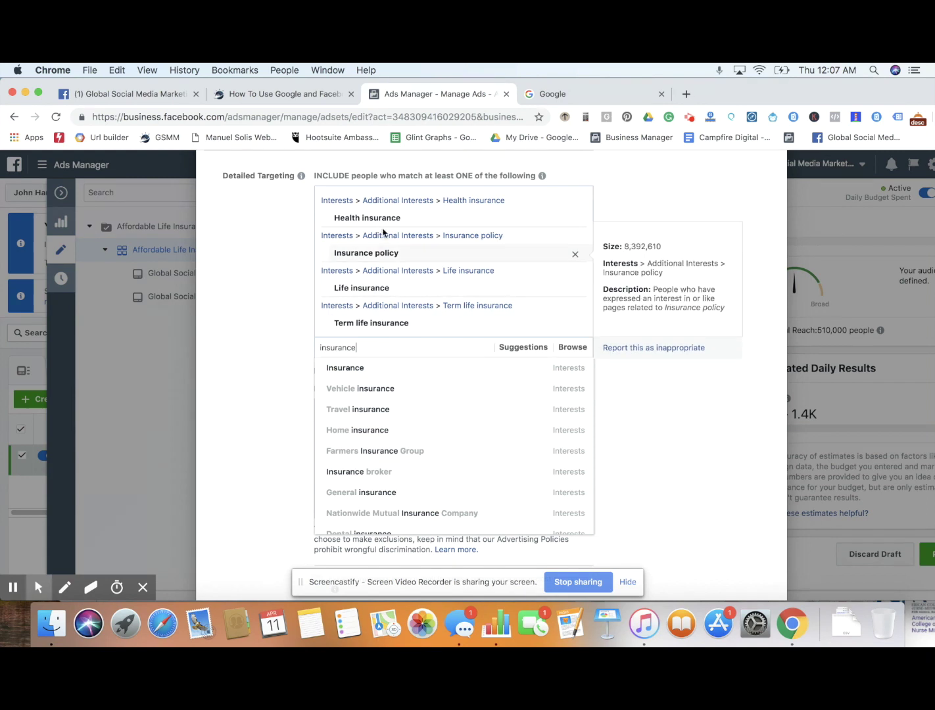
{"action": "left_click", "coordinate": [776, 176]}
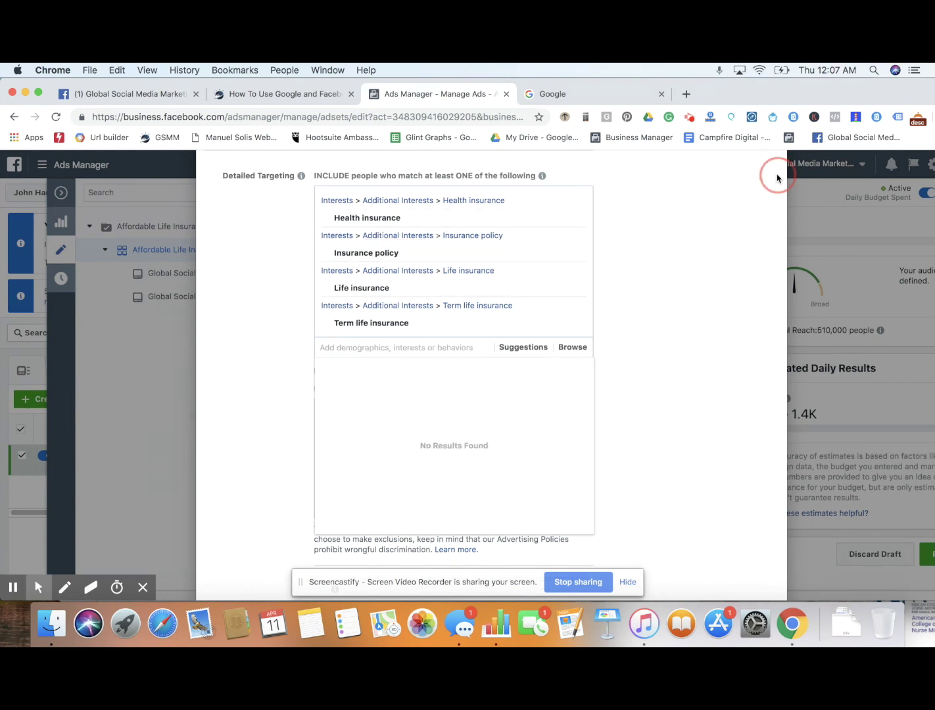
{"action": "scroll", "coordinate": [749, 268], "scroll_direction": "up", "scroll_amount": 2}
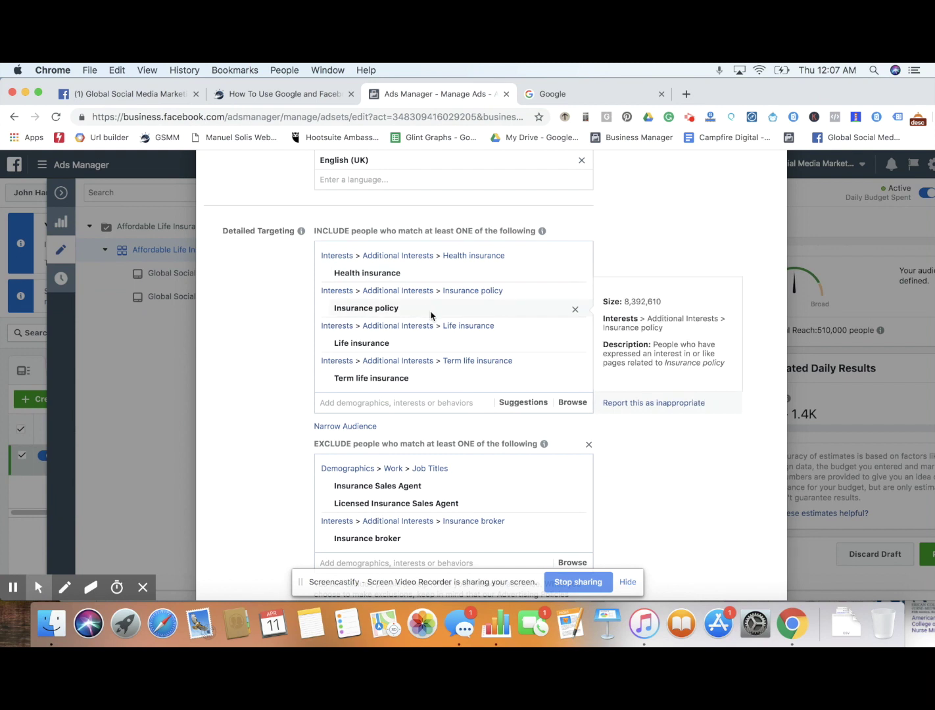
{"action": "scroll", "coordinate": [643, 255], "scroll_direction": "up", "scroll_amount": 10}
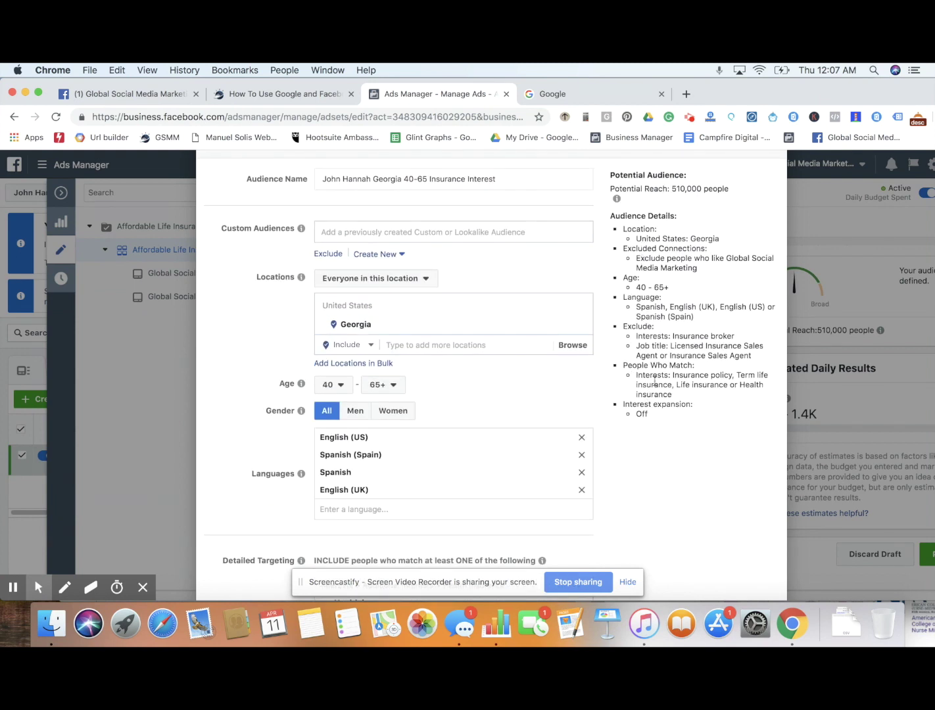
{"action": "left_click_drag", "start_coordinate": [672, 335], "coordinate": [753, 356]}
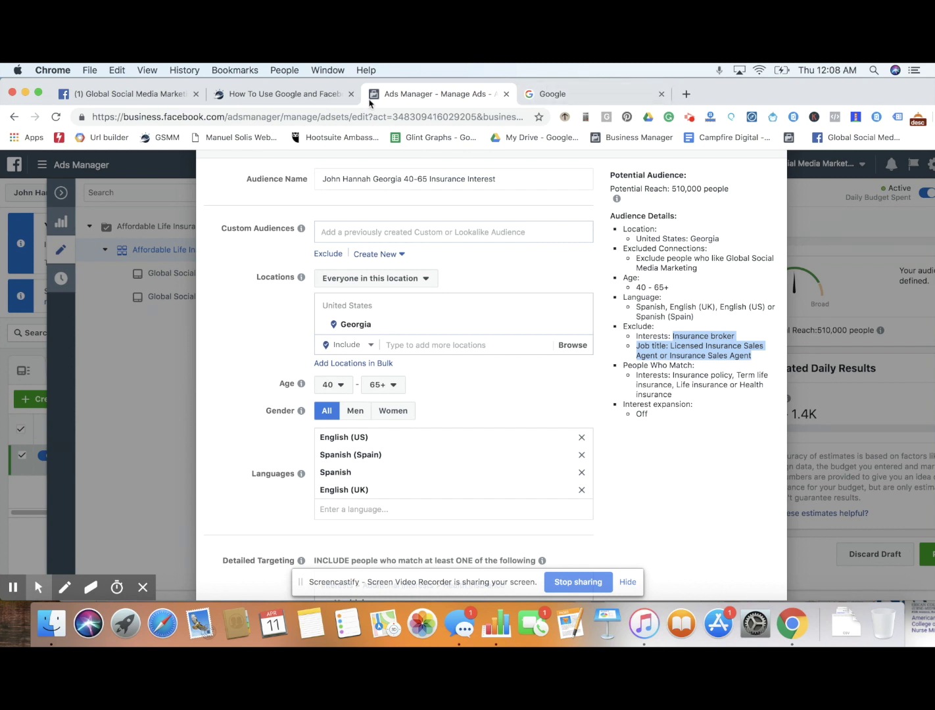
Step: Leave Ads Manager and open the Global Social Media Marketing business from the full businesses list
{"action": "left_click", "coordinate": [507, 97]}
{"action": "left_click", "coordinate": [146, 96]}
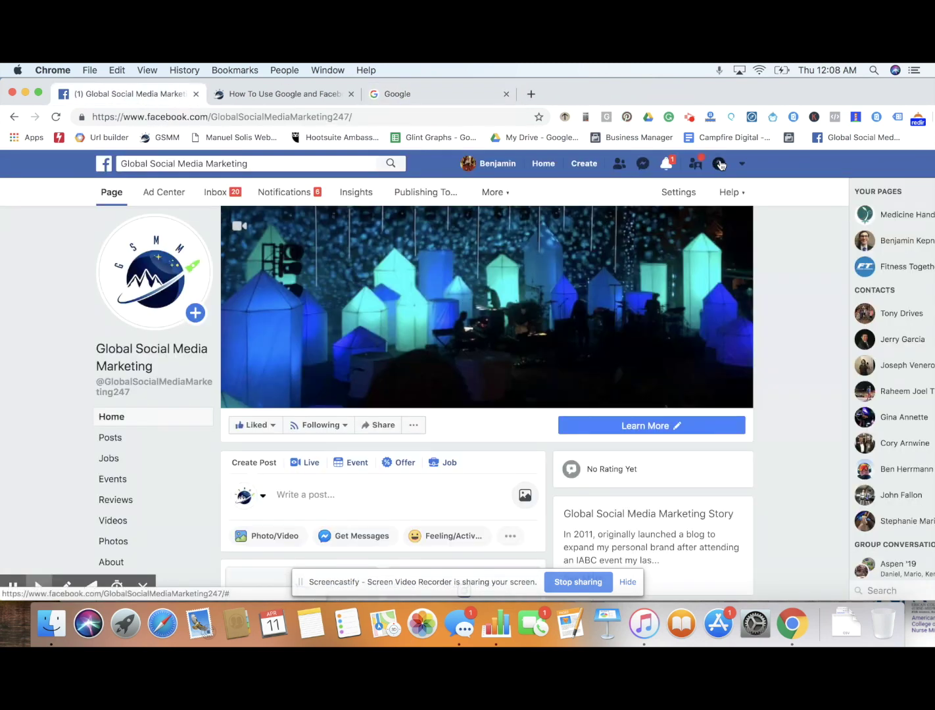
{"action": "left_click", "coordinate": [741, 164]}
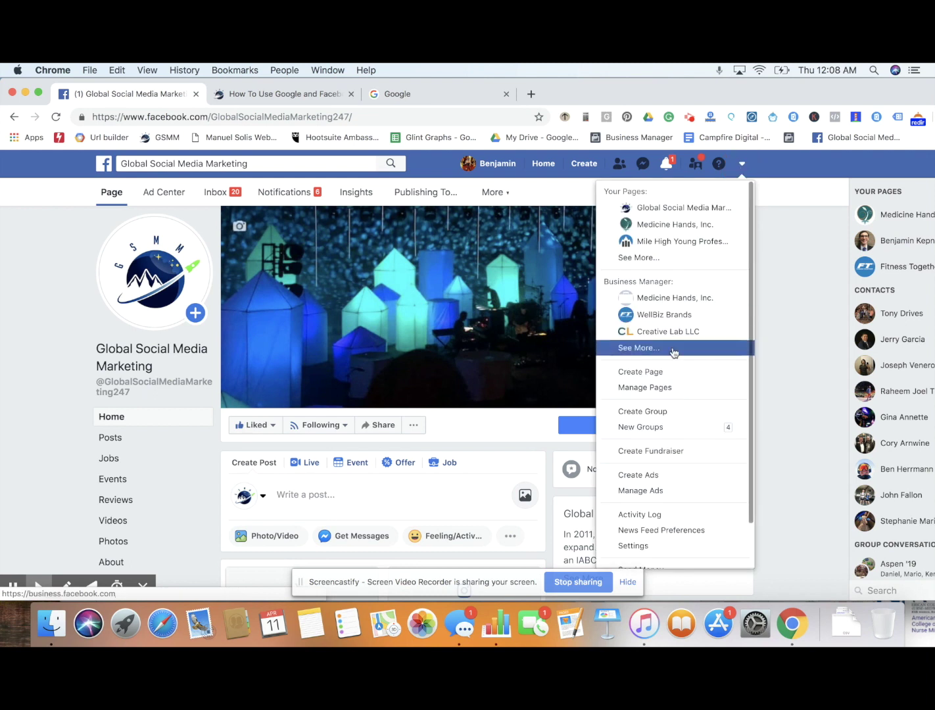
{"action": "left_click", "coordinate": [673, 351]}
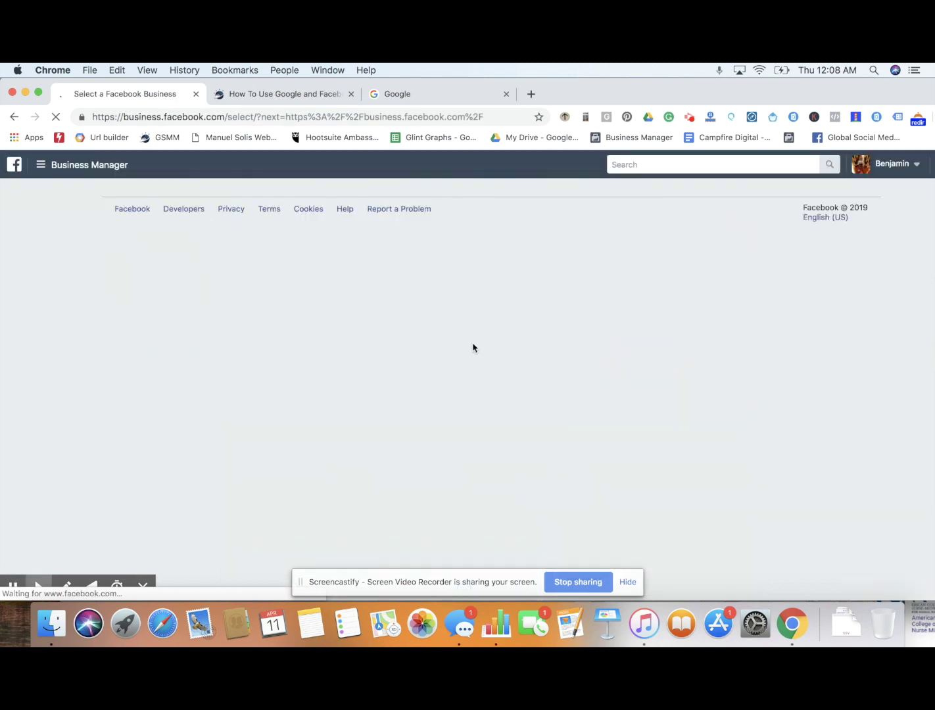
{"action": "left_click", "coordinate": [399, 384]}
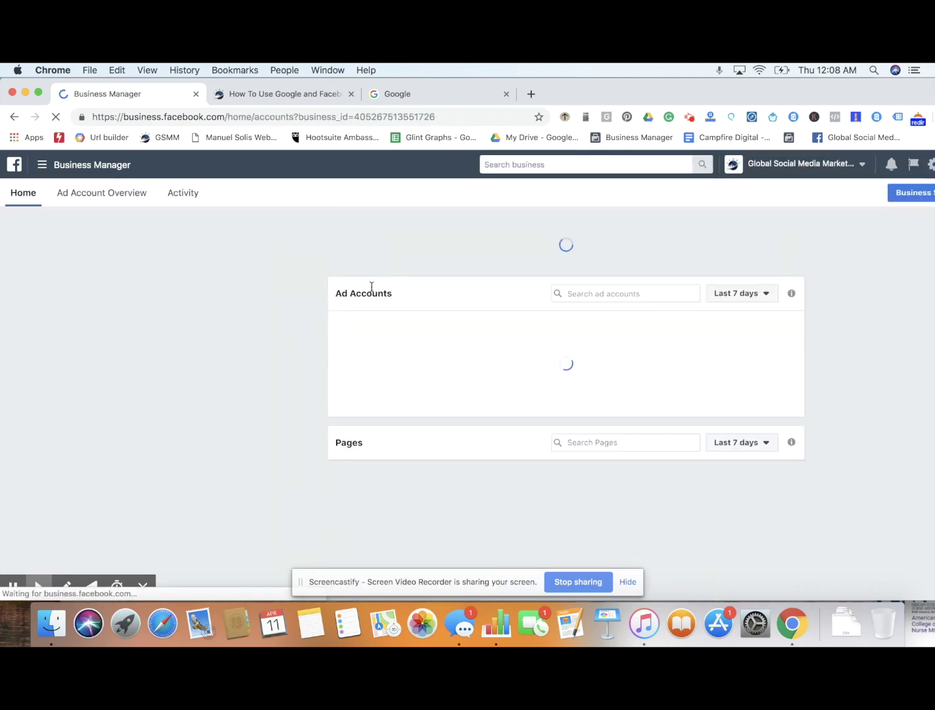
Step: Open the ad account's Campaigns list and expand the All Tools navigation panel
{"action": "left_click", "coordinate": [482, 416]}
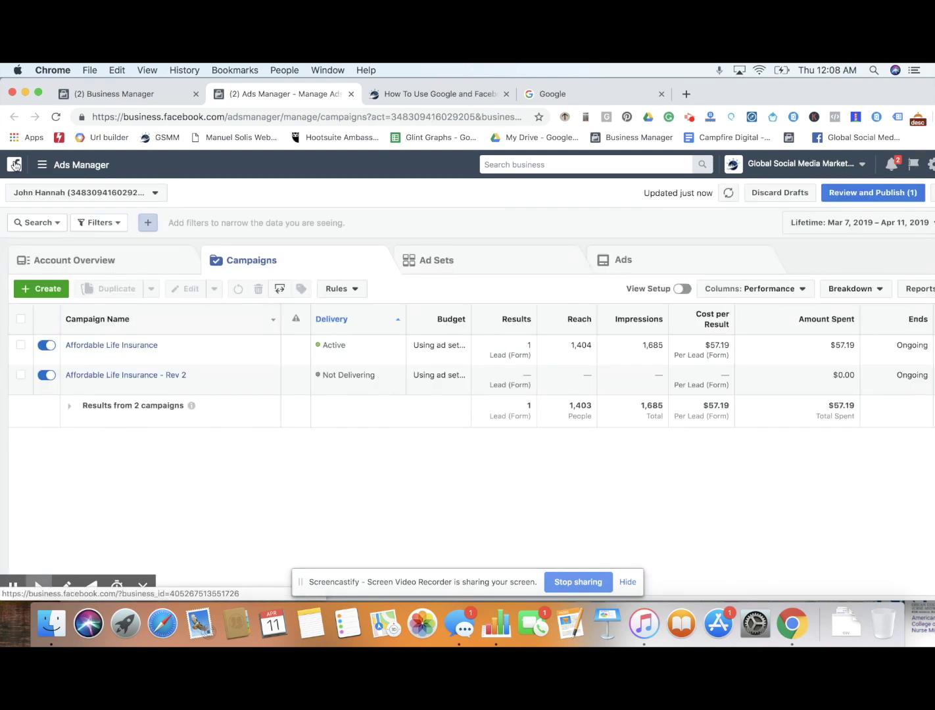
{"action": "left_click", "coordinate": [41, 165]}
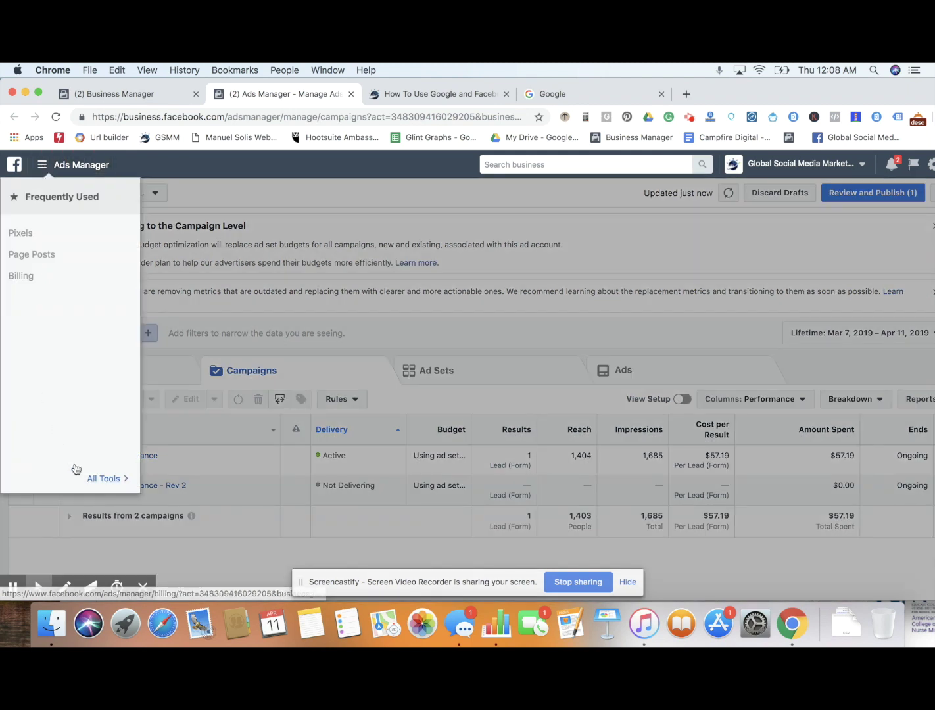
{"action": "mouse_move", "coordinate": [118, 479]}
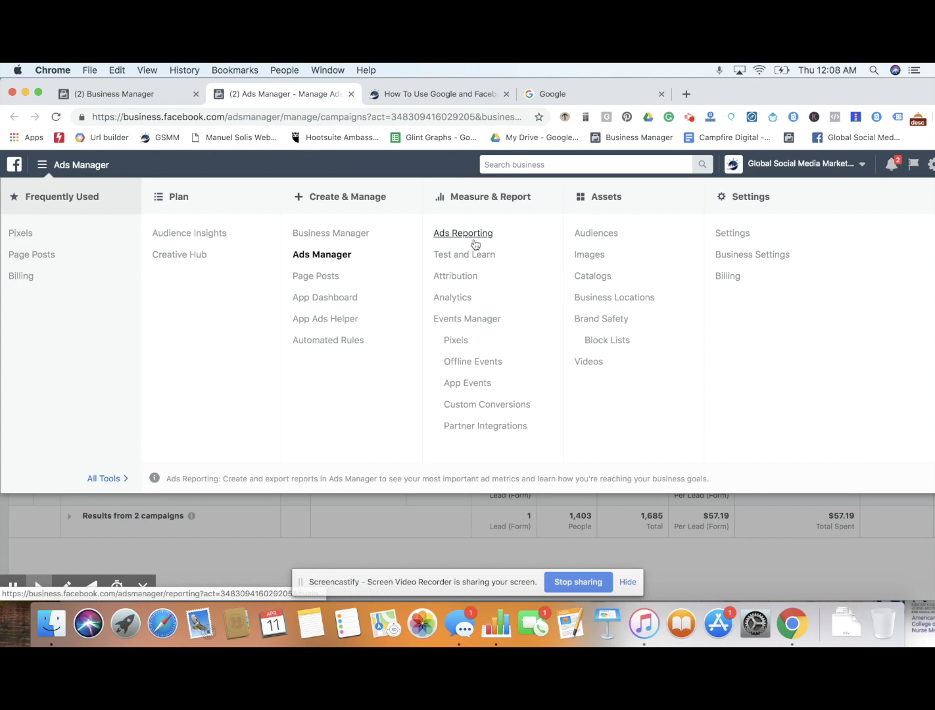
Step: Launch Audience Insights from the Plan tools and start from Everyone on Facebook
{"action": "left_click", "coordinate": [211, 237]}
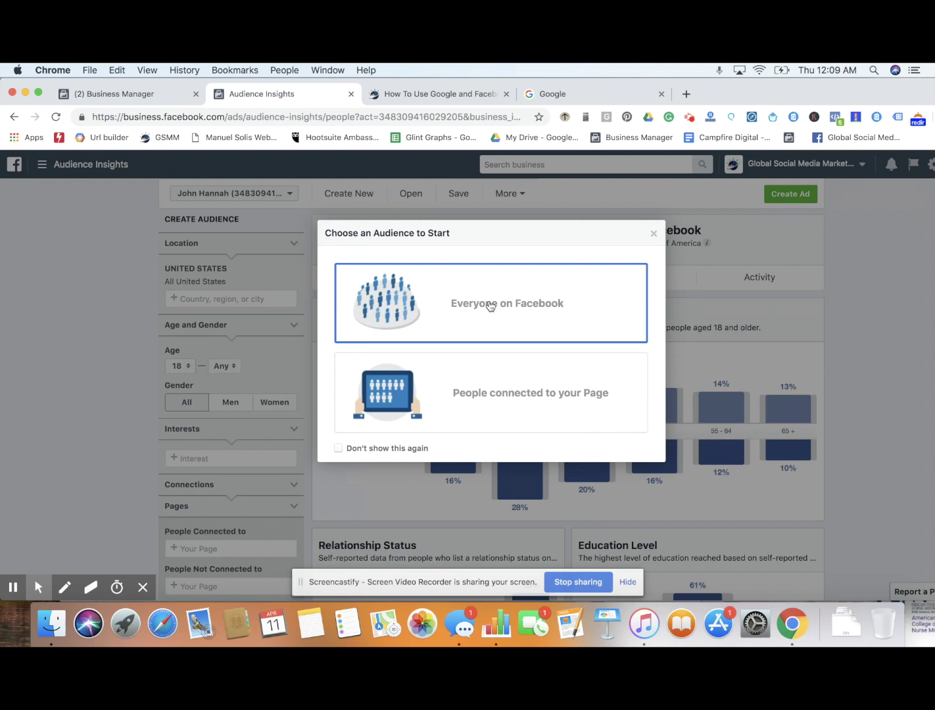
{"action": "left_click", "coordinate": [490, 305]}
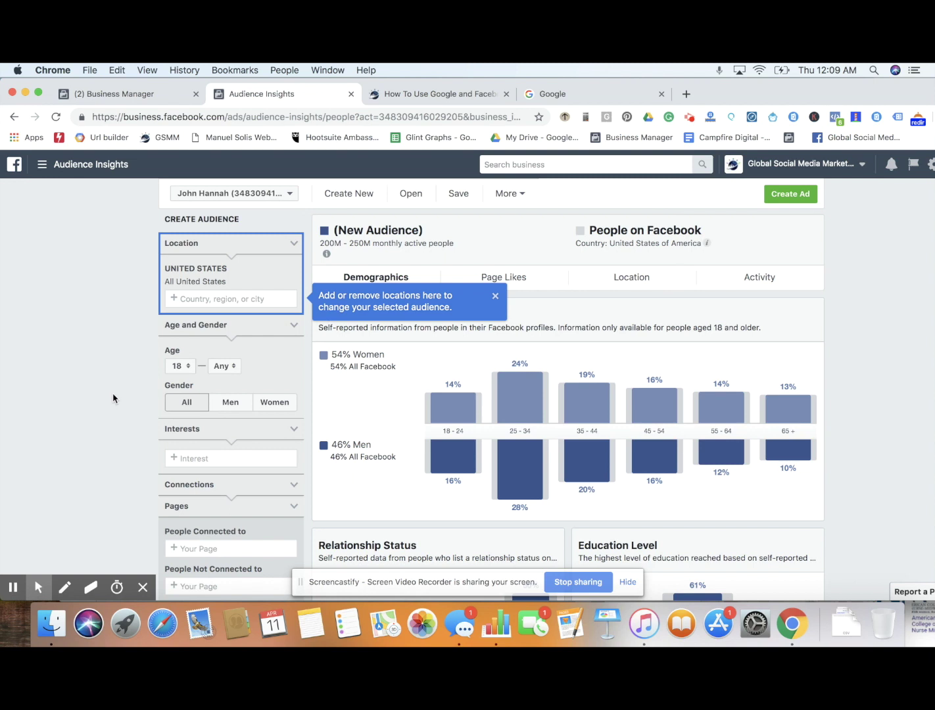
Step: Set the audience age range from 40 to 65+
{"action": "left_click", "coordinate": [185, 370]}
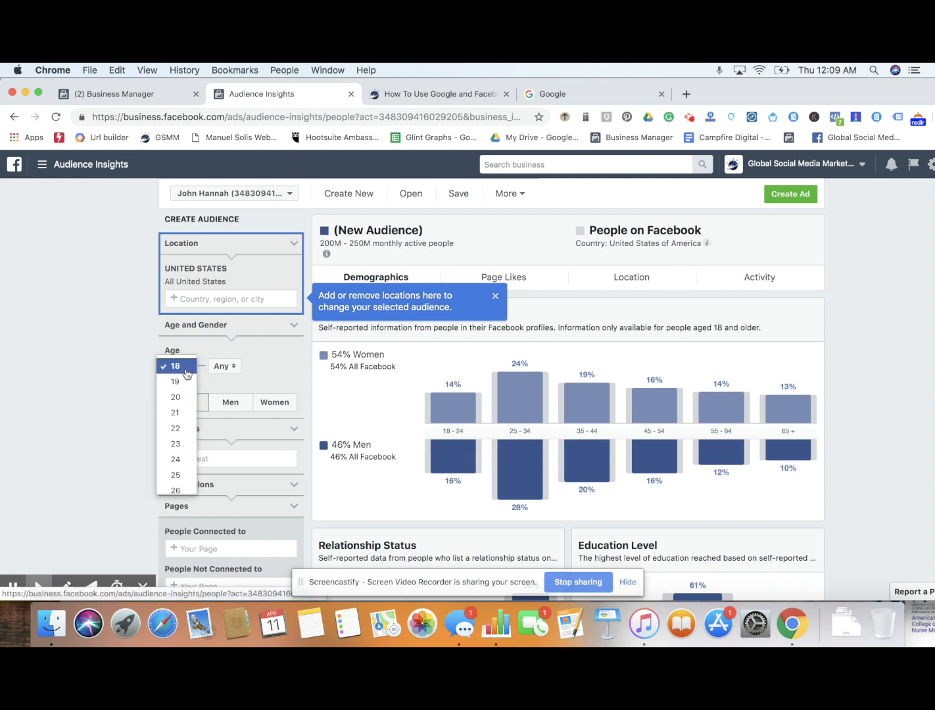
{"action": "scroll", "coordinate": [177, 440], "scroll_direction": "down", "scroll_amount": 3}
{"action": "scroll", "coordinate": [179, 439], "scroll_direction": "down", "scroll_amount": 3}
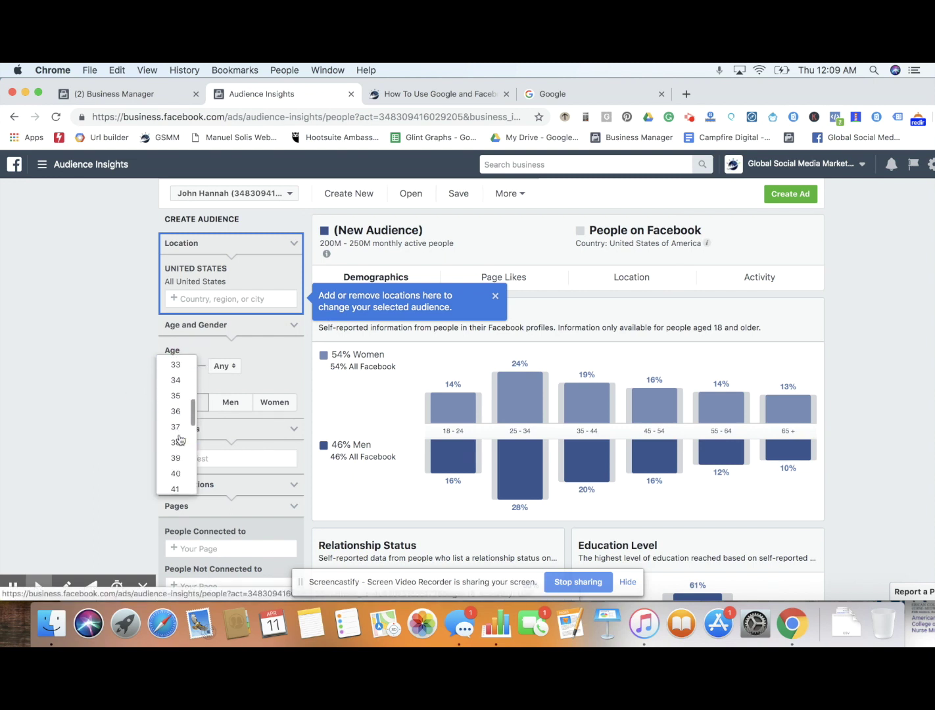
{"action": "left_click", "coordinate": [176, 474]}
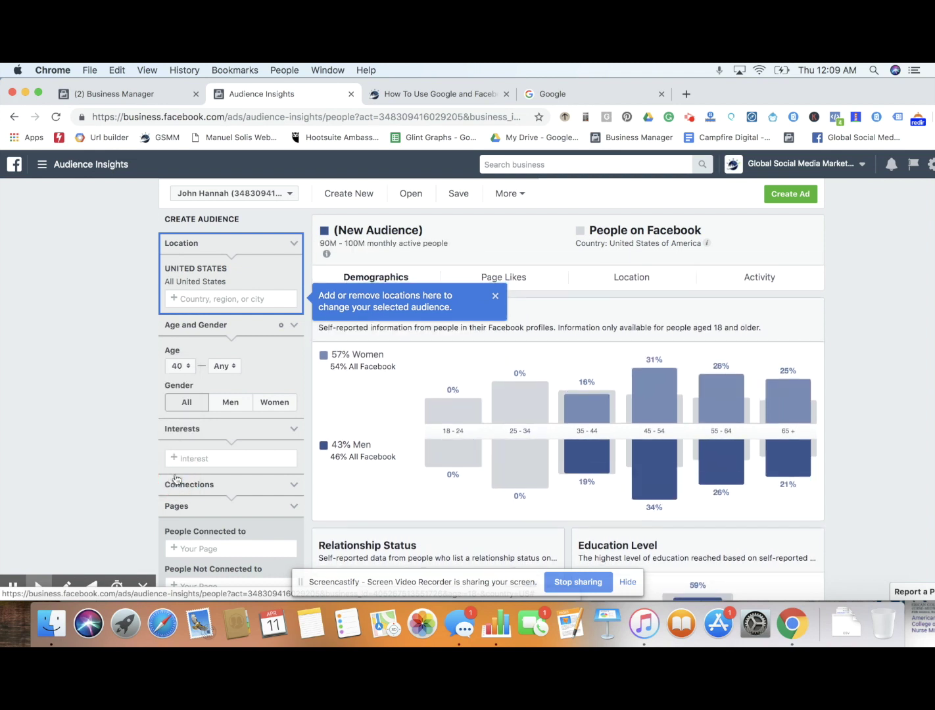
{"action": "left_click", "coordinate": [233, 366]}
{"action": "scroll", "coordinate": [235, 412], "scroll_direction": "down", "scroll_amount": 3}
{"action": "scroll", "coordinate": [235, 413], "scroll_direction": "down", "scroll_amount": 10}
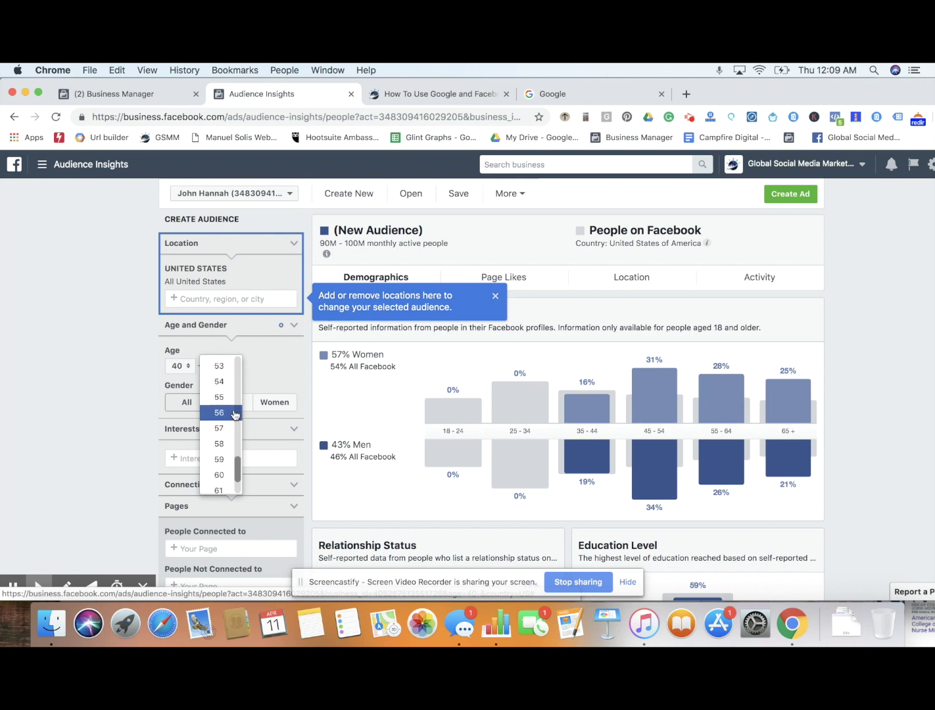
{"action": "scroll", "coordinate": [227, 439], "scroll_direction": "down", "scroll_amount": 2}
{"action": "left_click", "coordinate": [222, 487]}
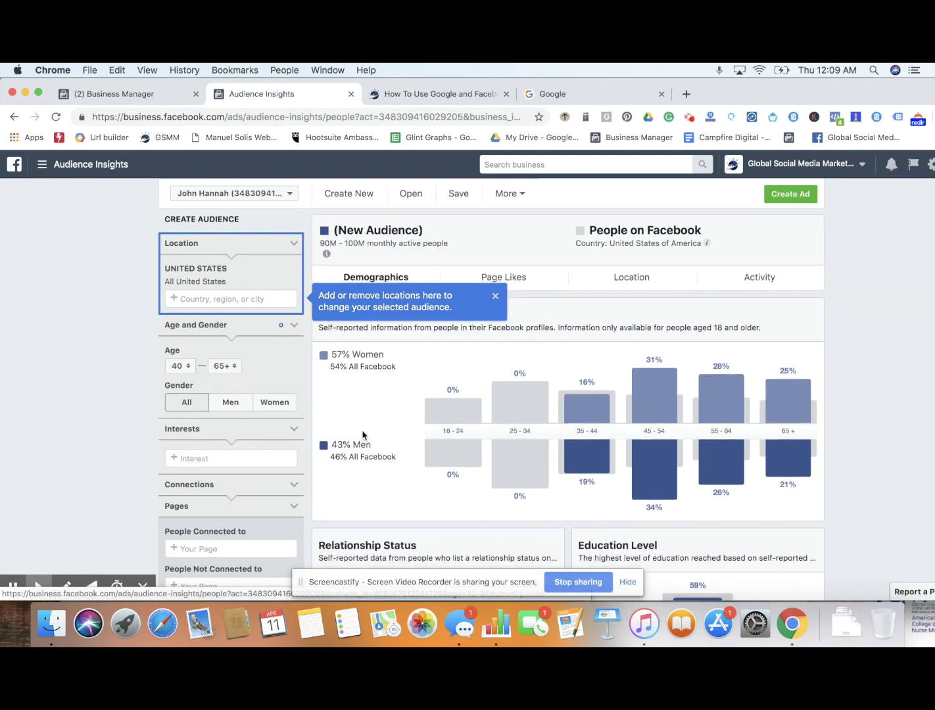
Step: Highlight the 90M - 100M audience size, dismiss the locations tip, and view Page Likes
{"action": "left_click_drag", "start_coordinate": [365, 243], "coordinate": [322, 243]}
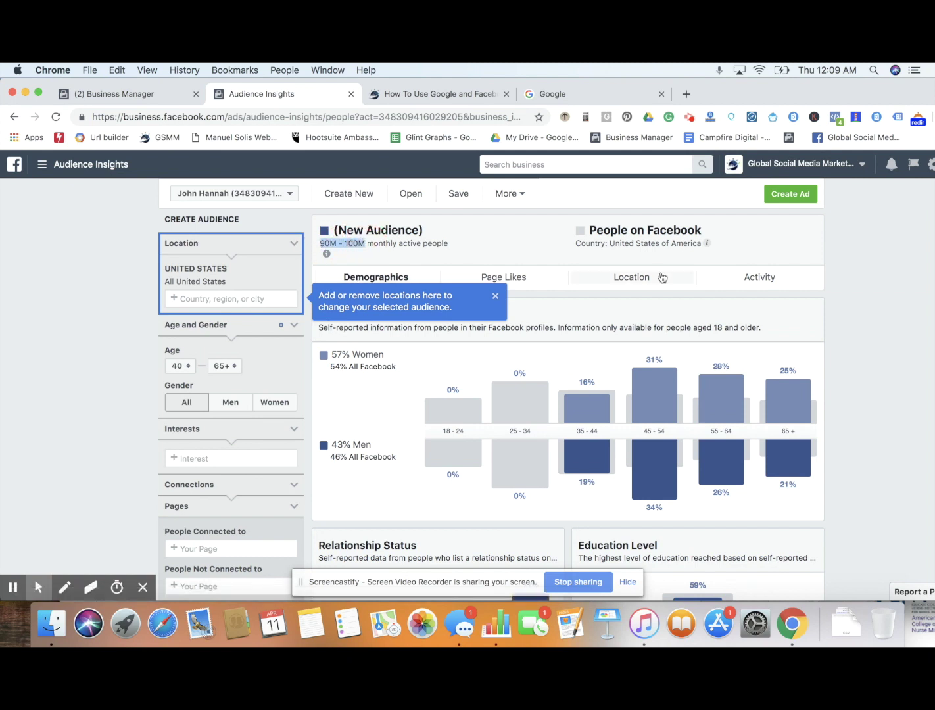
{"action": "mouse_move", "coordinate": [707, 243]}
{"action": "left_click", "coordinate": [496, 299]}
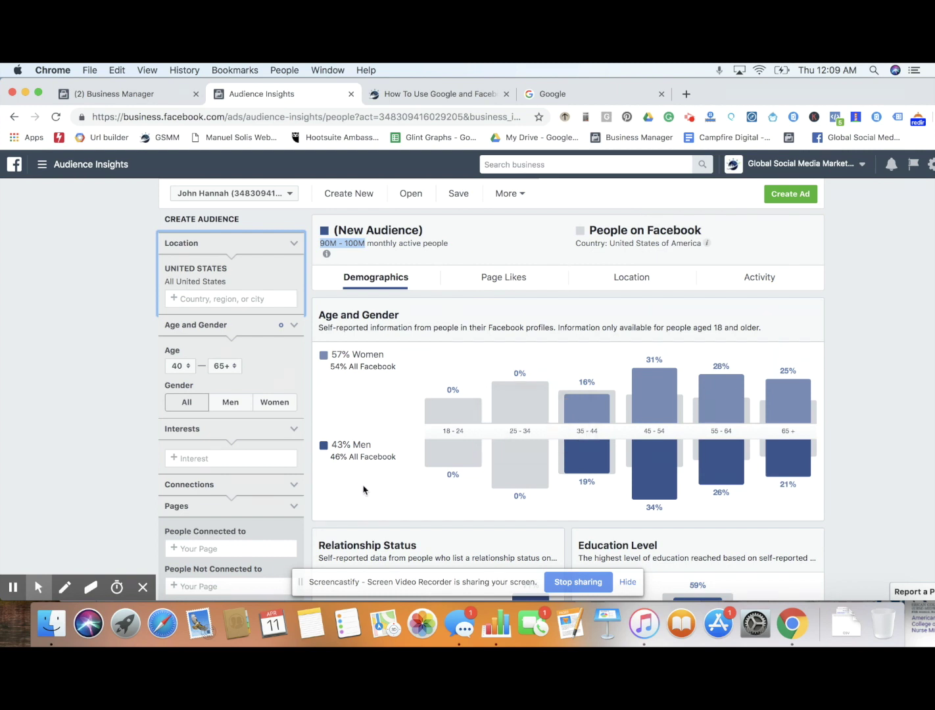
{"action": "mouse_move", "coordinate": [584, 395]}
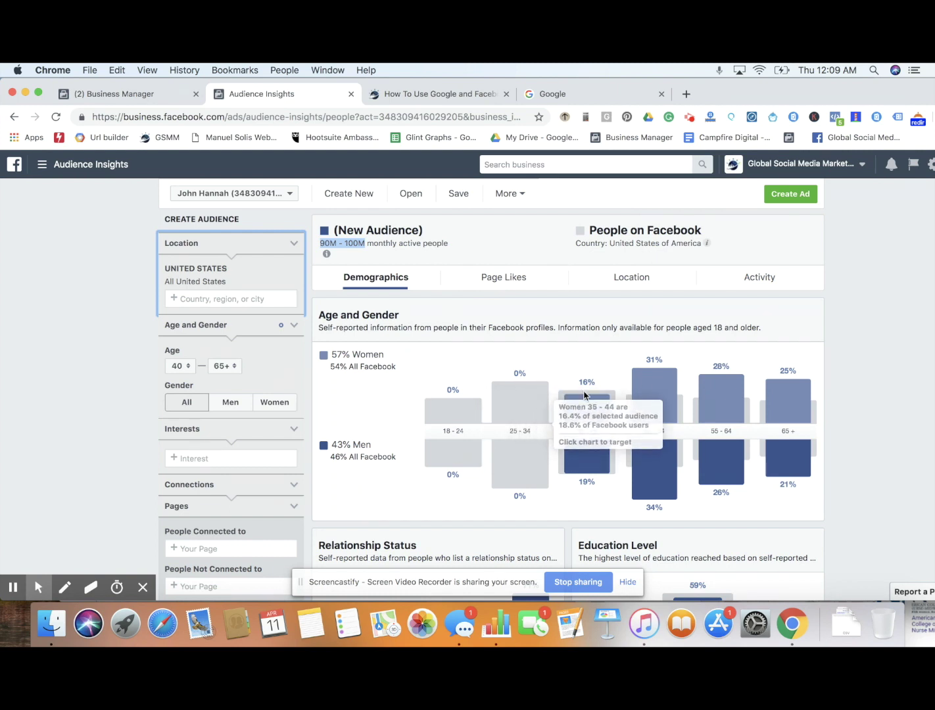
{"action": "mouse_move", "coordinate": [692, 398]}
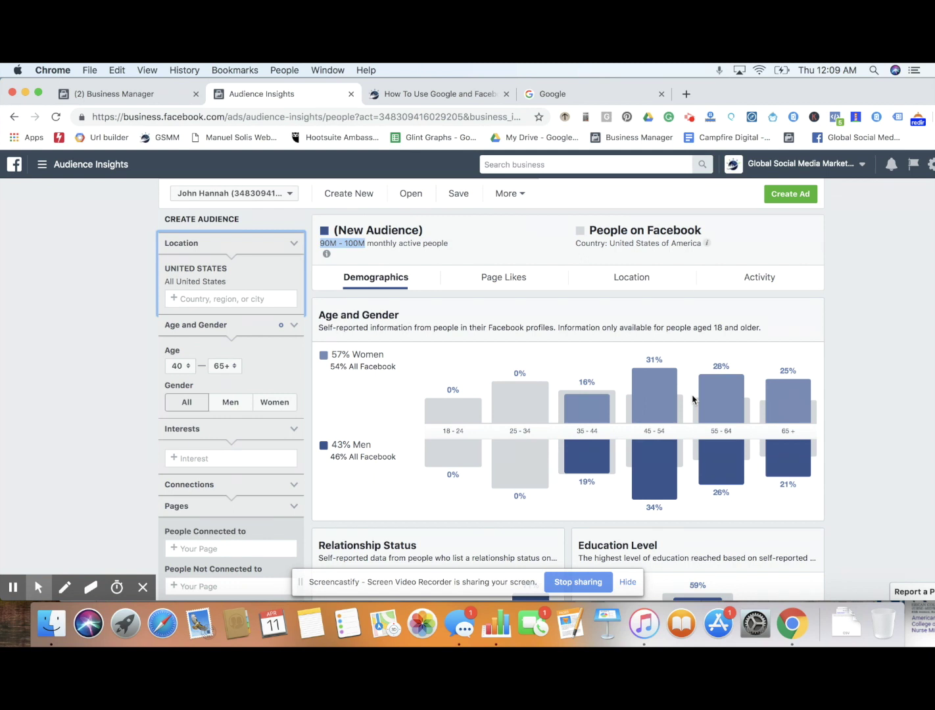
{"action": "left_click", "coordinate": [536, 286]}
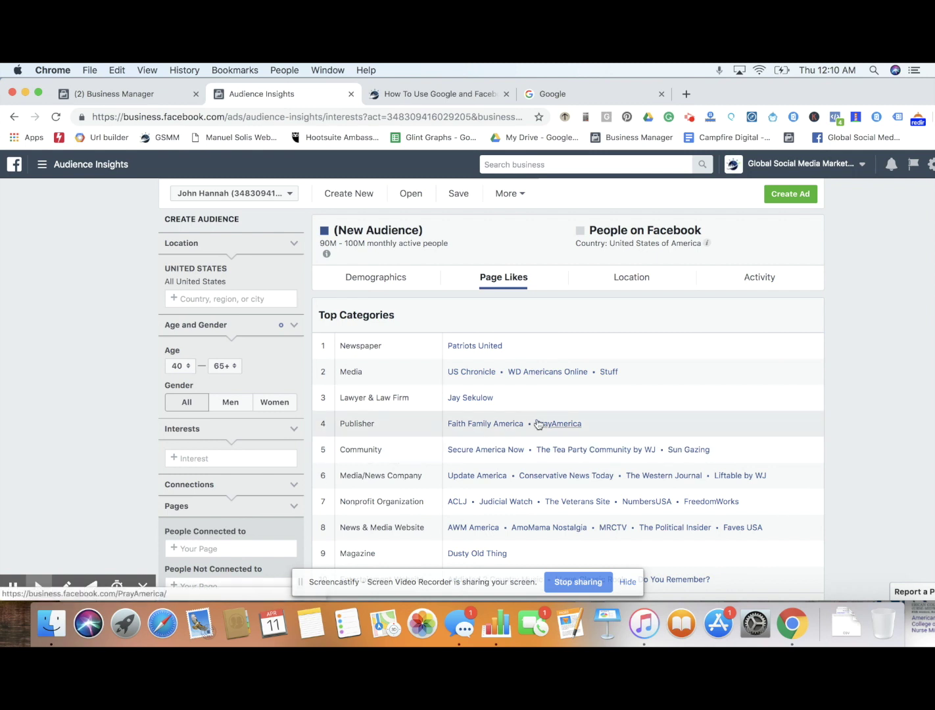
{"action": "scroll", "coordinate": [567, 432], "scroll_direction": "down", "scroll_amount": 3}
{"action": "scroll", "coordinate": [568, 433], "scroll_direction": "down", "scroll_amount": 6}
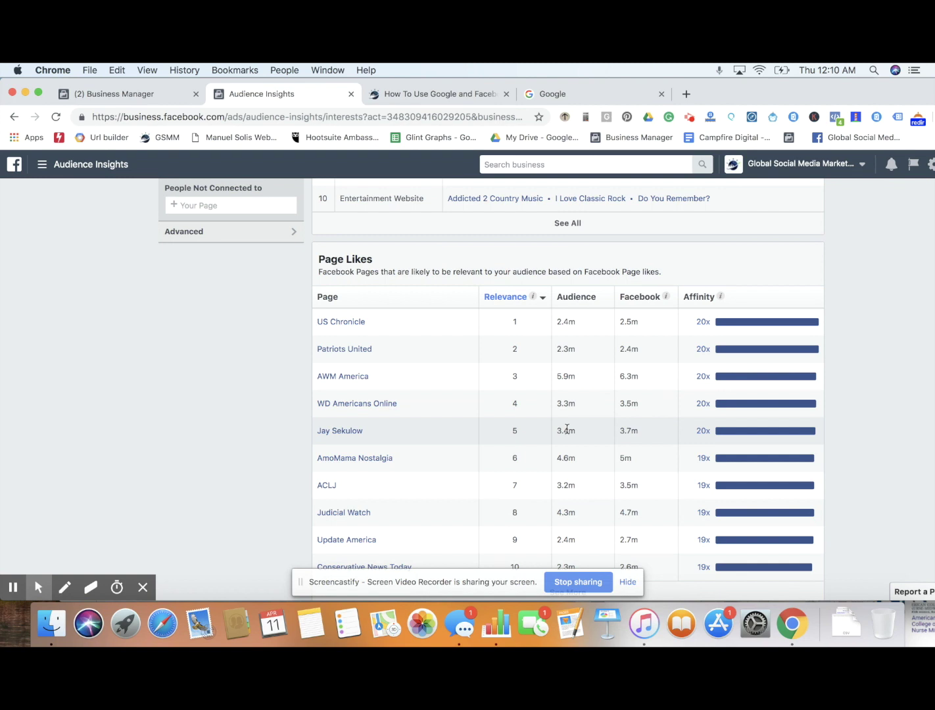
{"action": "scroll", "coordinate": [566, 428], "scroll_direction": "up", "scroll_amount": 3}
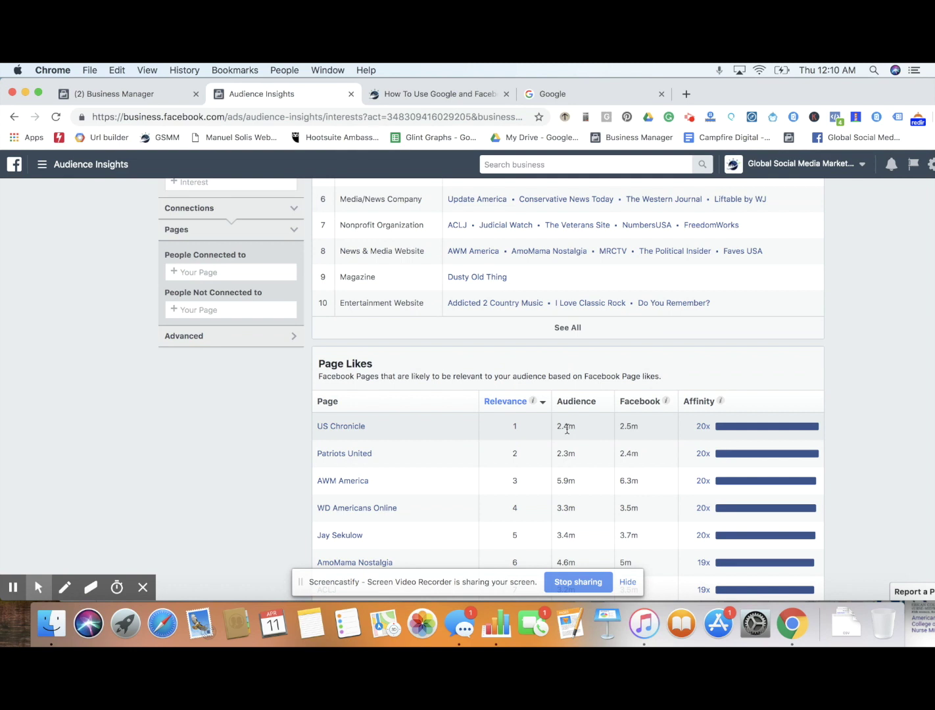
{"action": "scroll", "coordinate": [566, 429], "scroll_direction": "up", "scroll_amount": 5}
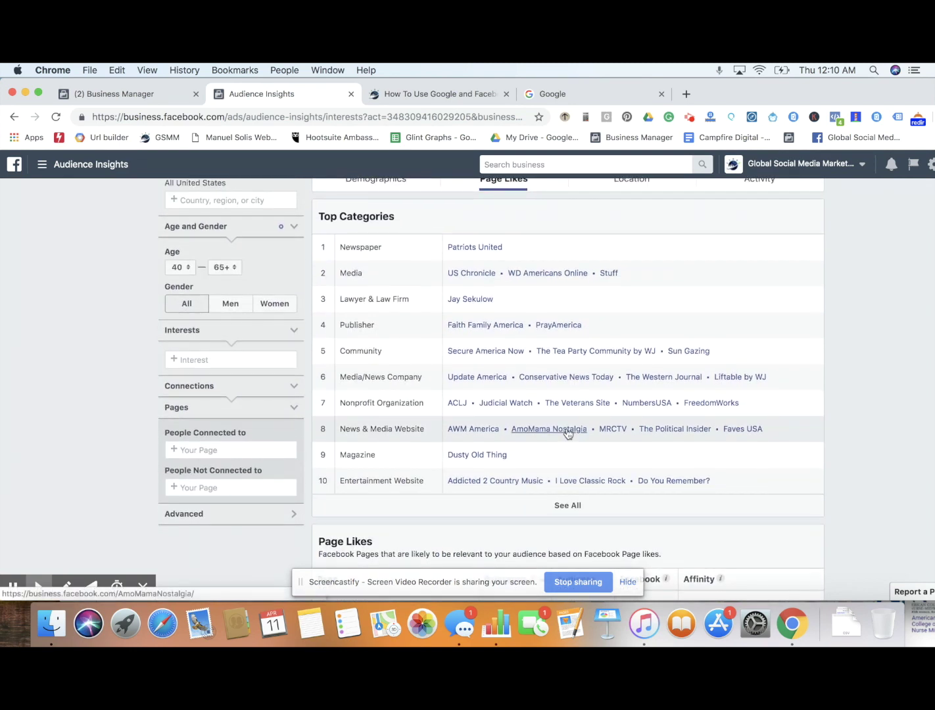
{"action": "scroll", "coordinate": [568, 431], "scroll_direction": "up", "scroll_amount": 3}
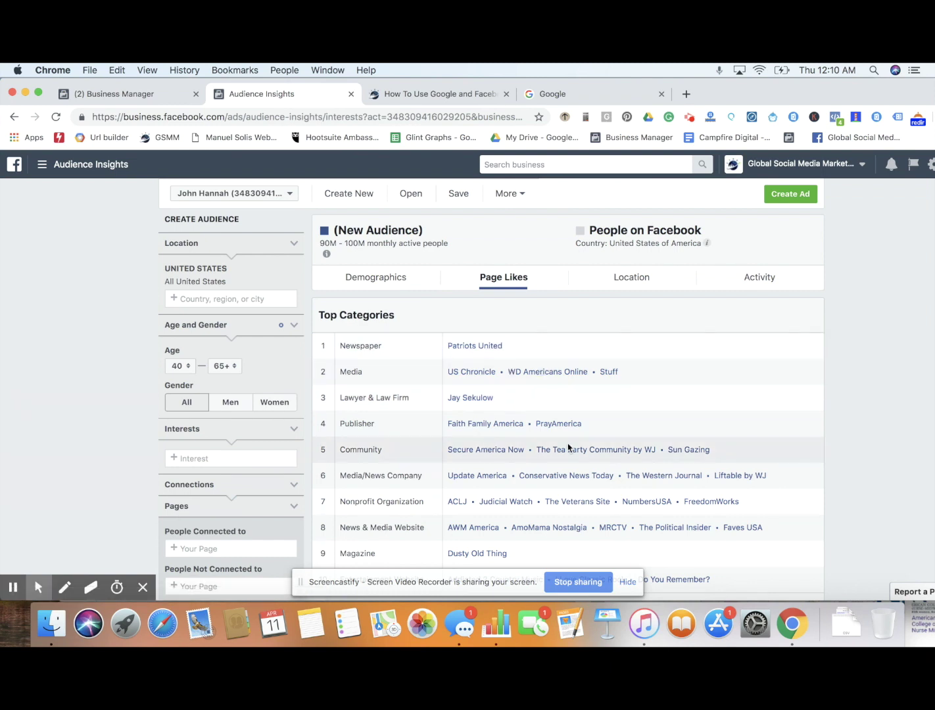
{"action": "scroll", "coordinate": [568, 447], "scroll_direction": "down", "scroll_amount": 10}
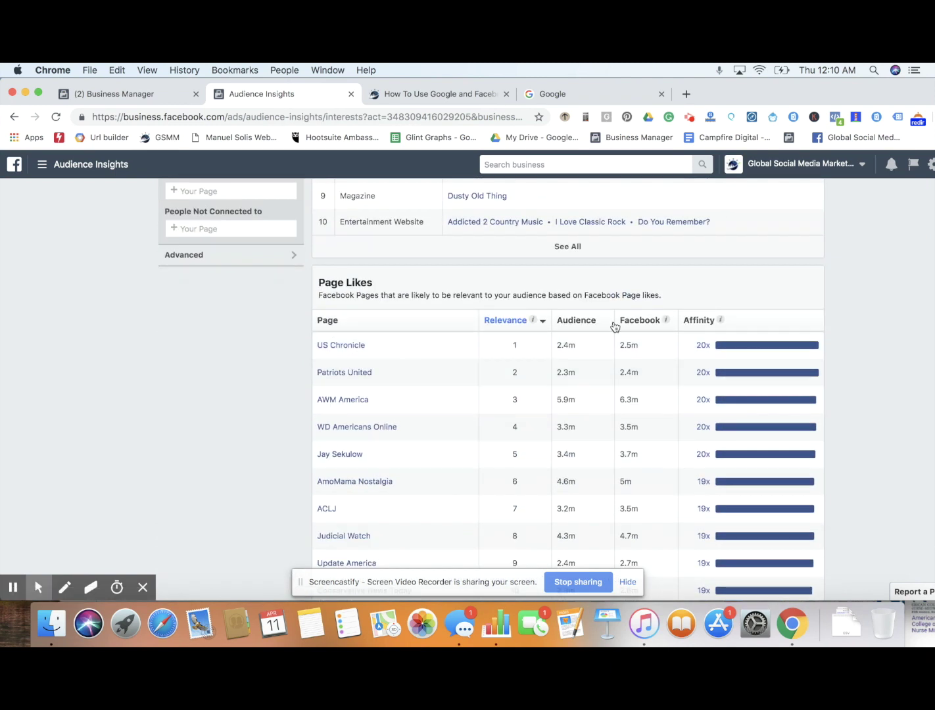
{"action": "mouse_move", "coordinate": [718, 341]}
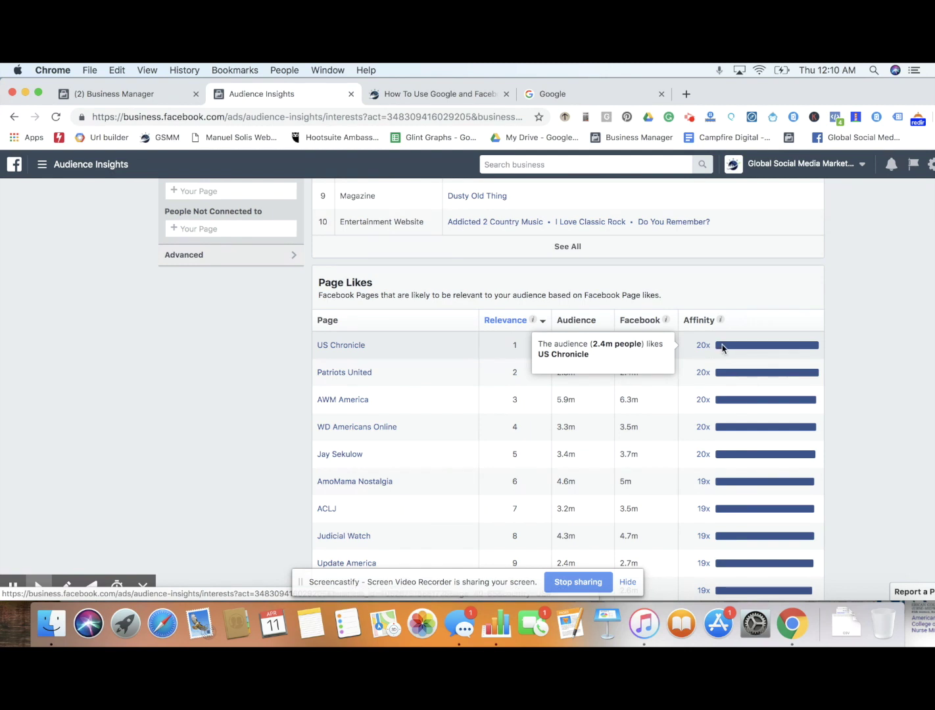
{"action": "mouse_move", "coordinate": [729, 539]}
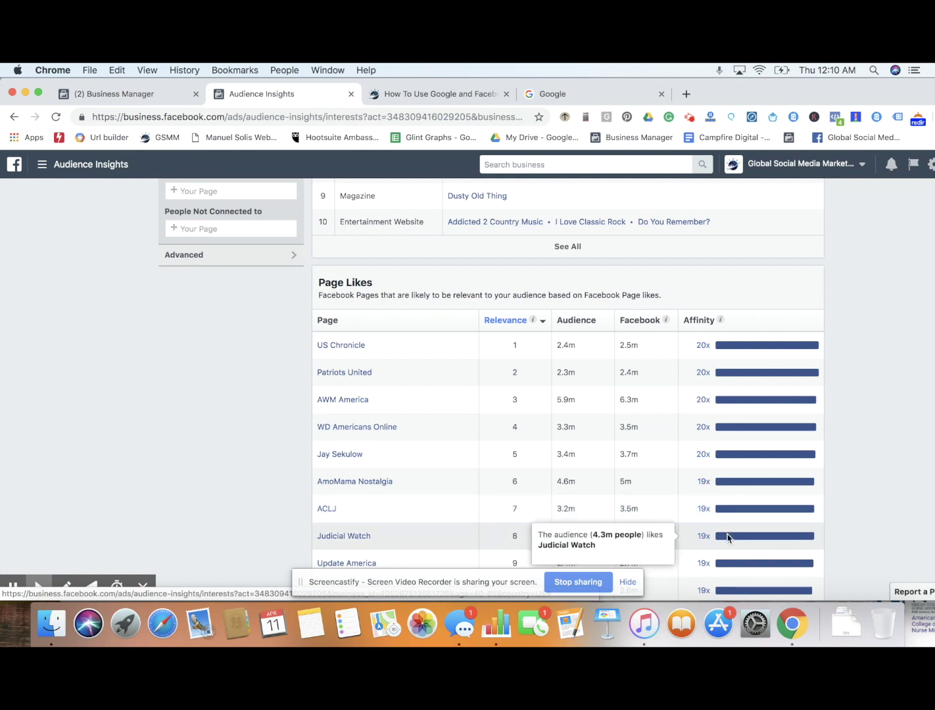
{"action": "mouse_move", "coordinate": [720, 403]}
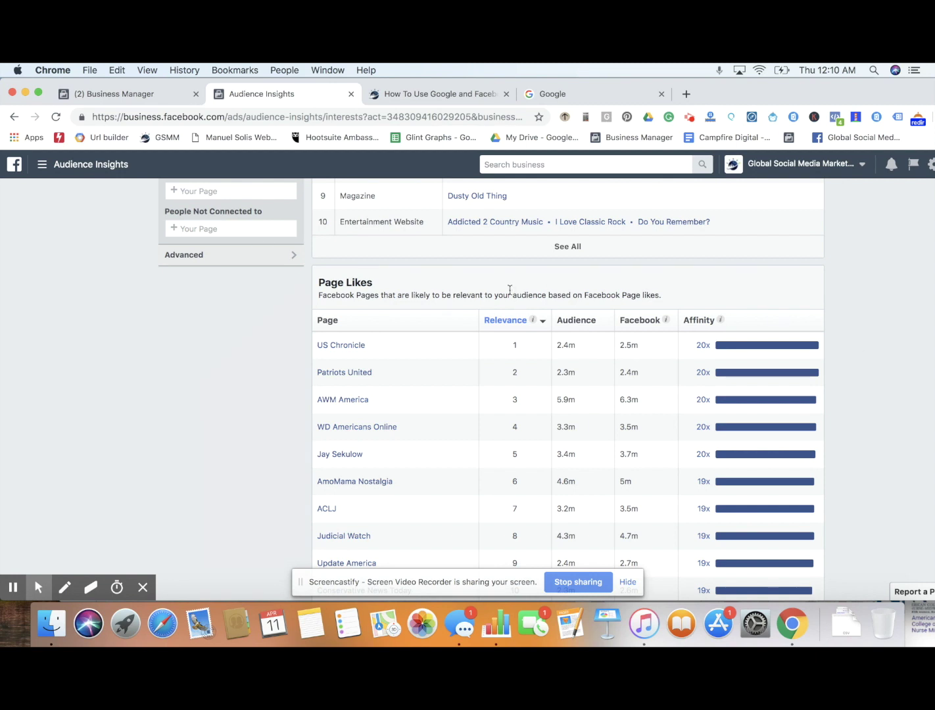
{"action": "mouse_move", "coordinate": [349, 345]}
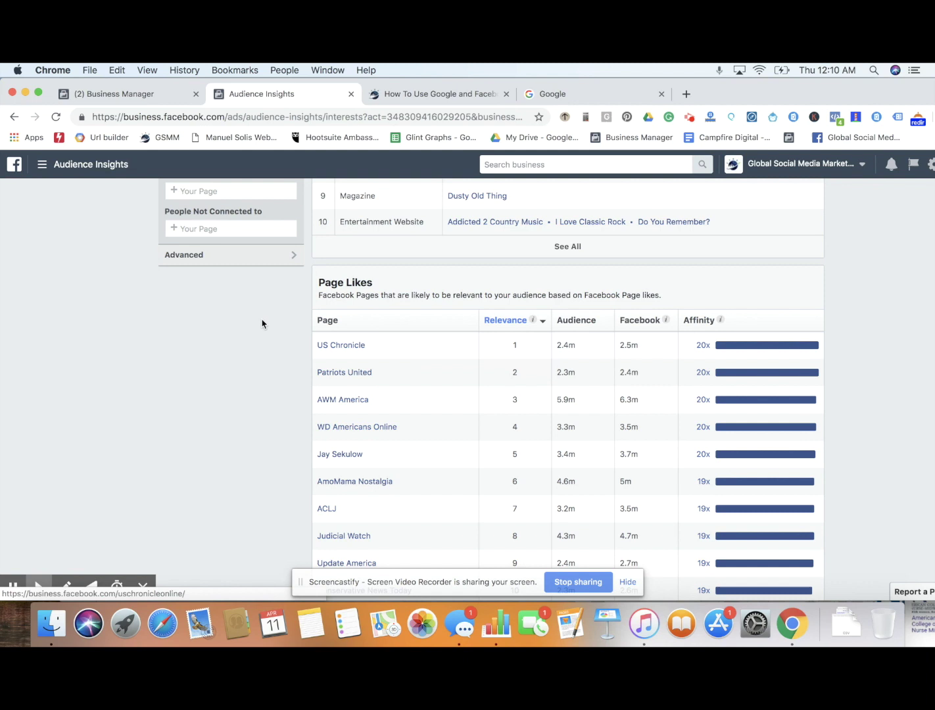
{"action": "scroll", "coordinate": [261, 322], "scroll_direction": "up", "scroll_amount": 3}
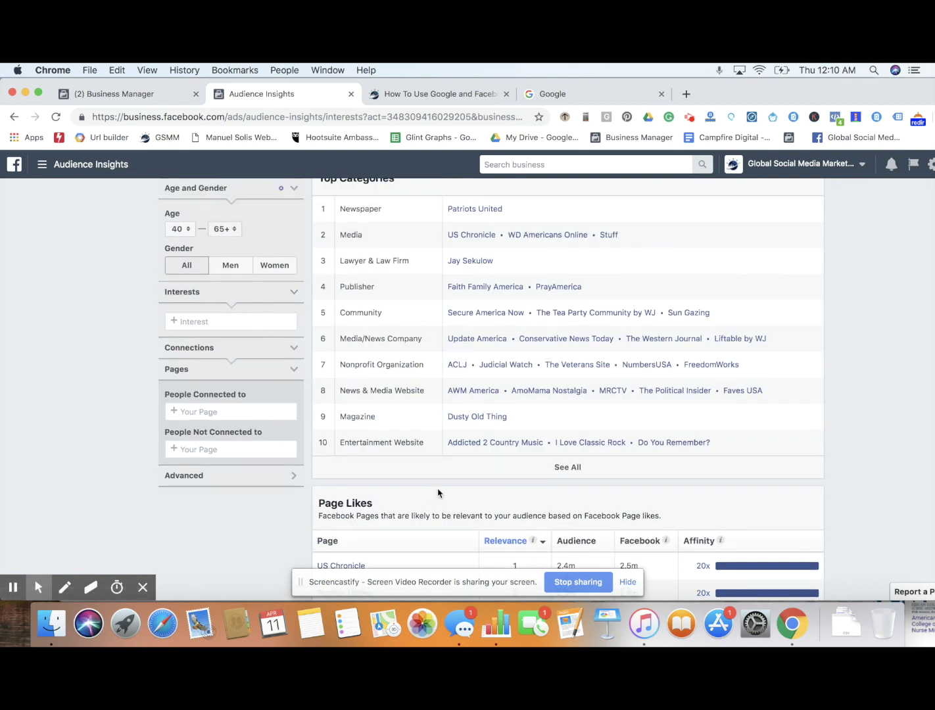
{"action": "scroll", "coordinate": [450, 498], "scroll_direction": "down", "scroll_amount": 3}
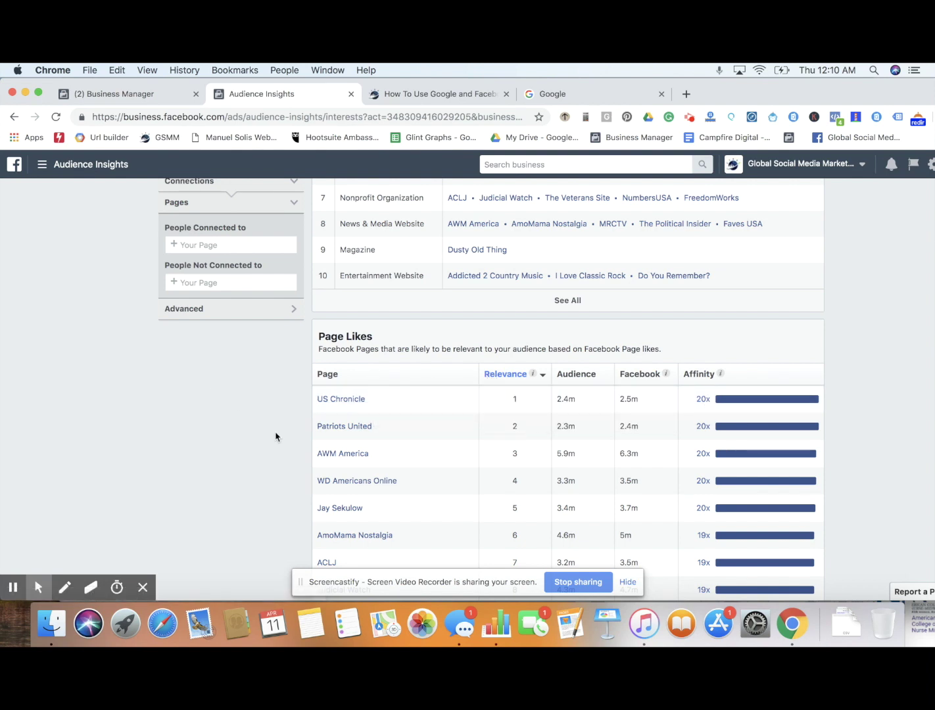
{"action": "scroll", "coordinate": [276, 435], "scroll_direction": "up", "scroll_amount": 2}
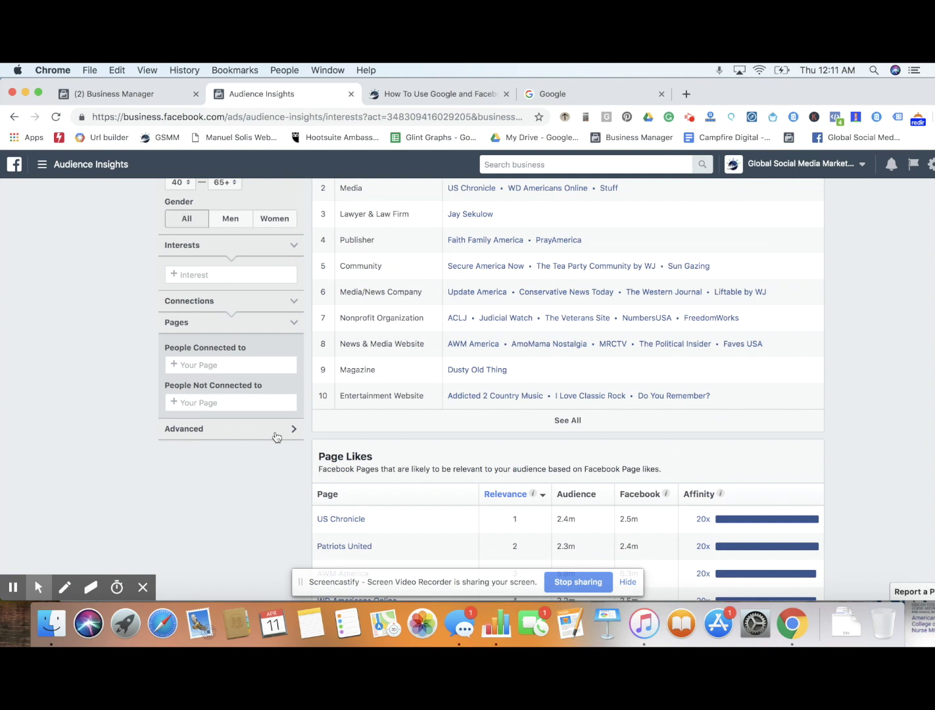
{"action": "scroll", "coordinate": [276, 437], "scroll_direction": "up", "scroll_amount": 3}
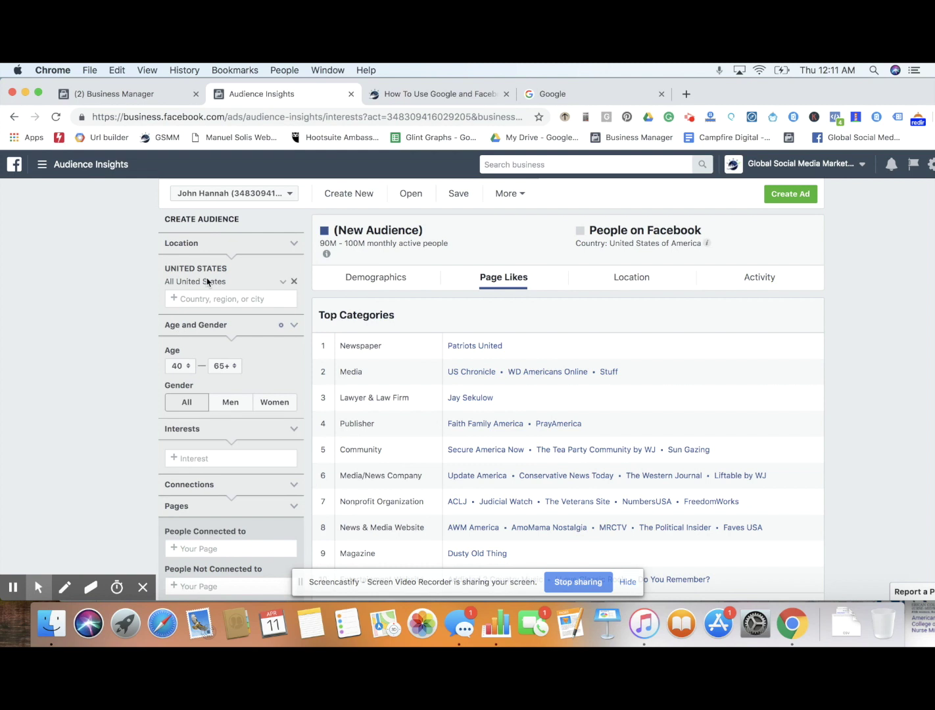
{"action": "left_click", "coordinate": [198, 299]}
{"action": "type", "text": "georgia"}
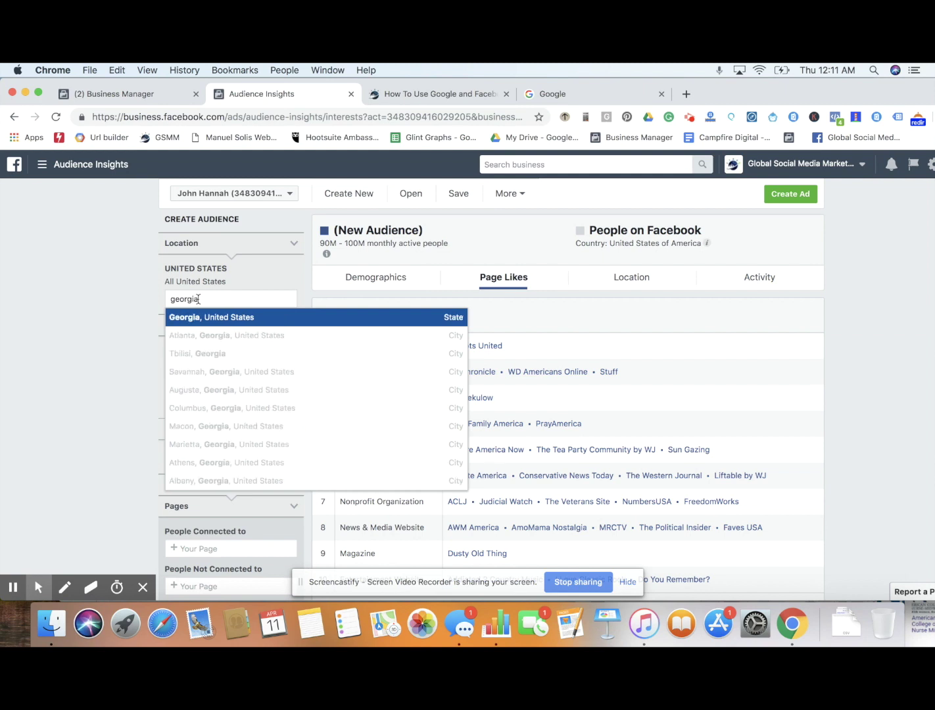
{"action": "left_click", "coordinate": [209, 318]}
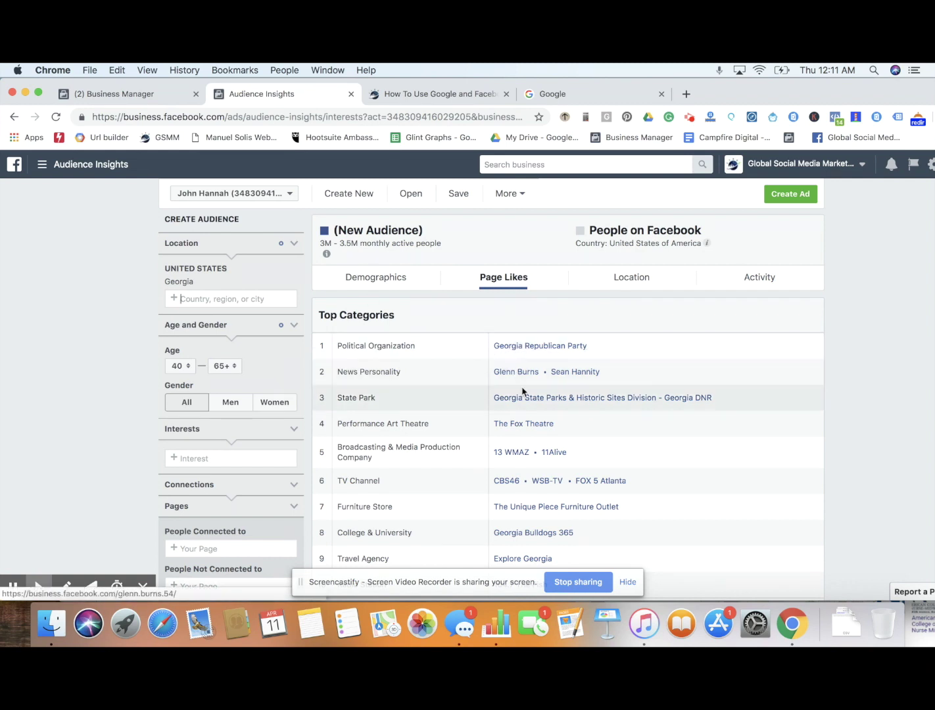
{"action": "scroll", "coordinate": [519, 394], "scroll_direction": "down", "scroll_amount": 2}
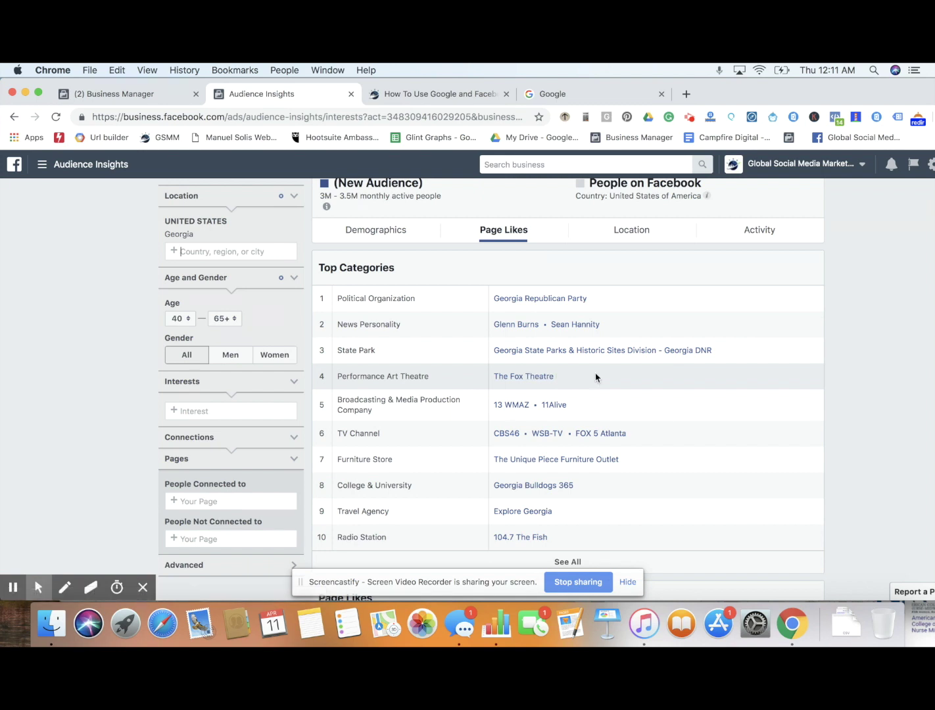
{"action": "scroll", "coordinate": [879, 385], "scroll_direction": "down", "scroll_amount": 1}
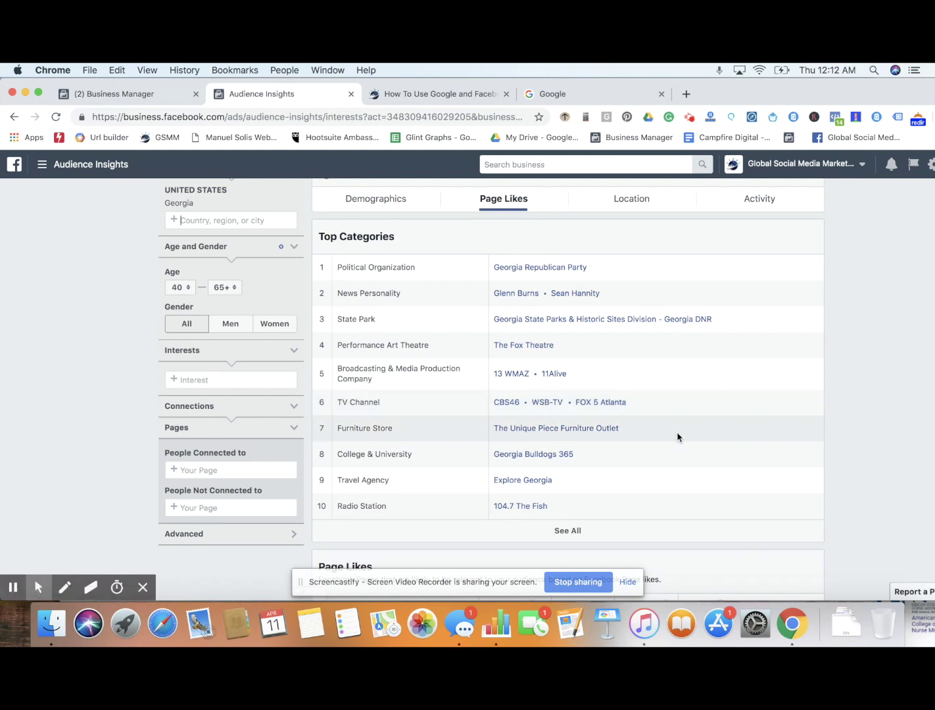
{"action": "scroll", "coordinate": [697, 457], "scroll_direction": "down", "scroll_amount": 2}
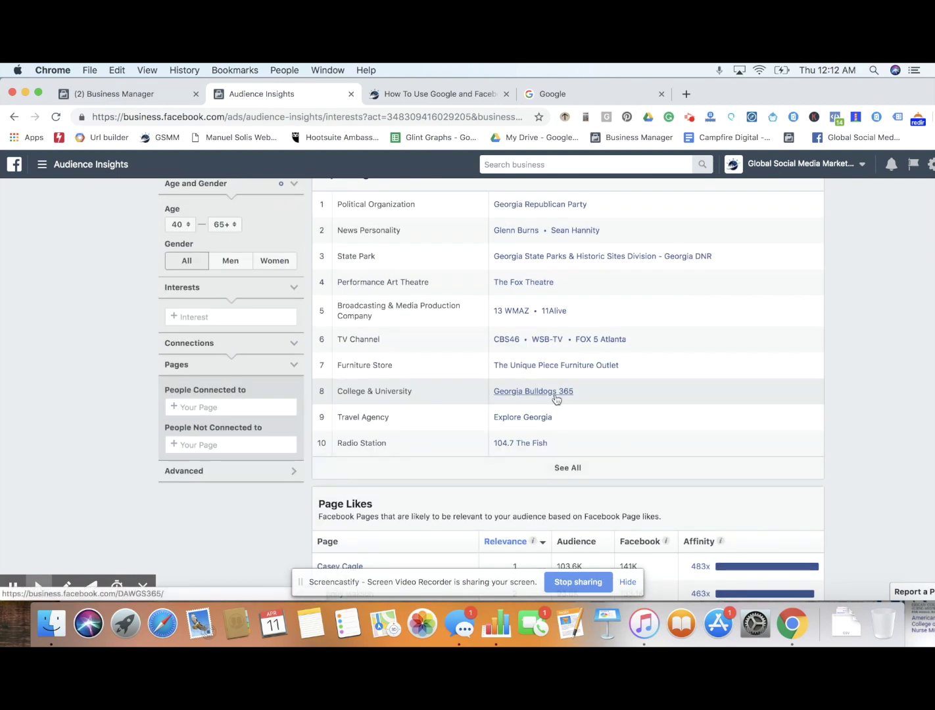
{"action": "scroll", "coordinate": [850, 409], "scroll_direction": "down", "scroll_amount": 4}
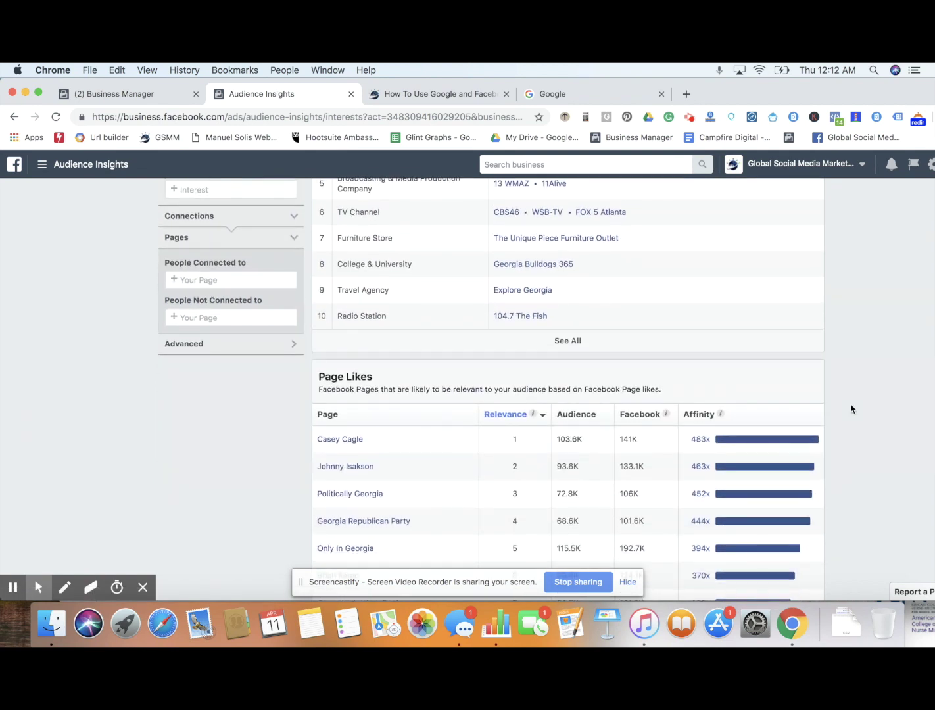
{"action": "scroll", "coordinate": [850, 408], "scroll_direction": "down", "scroll_amount": 4}
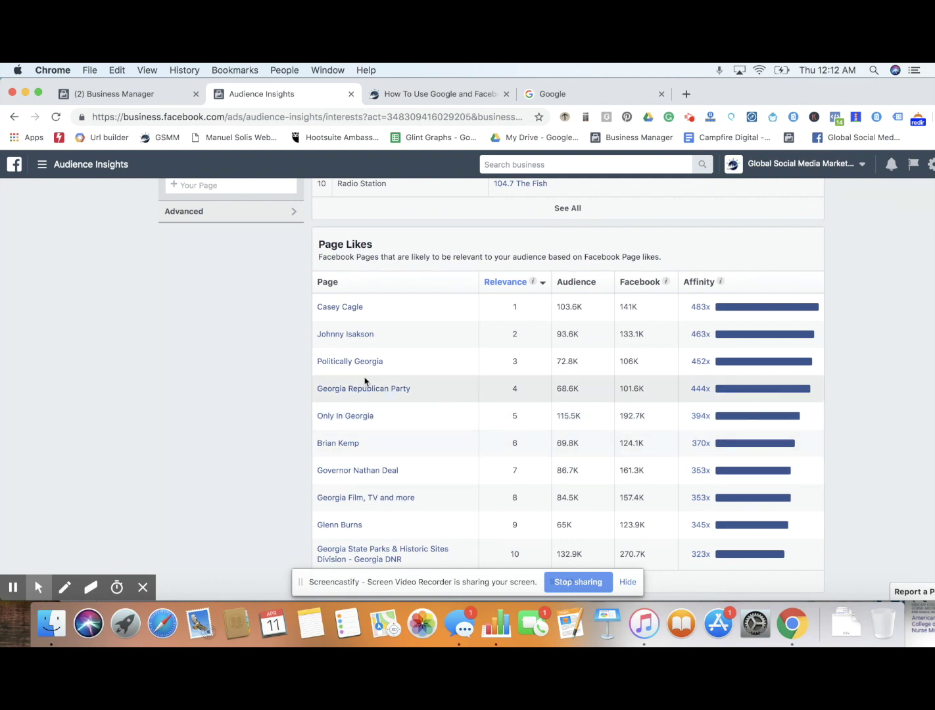
{"action": "mouse_move", "coordinate": [363, 390]}
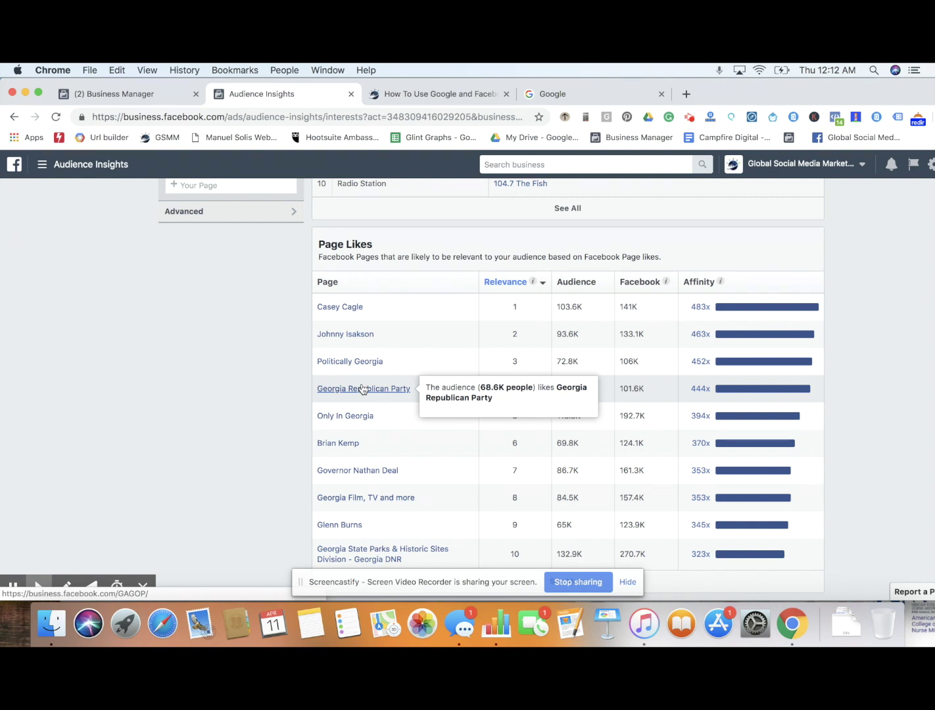
{"action": "mouse_move", "coordinate": [349, 530]}
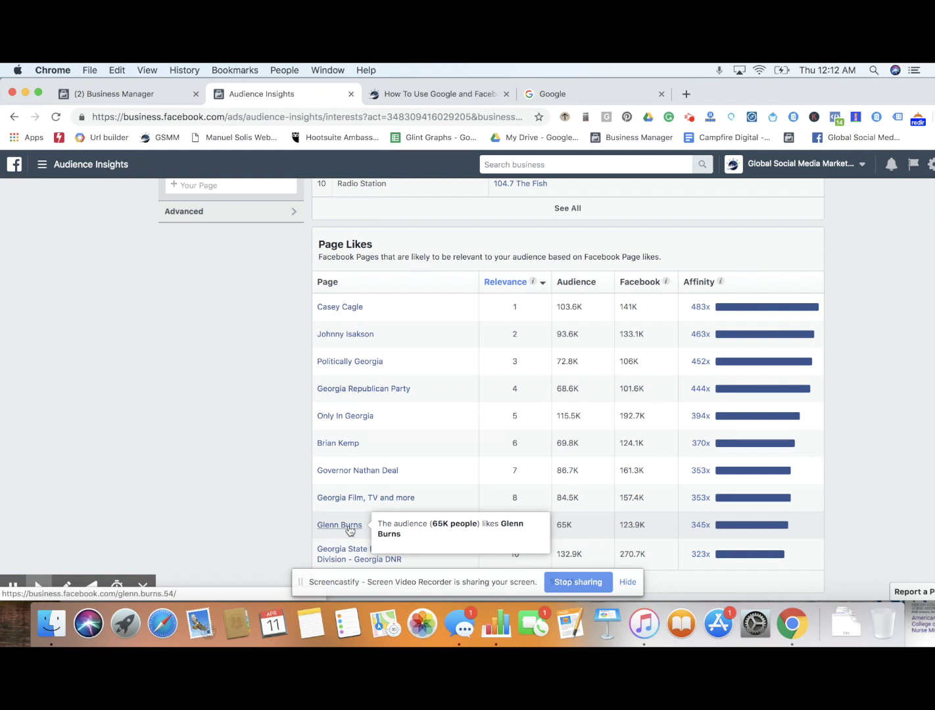
{"action": "left_click", "coordinate": [220, 348]}
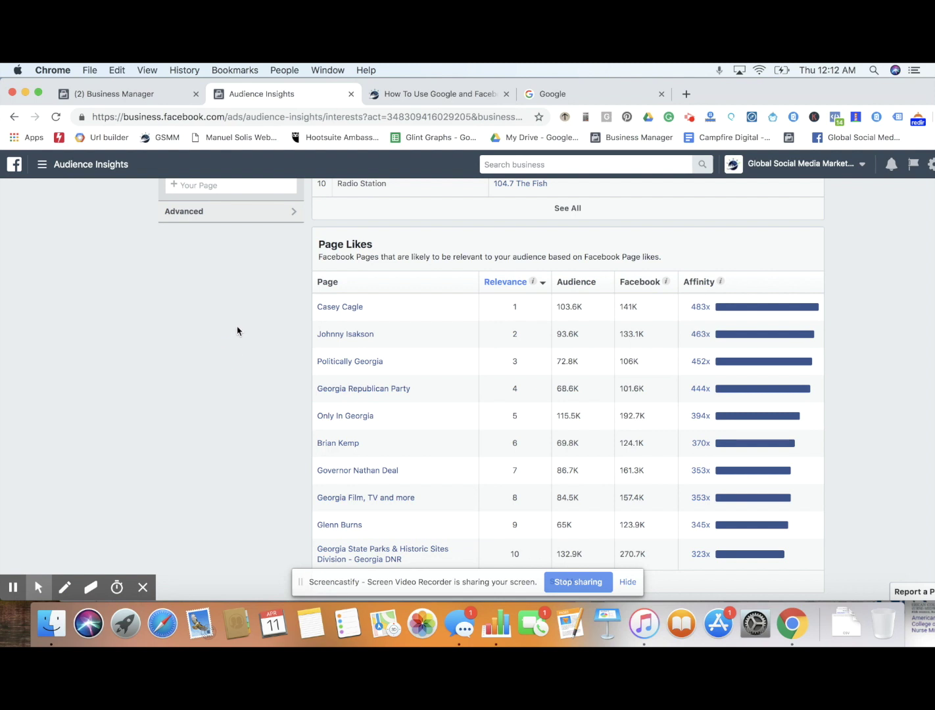
{"action": "scroll", "coordinate": [237, 330], "scroll_direction": "up", "scroll_amount": 10}
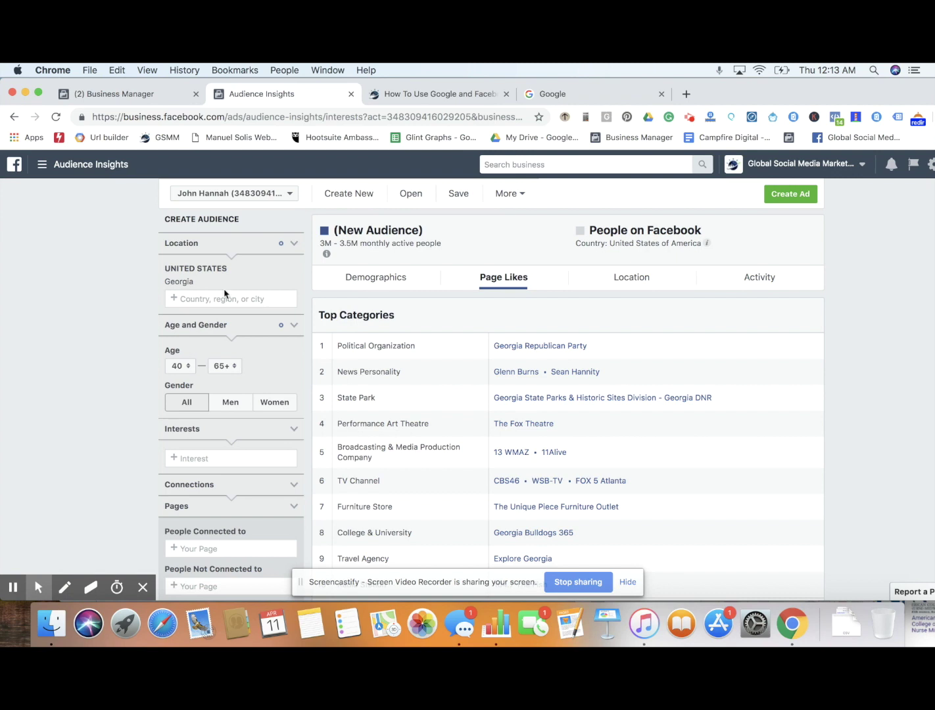
{"action": "scroll", "coordinate": [250, 292], "scroll_direction": "up", "scroll_amount": 1}
{"action": "scroll", "coordinate": [259, 299], "scroll_direction": "down", "scroll_amount": 3}
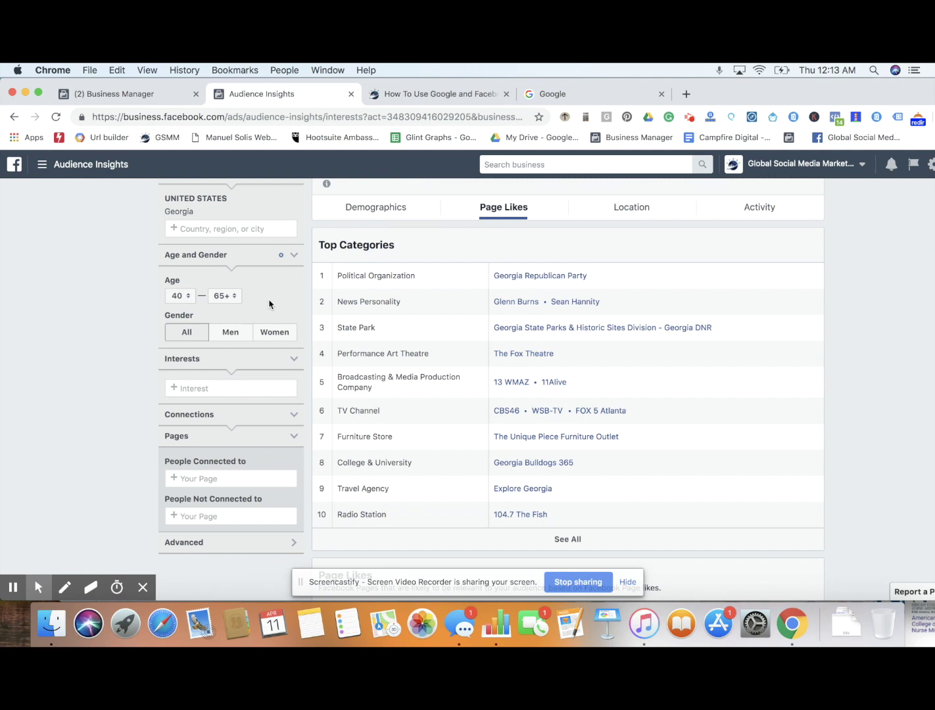
{"action": "scroll", "coordinate": [267, 303], "scroll_direction": "up", "scroll_amount": 3}
{"action": "scroll", "coordinate": [270, 301], "scroll_direction": "down", "scroll_amount": 2}
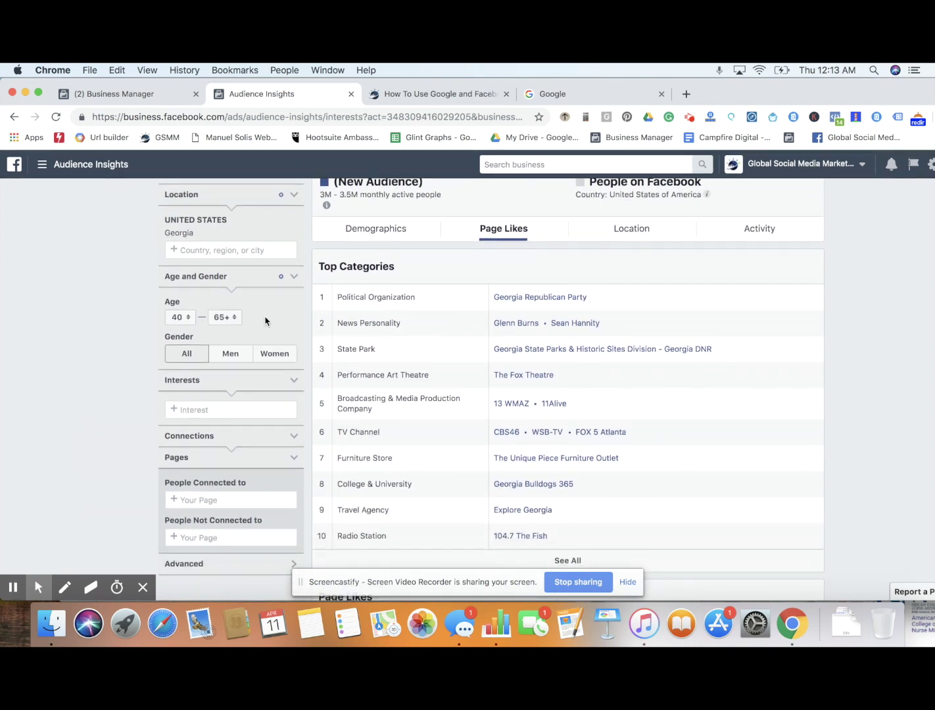
{"action": "scroll", "coordinate": [281, 327], "scroll_direction": "up", "scroll_amount": 2}
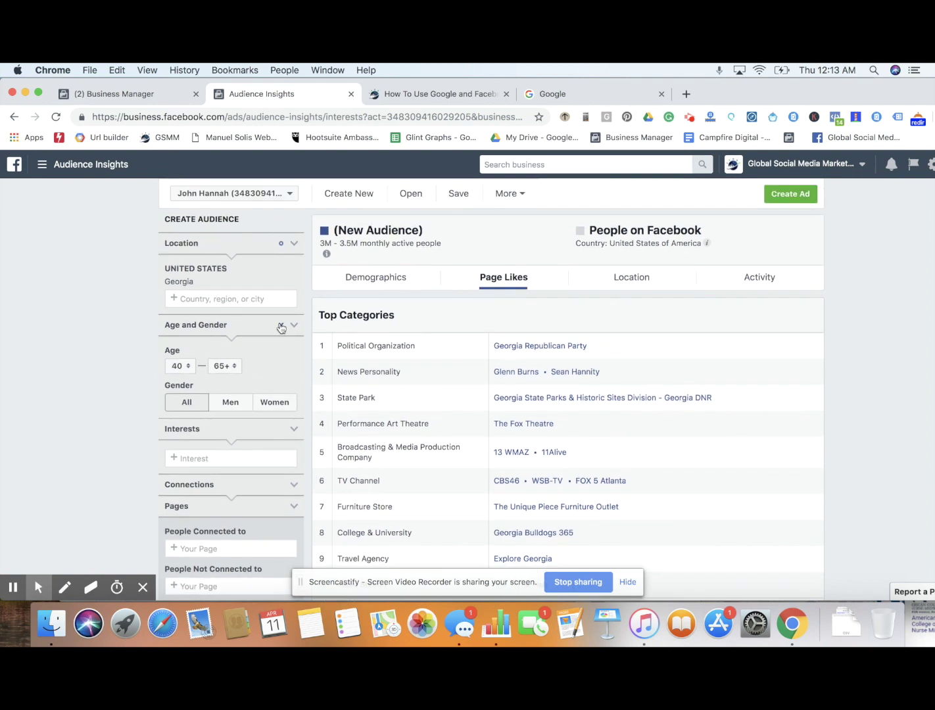
Step: On Demographics, add the Insurance interest to the Georgia 40–65+ audience
{"action": "left_click", "coordinate": [385, 285]}
{"action": "scroll", "coordinate": [529, 349], "scroll_direction": "down", "scroll_amount": 1}
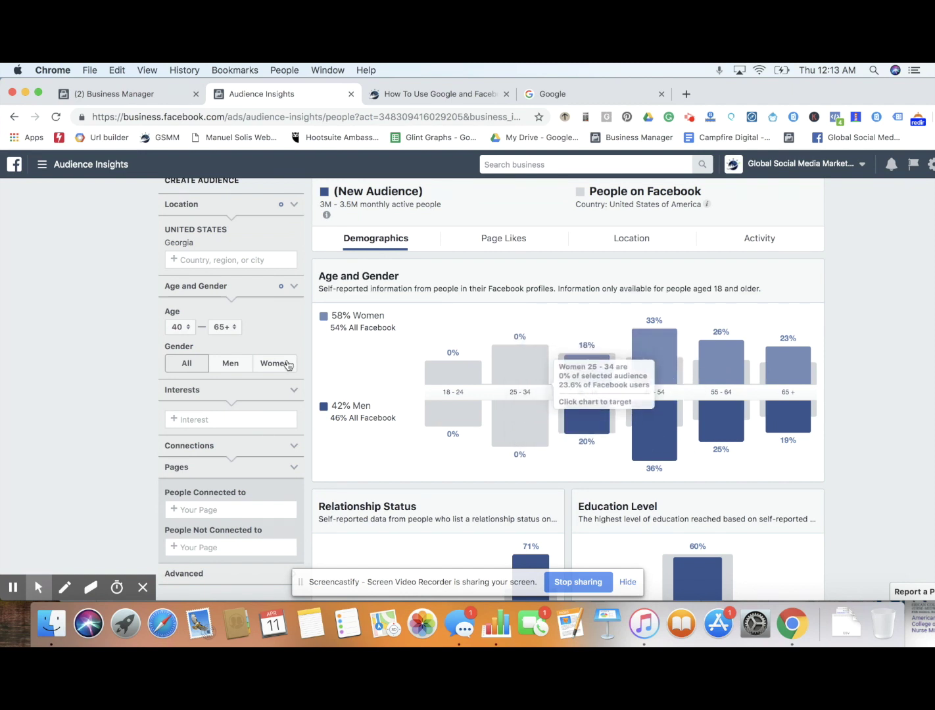
{"action": "left_click", "coordinate": [212, 421]}
{"action": "type", "text": "insurance"}
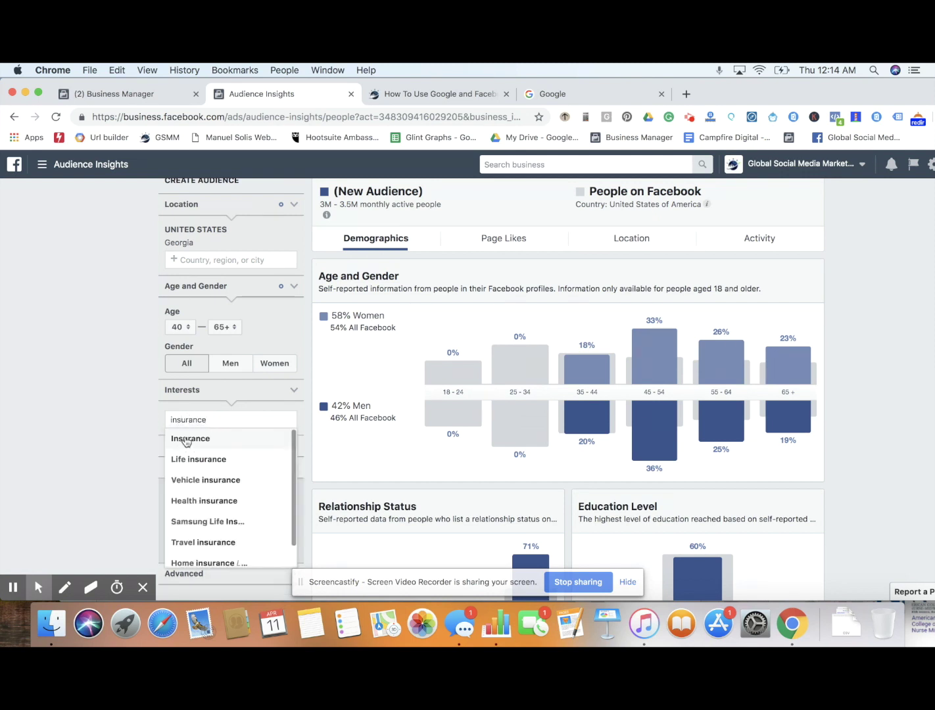
{"action": "left_click", "coordinate": [197, 438]}
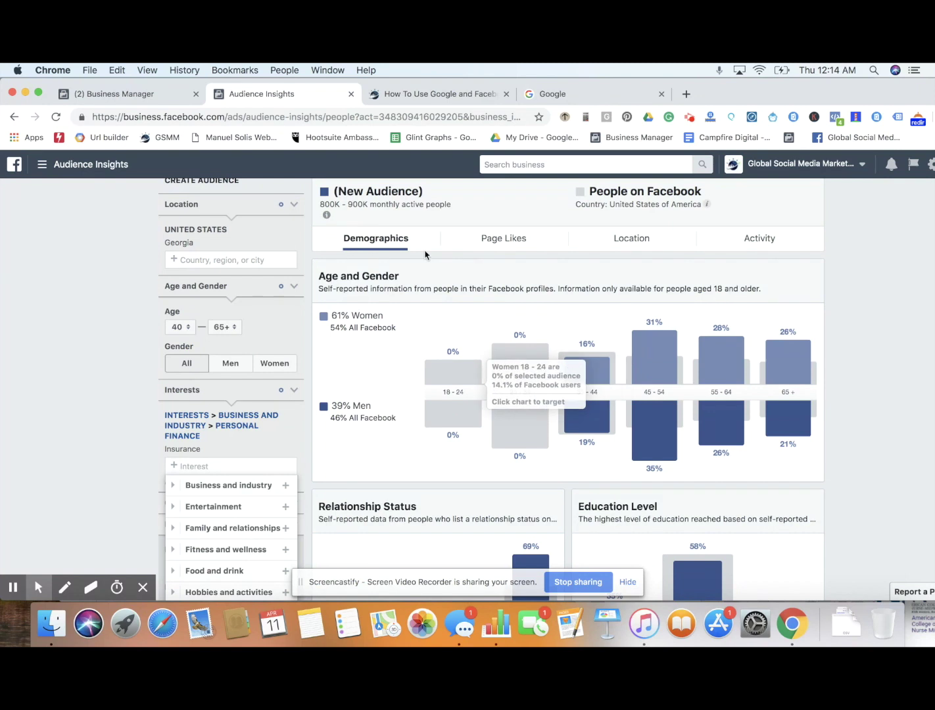
Step: Review the Page Likes for the narrowed 800K–900K Insurance audience
{"action": "left_click", "coordinate": [461, 240]}
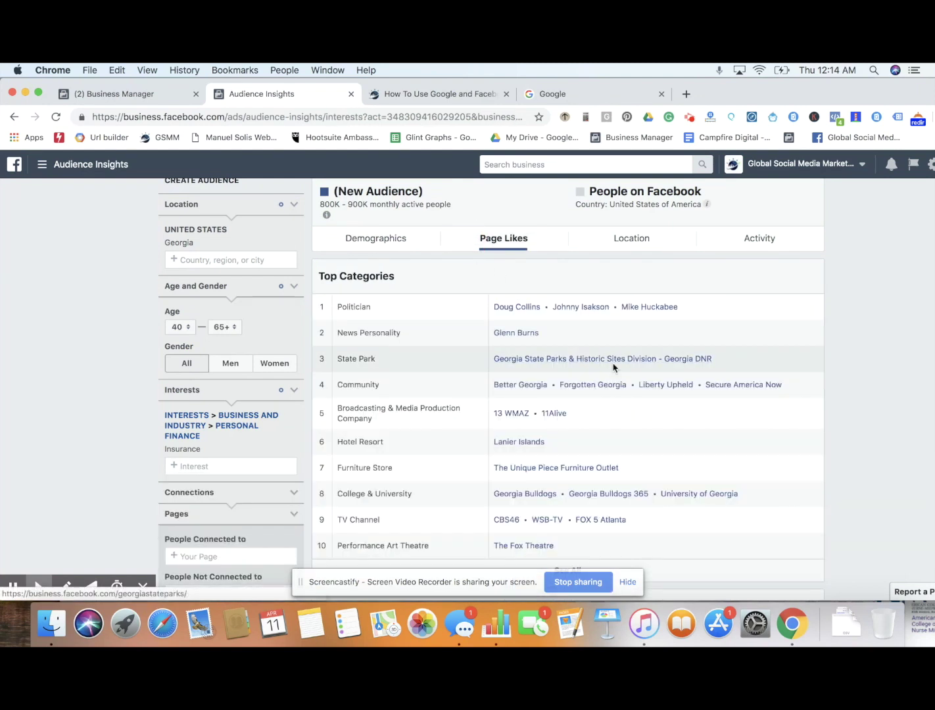
{"action": "scroll", "coordinate": [613, 365], "scroll_direction": "down", "scroll_amount": 2}
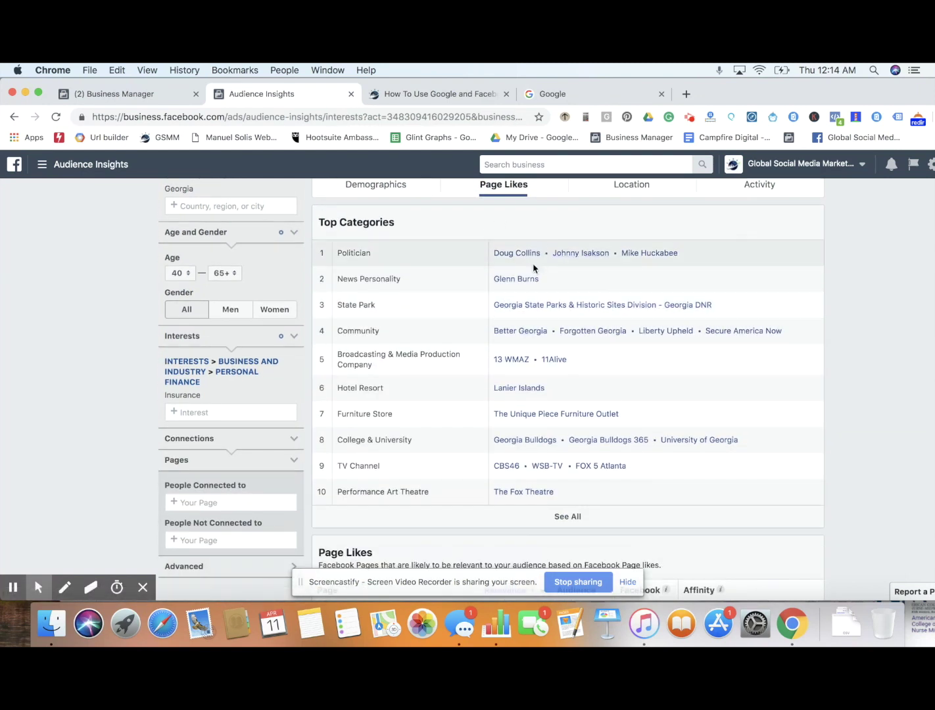
{"action": "scroll", "coordinate": [563, 385], "scroll_direction": "down", "scroll_amount": 5}
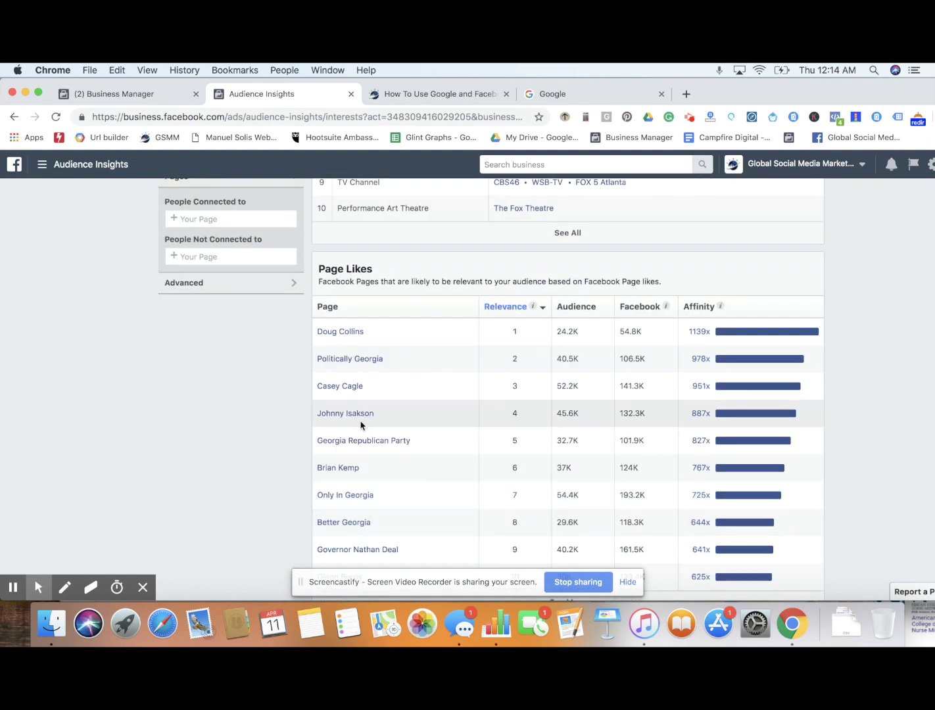
{"action": "scroll", "coordinate": [449, 417], "scroll_direction": "up", "scroll_amount": 6}
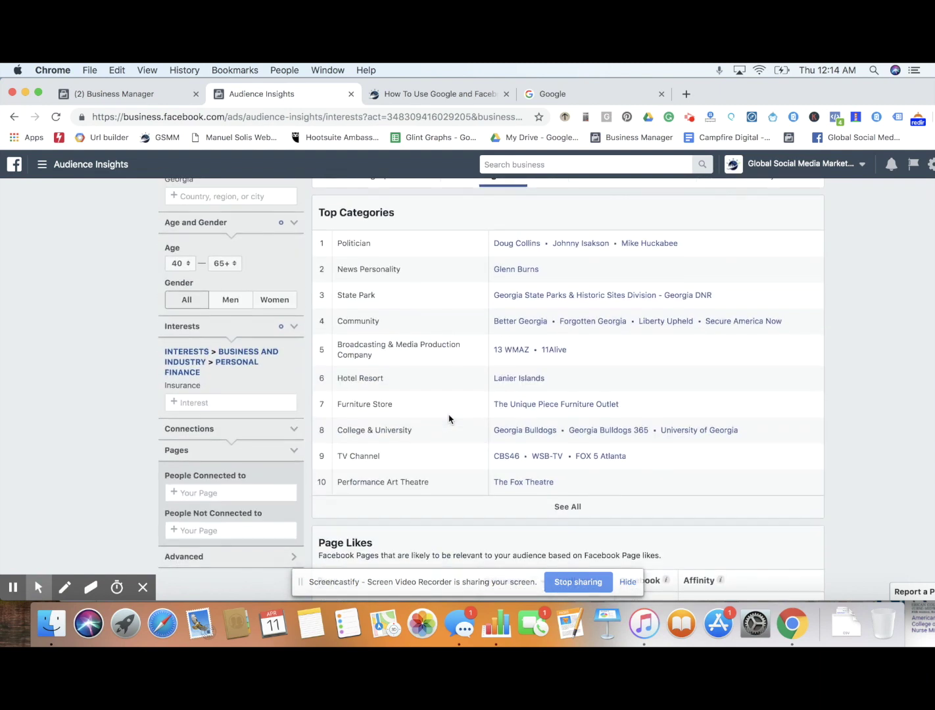
{"action": "scroll", "coordinate": [248, 462], "scroll_direction": "down", "scroll_amount": 1}
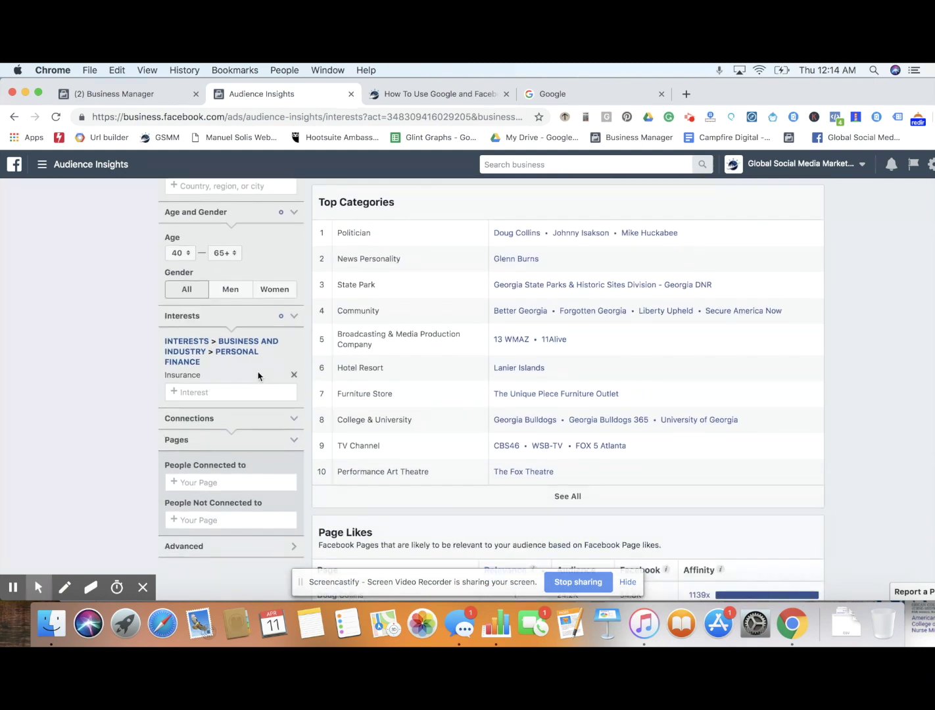
Step: Remove the Insurance interest, browse the interest categories, then switch to the market segmentation blog post
{"action": "left_click", "coordinate": [294, 377]}
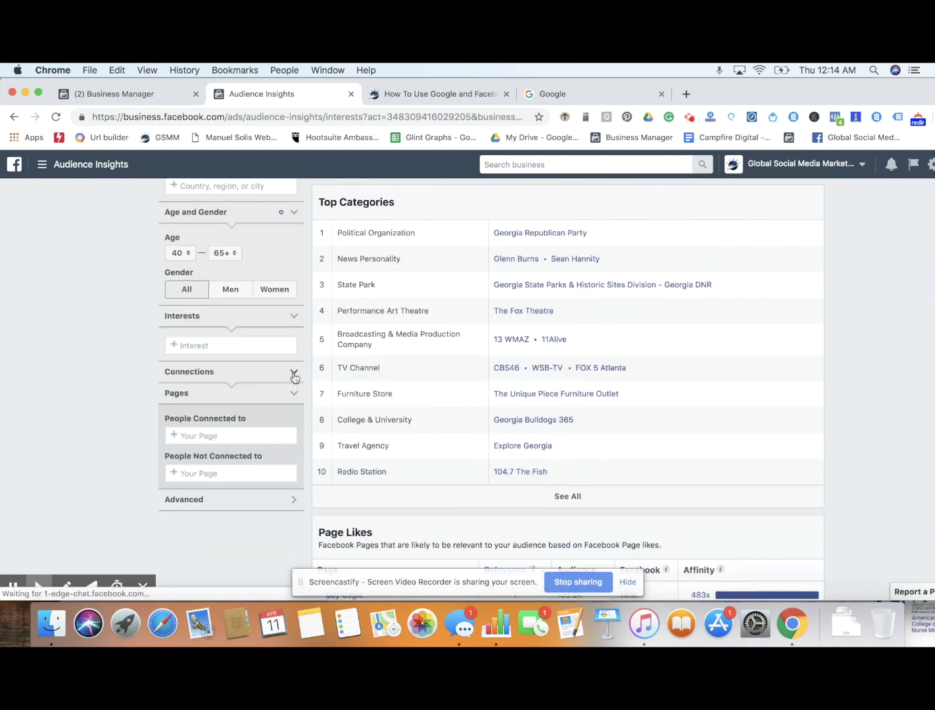
{"action": "left_click", "coordinate": [267, 346]}
{"action": "scroll", "coordinate": [284, 252], "scroll_direction": "up", "scroll_amount": 1}
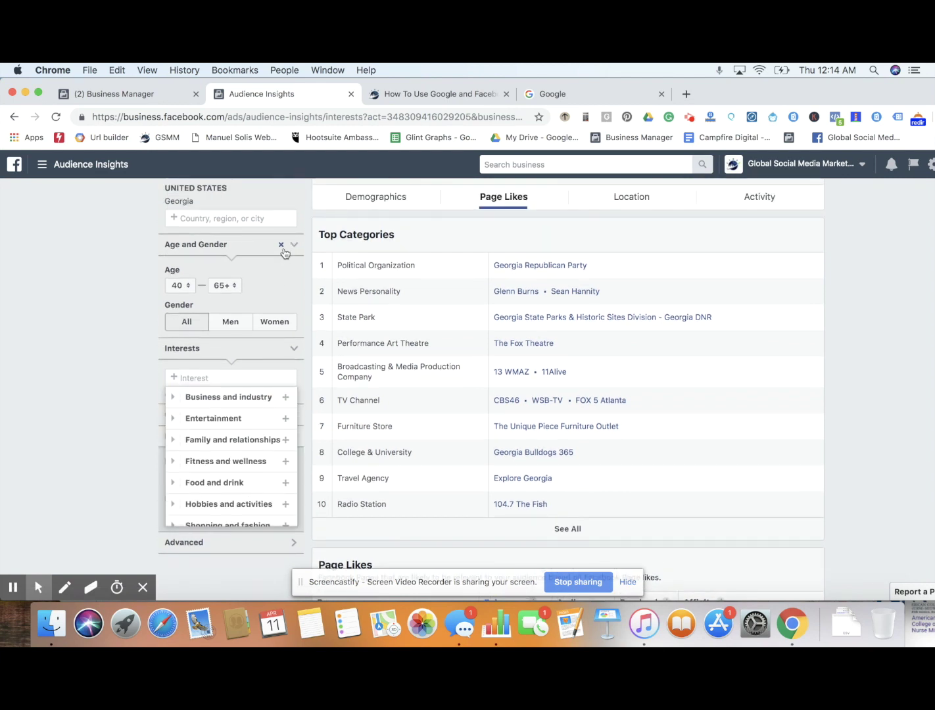
{"action": "left_click", "coordinate": [435, 94]}
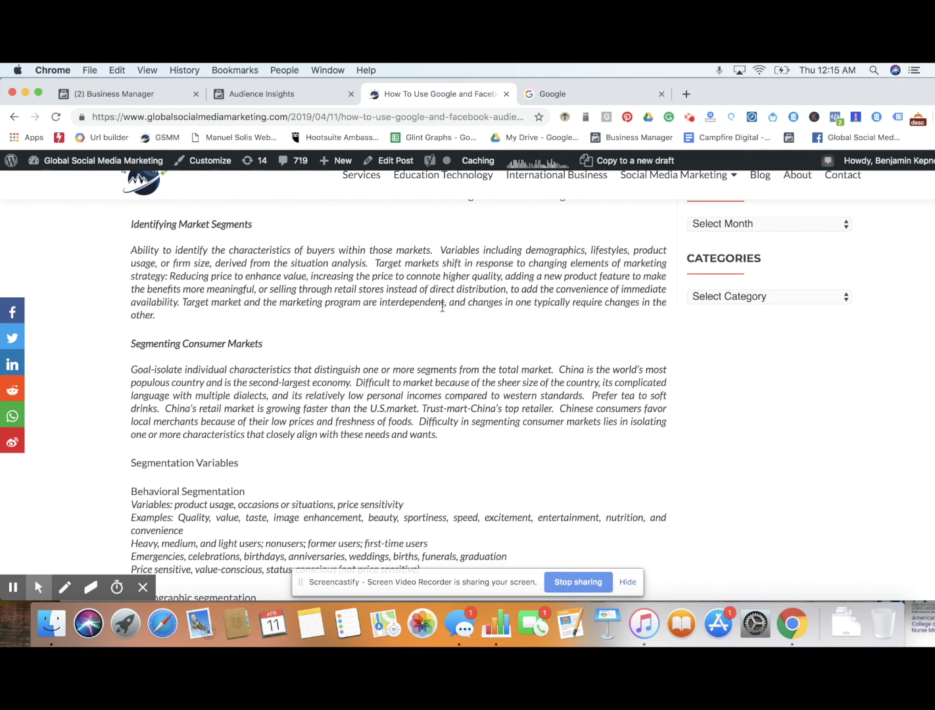
Step: Highlight the Behavioral Segmentation heading and the word Gender in the demographic list
{"action": "scroll", "coordinate": [442, 307], "scroll_direction": "down", "scroll_amount": 2}
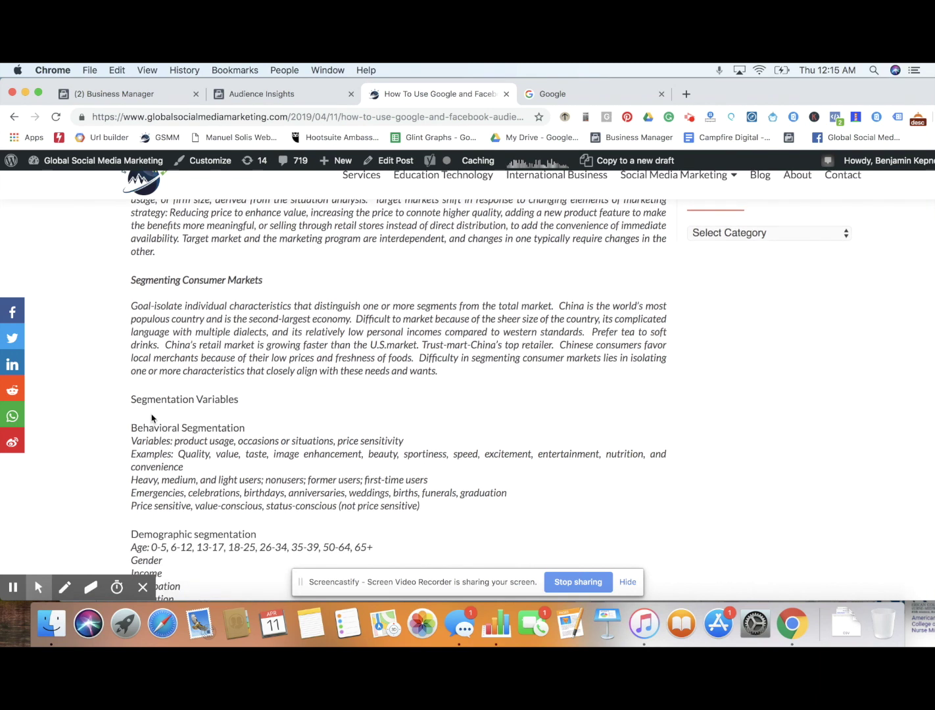
{"action": "left_click_drag", "start_coordinate": [131, 428], "coordinate": [242, 428]}
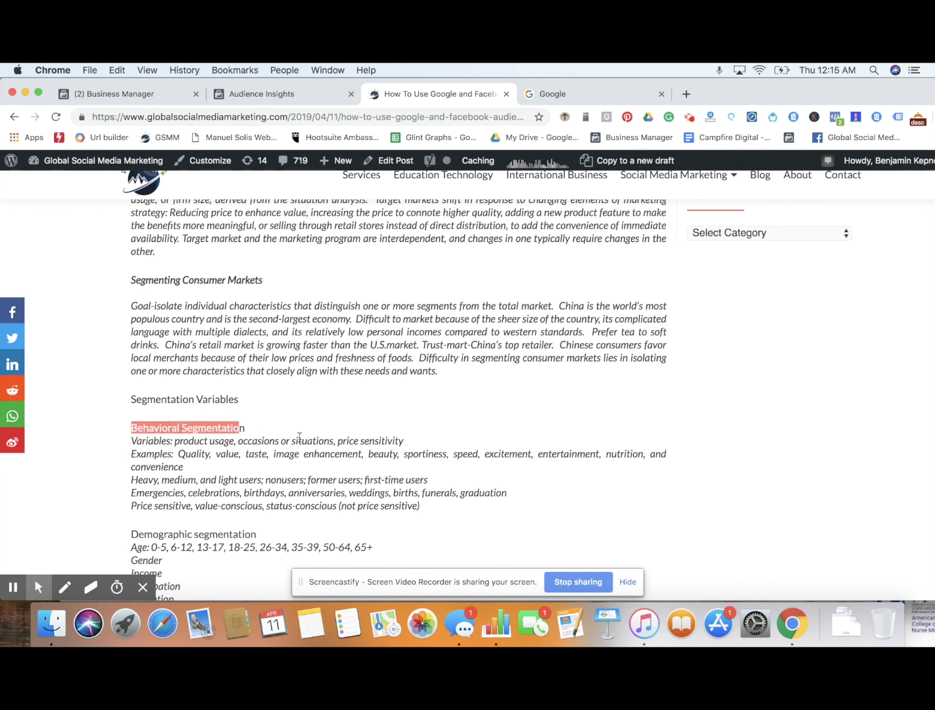
{"action": "scroll", "coordinate": [301, 439], "scroll_direction": "down", "scroll_amount": 7}
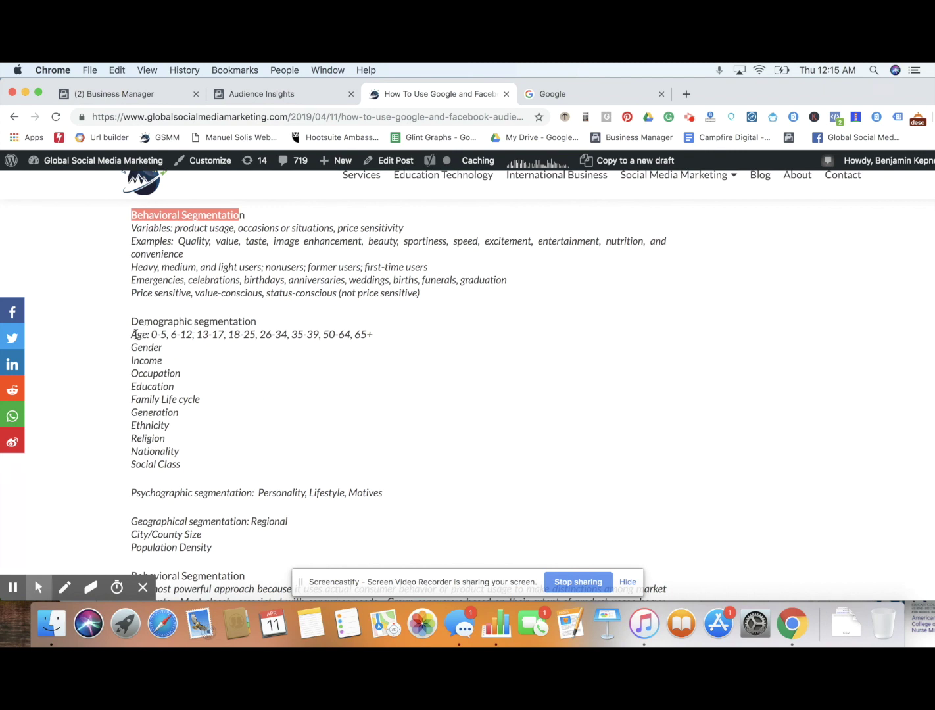
{"action": "left_click", "coordinate": [134, 334]}
{"action": "left_click_drag", "start_coordinate": [133, 347], "coordinate": [180, 346]}
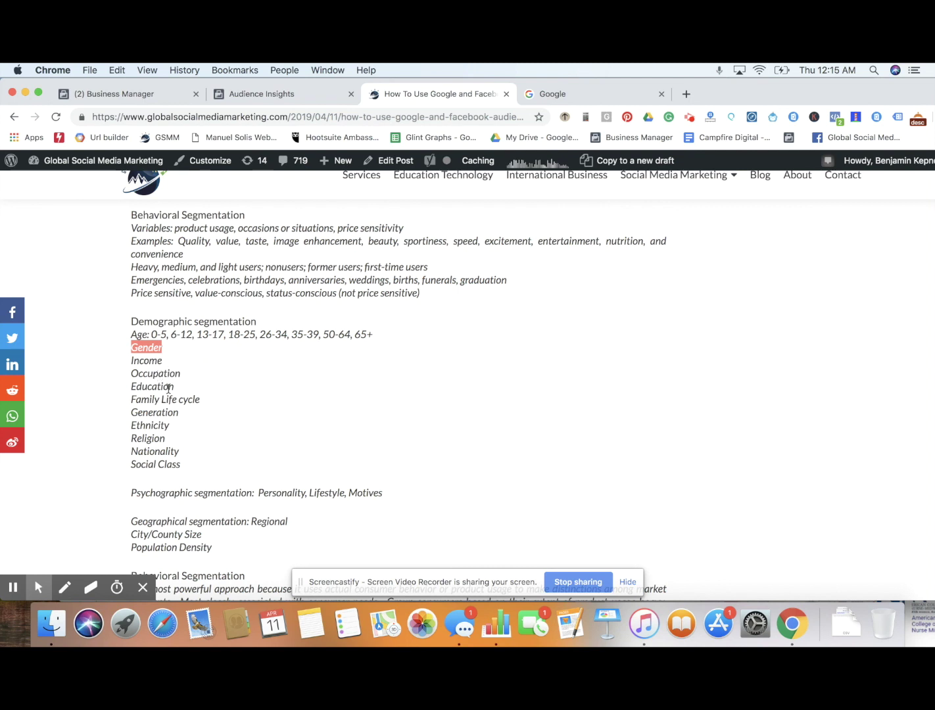
Step: Scroll through the post, select the first items of its audience sources list, then go to Google
{"action": "scroll", "coordinate": [310, 442], "scroll_direction": "down", "scroll_amount": 1}
{"action": "scroll", "coordinate": [310, 442], "scroll_direction": "down", "scroll_amount": 4}
{"action": "scroll", "coordinate": [310, 438], "scroll_direction": "down", "scroll_amount": 2}
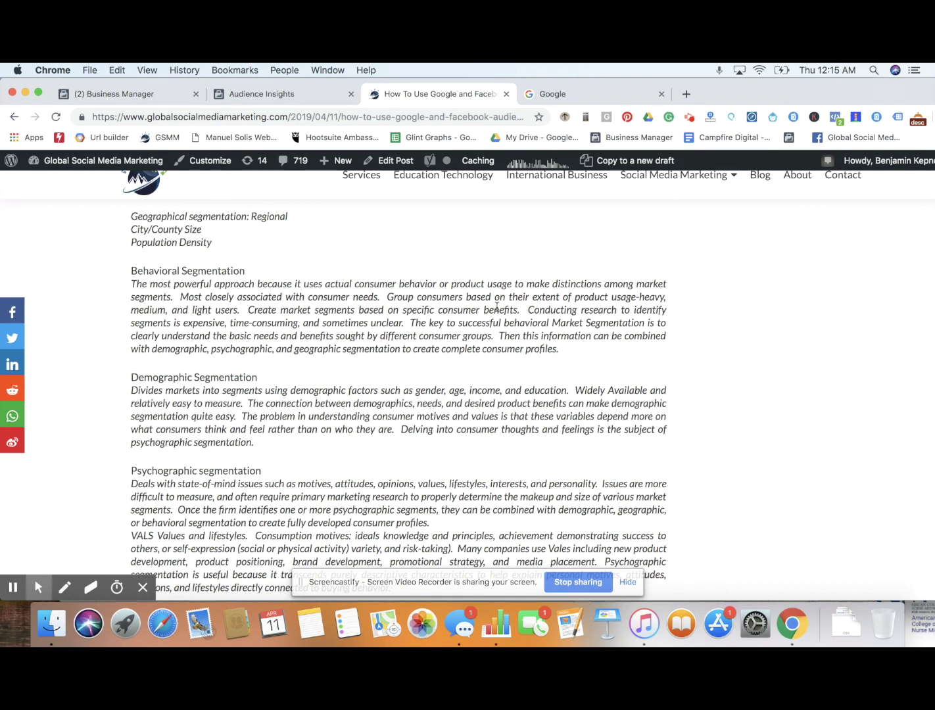
{"action": "scroll", "coordinate": [497, 307], "scroll_direction": "down", "scroll_amount": 3}
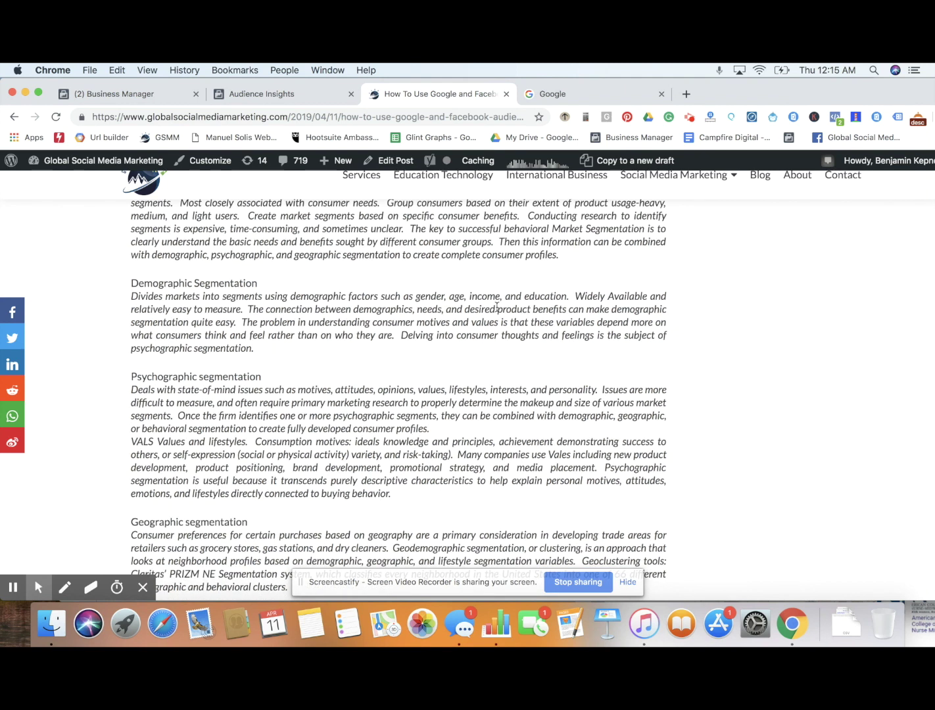
{"action": "scroll", "coordinate": [497, 307], "scroll_direction": "down", "scroll_amount": 5}
{"action": "scroll", "coordinate": [497, 307], "scroll_direction": "up", "scroll_amount": 7}
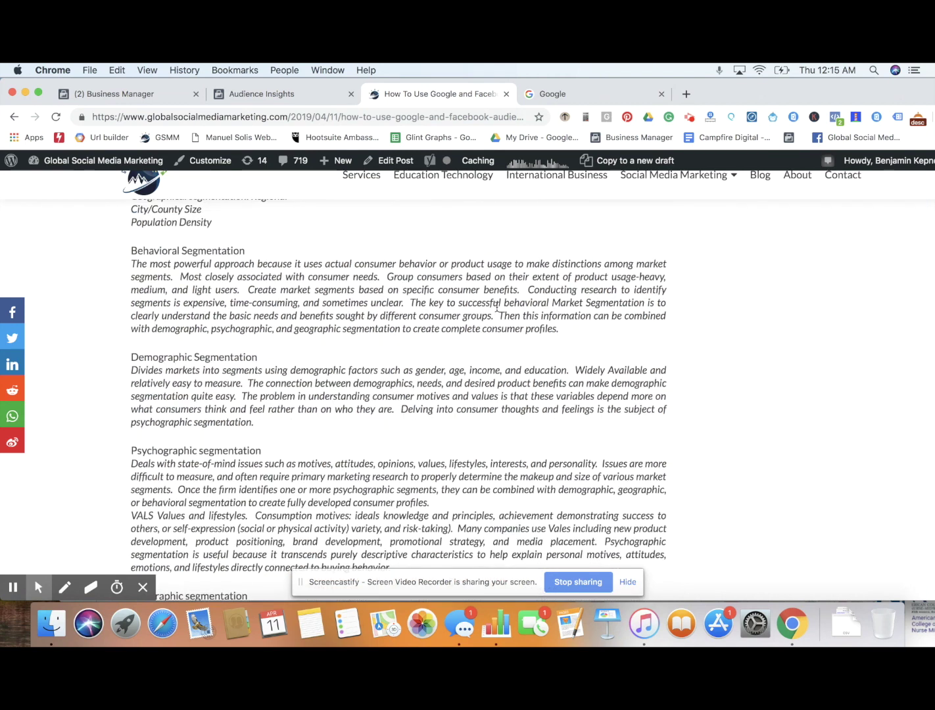
{"action": "scroll", "coordinate": [497, 307], "scroll_direction": "up", "scroll_amount": 10}
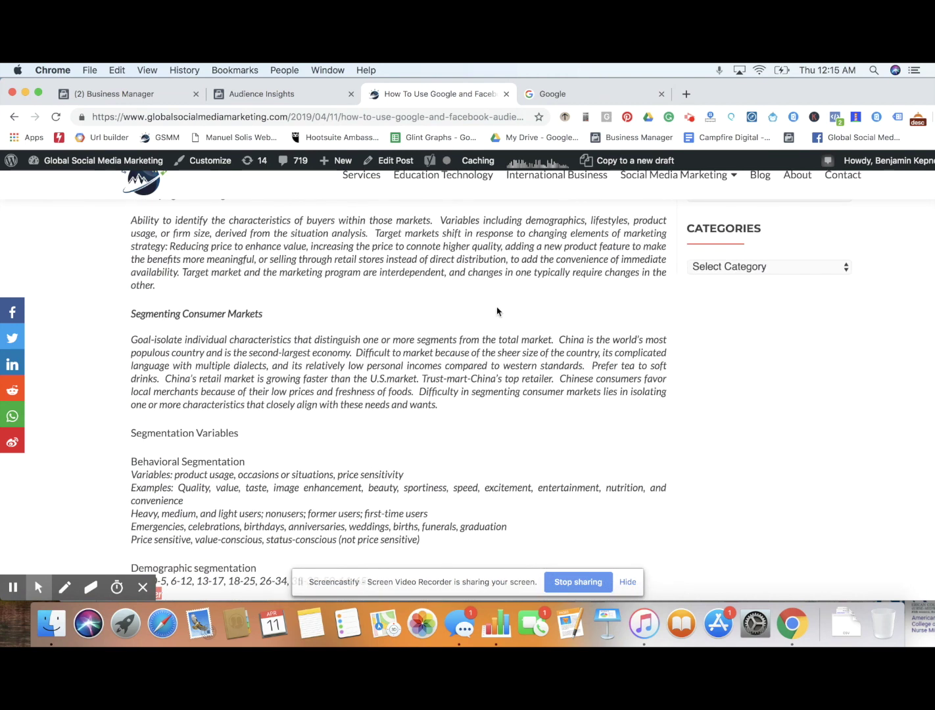
{"action": "scroll", "coordinate": [497, 309], "scroll_direction": "up", "scroll_amount": 5}
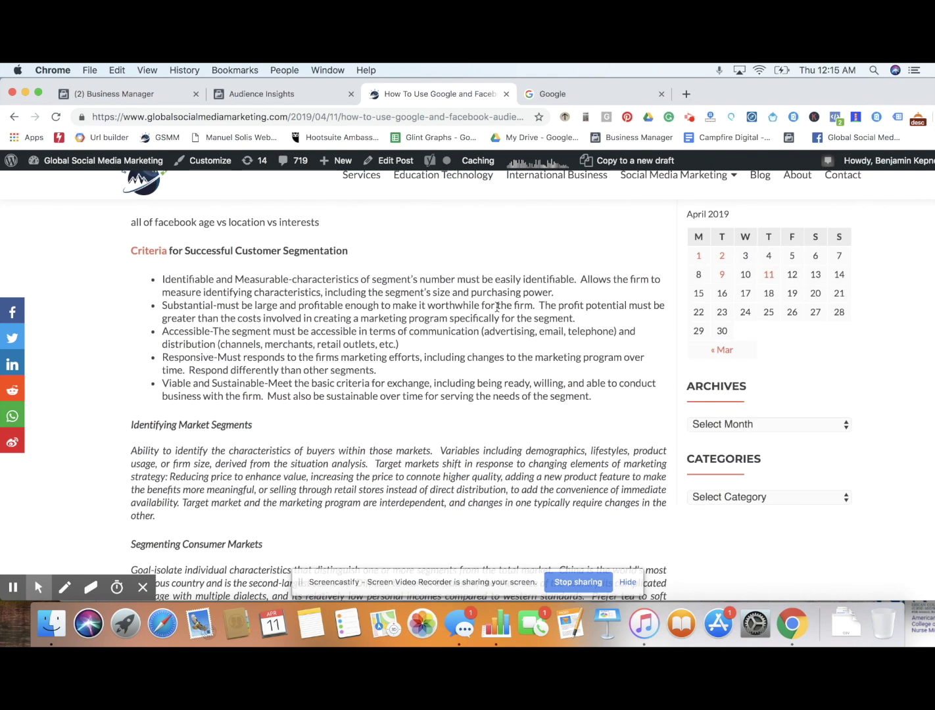
{"action": "scroll", "coordinate": [497, 309], "scroll_direction": "up", "scroll_amount": 2}
{"action": "scroll", "coordinate": [497, 311], "scroll_direction": "up", "scroll_amount": 5}
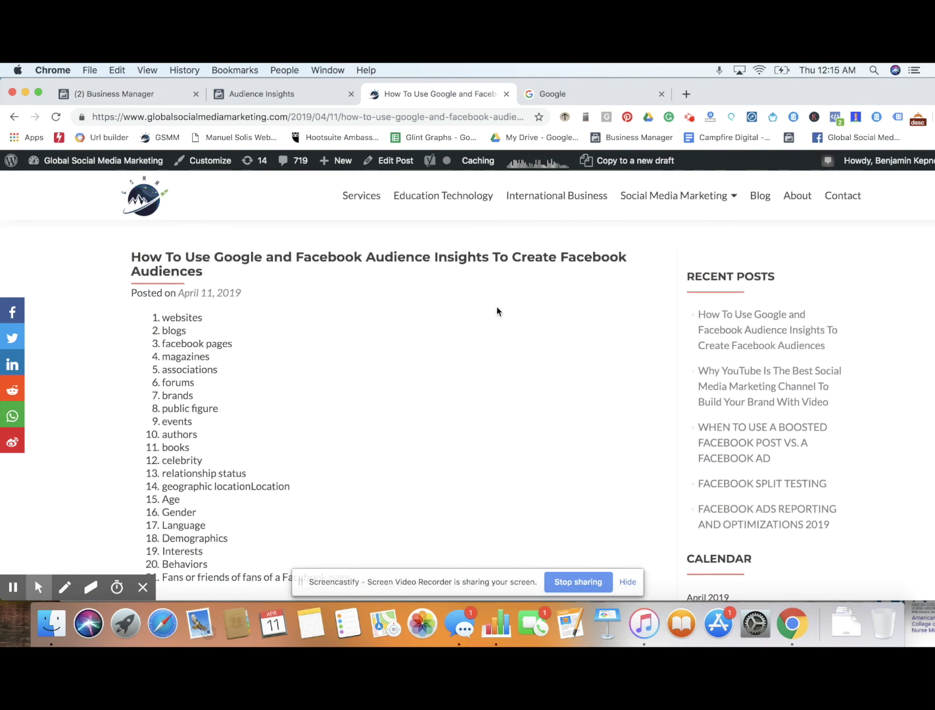
{"action": "scroll", "coordinate": [497, 311], "scroll_direction": "up", "scroll_amount": 2}
{"action": "left_click_drag", "start_coordinate": [161, 318], "coordinate": [242, 474]}
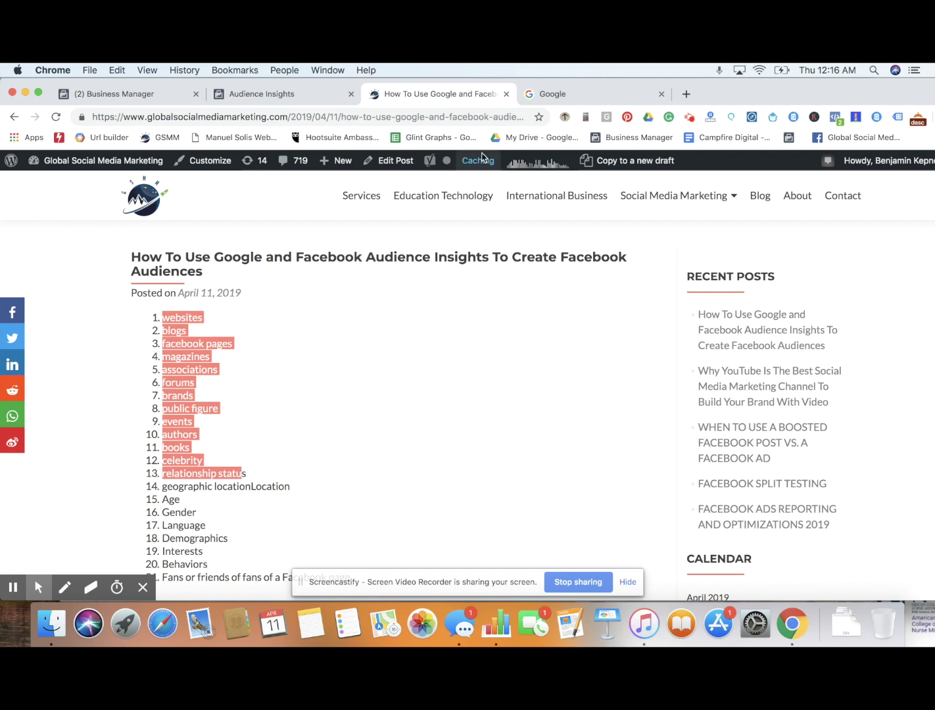
{"action": "left_click", "coordinate": [539, 94]}
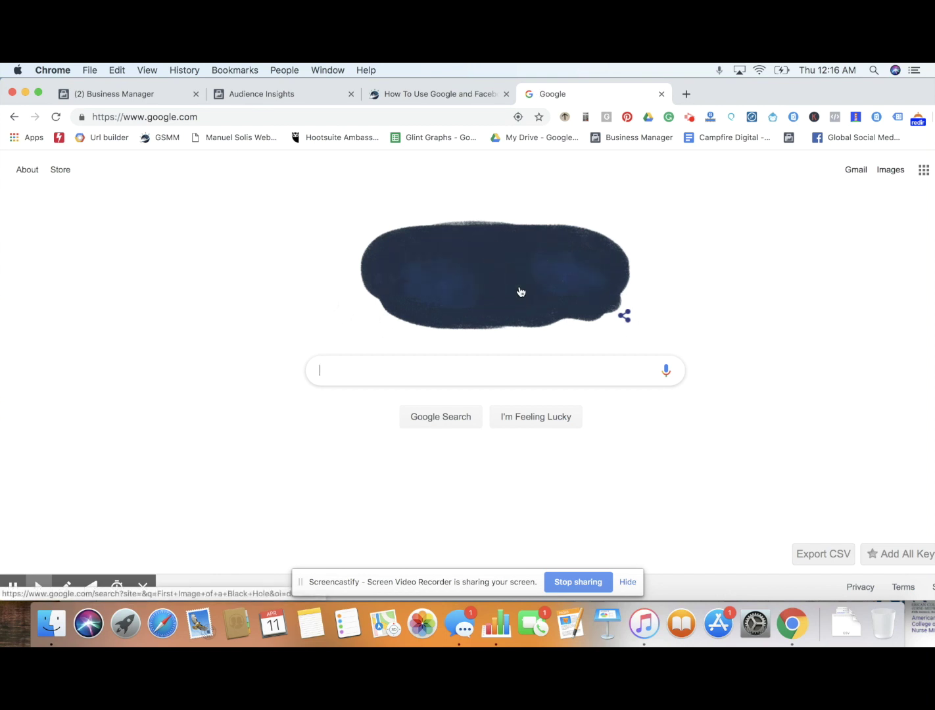
Step: Search Google for 'TOP LIFE INSURANCE WEBSITES'
{"action": "left_click", "coordinate": [400, 375]}
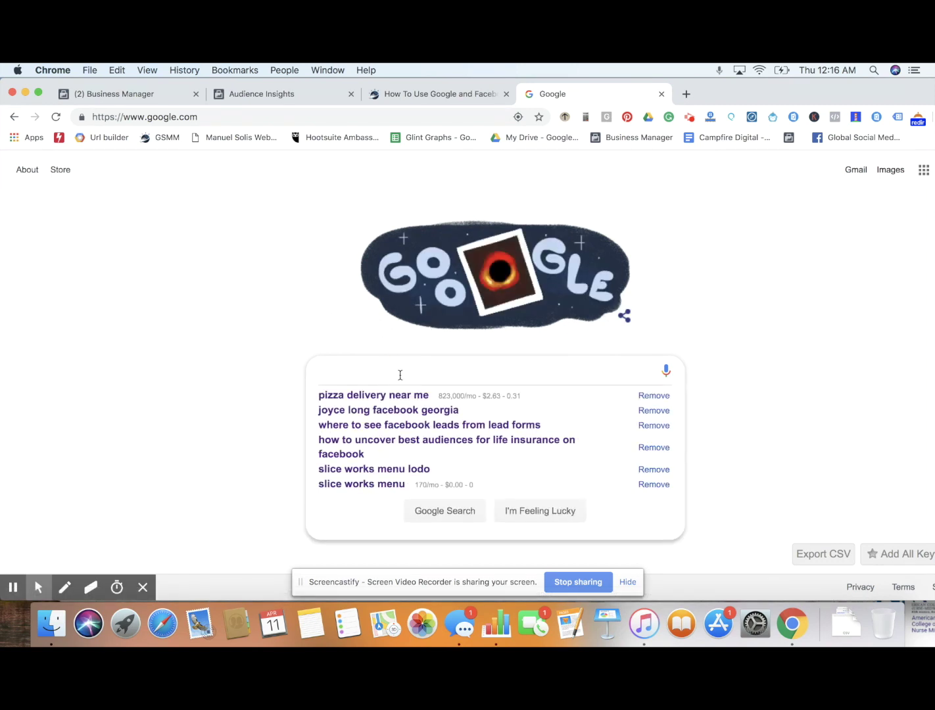
{"action": "type", "text": "TOP LIFE"}
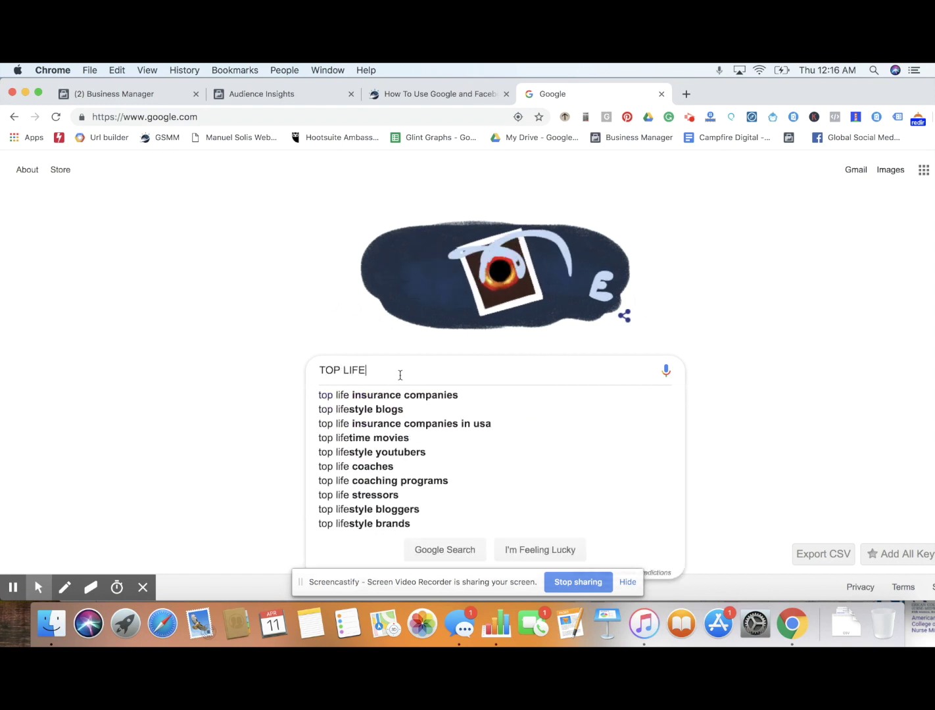
{"action": "type", "text": " INSURANCE"}
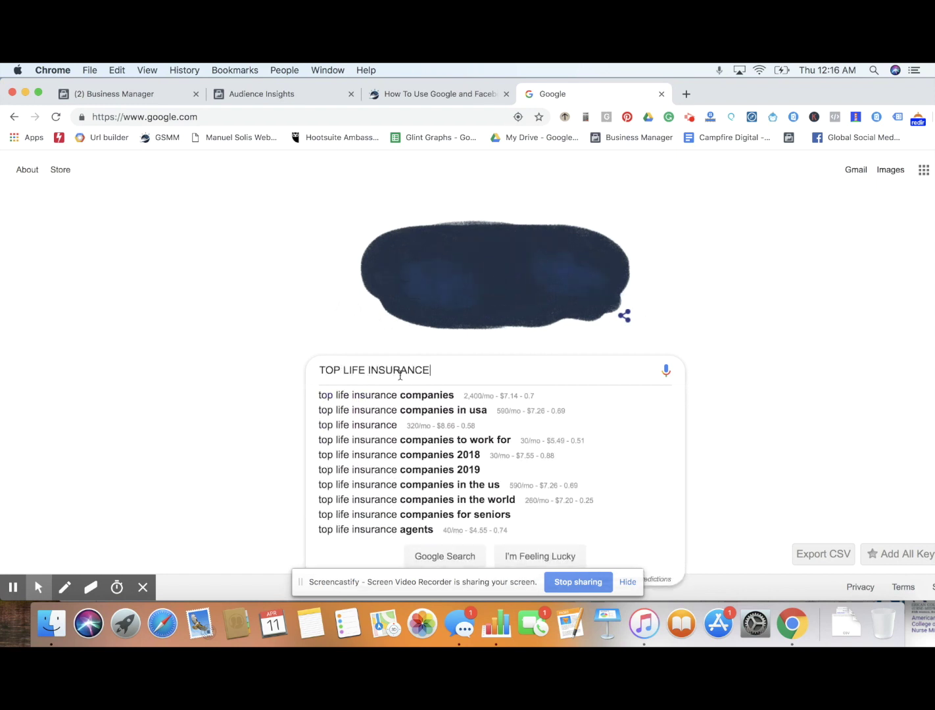
{"action": "type", "text": " W"}
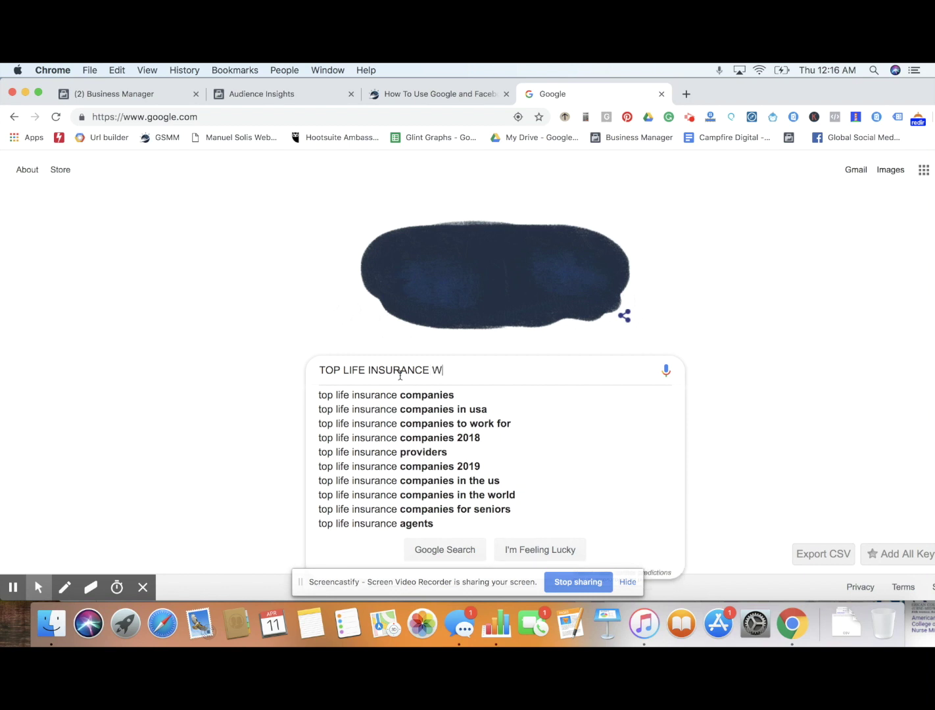
{"action": "type", "text": "EBSITES"}
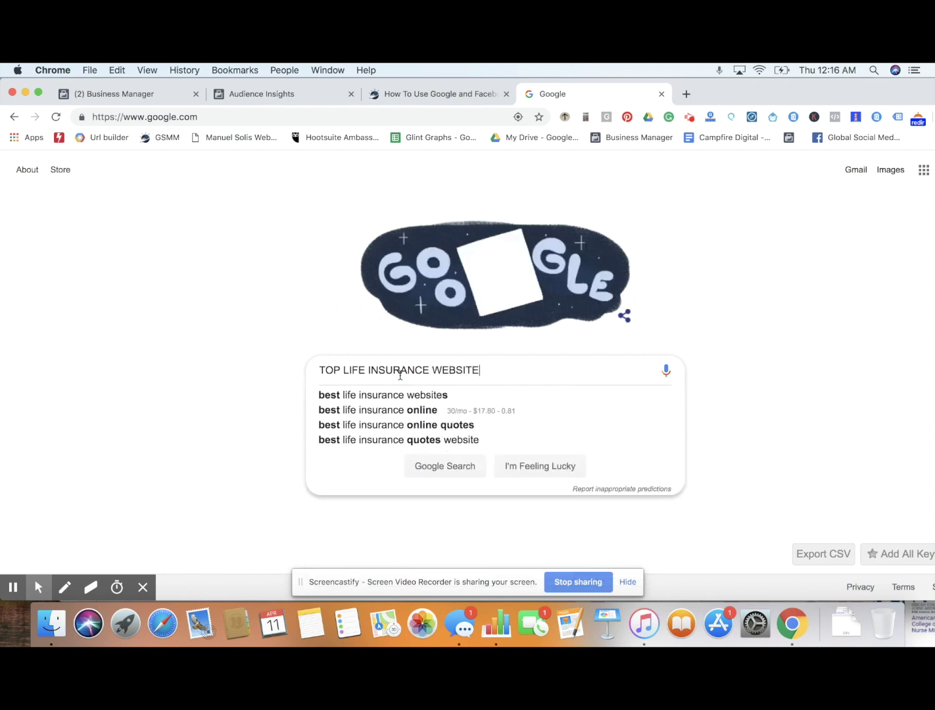
{"action": "key", "text": "Return"}
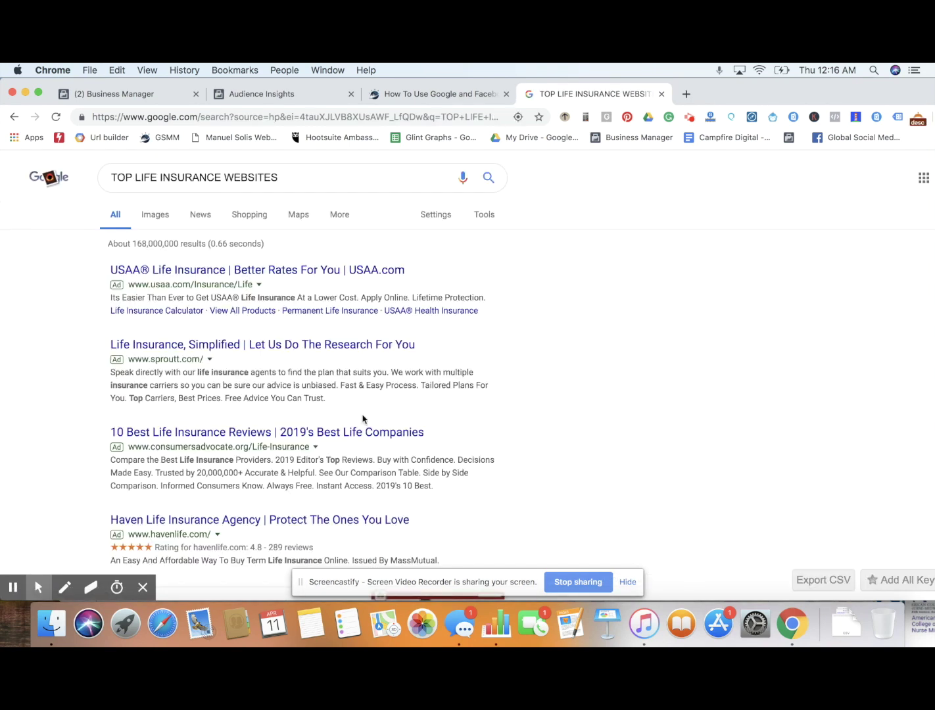
Step: Select State Farm Insurance in the featured results list and return to Audience Insights
{"action": "scroll", "coordinate": [339, 368], "scroll_direction": "down", "scroll_amount": 3}
{"action": "scroll", "coordinate": [340, 368], "scroll_direction": "down", "scroll_amount": 1}
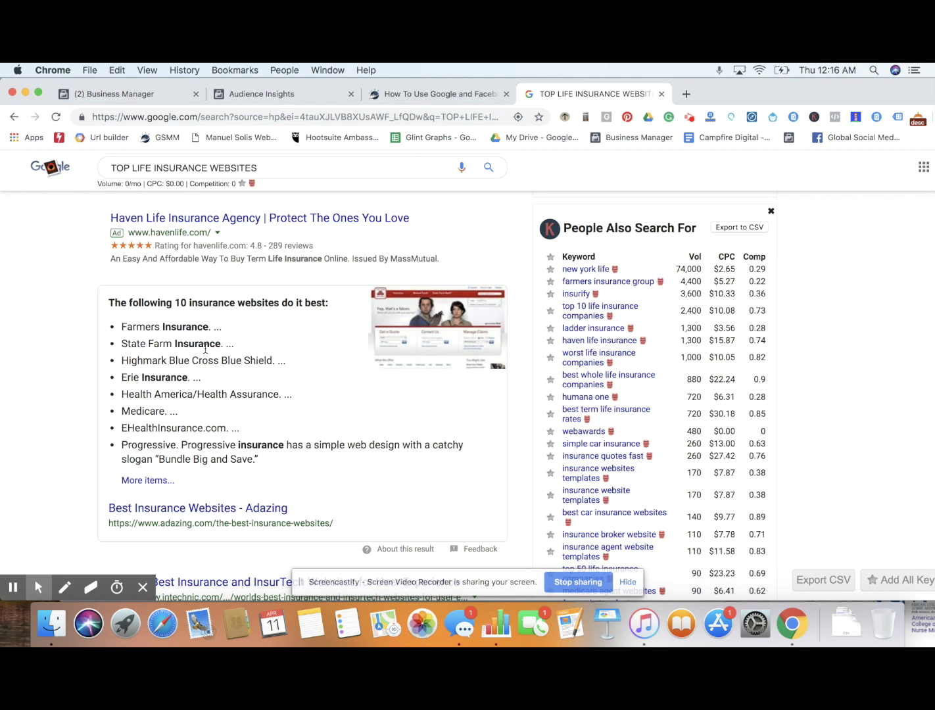
{"action": "left_click_drag", "start_coordinate": [222, 344], "coordinate": [121, 344]}
{"action": "key", "text": "super+c"}
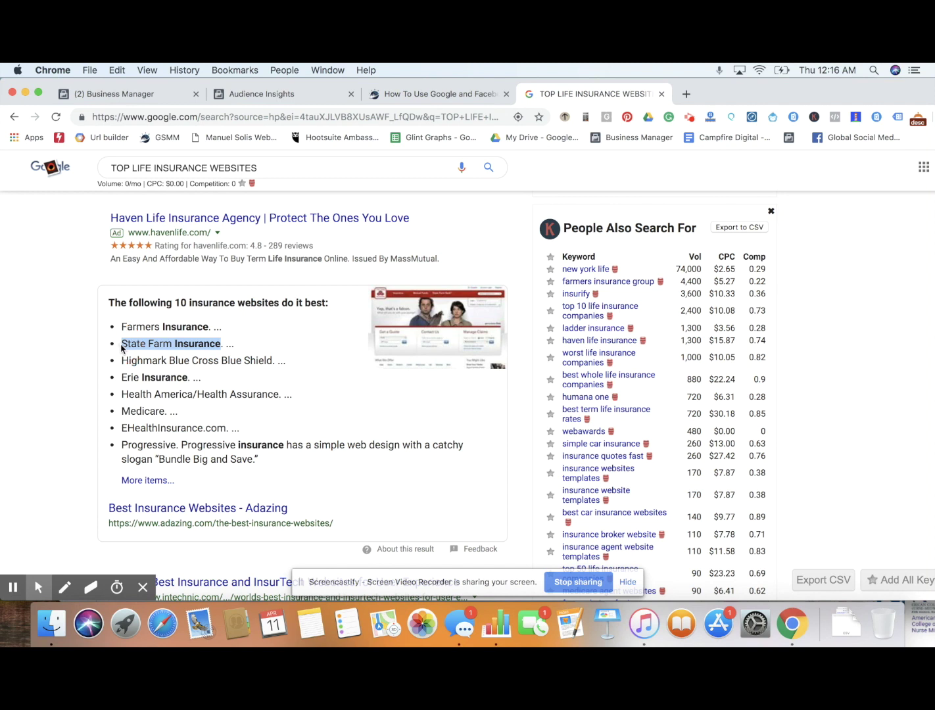
{"action": "left_click", "coordinate": [243, 98]}
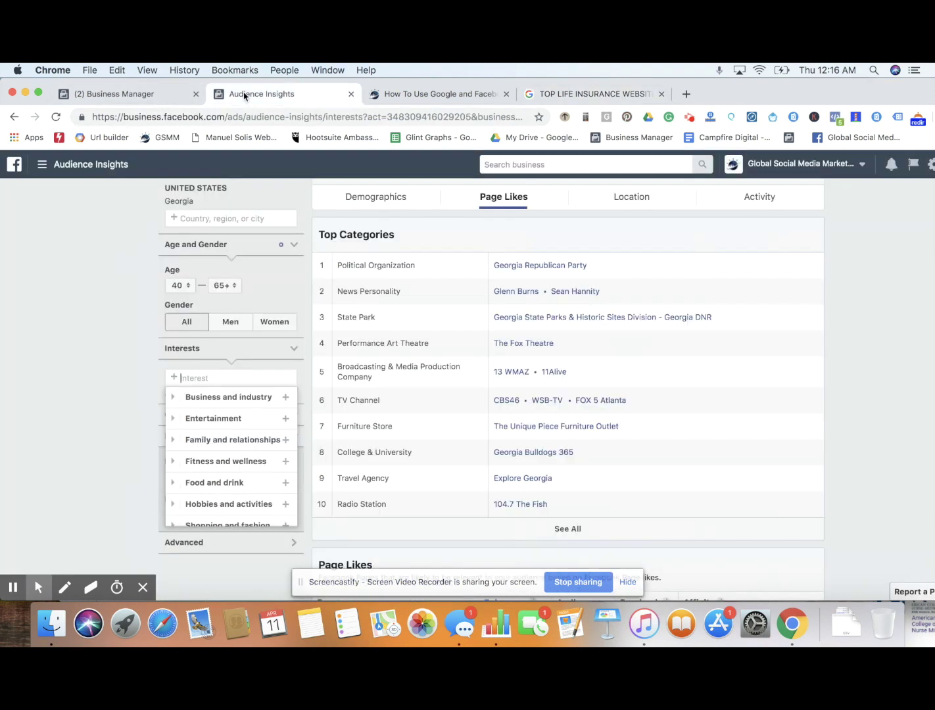
Step: Add State Farm Insurance as an interest by pasting it and picking the suggestion
{"action": "left_click", "coordinate": [219, 375]}
{"action": "key", "text": "super+v"}
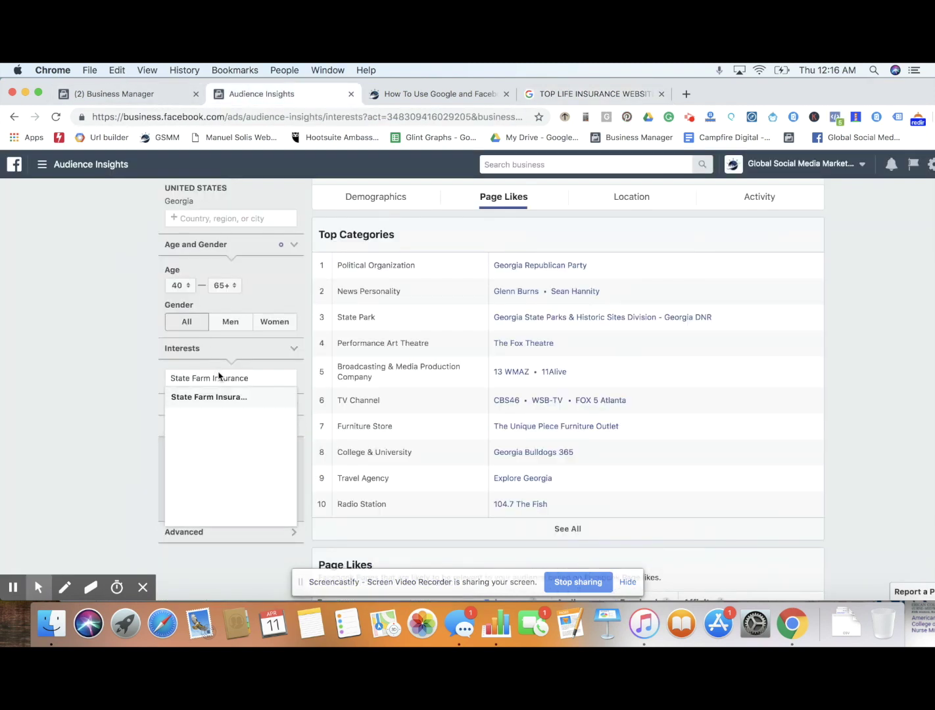
{"action": "left_click", "coordinate": [227, 396]}
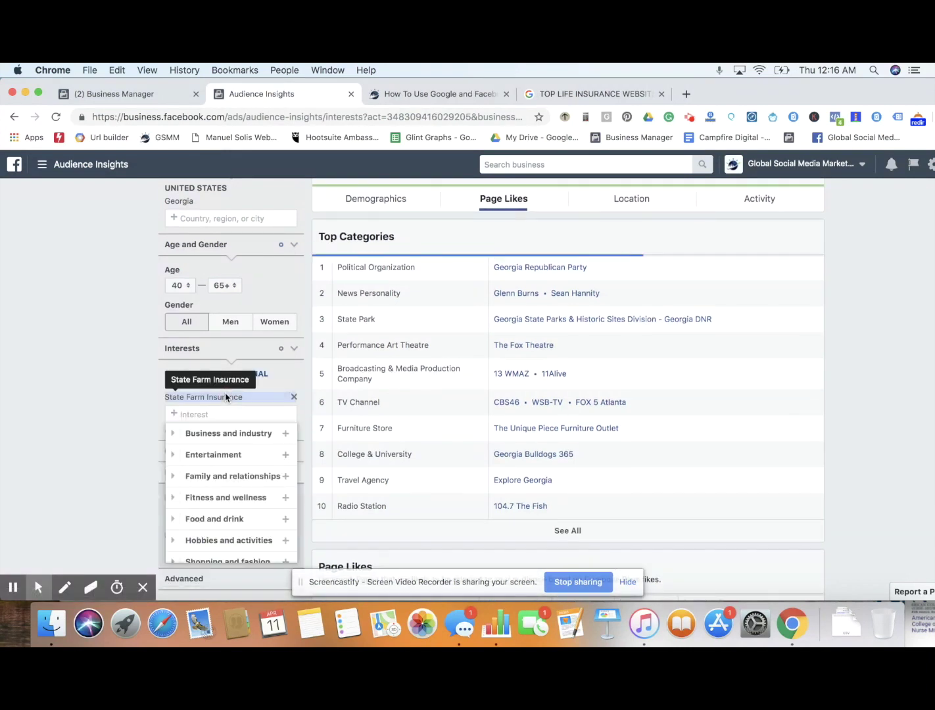
{"action": "left_click", "coordinate": [875, 330]}
Step: Check the 15K–20K audience estimate and the Top Categories and Page Likes results
{"action": "scroll", "coordinate": [494, 338], "scroll_direction": "up", "scroll_amount": 3}
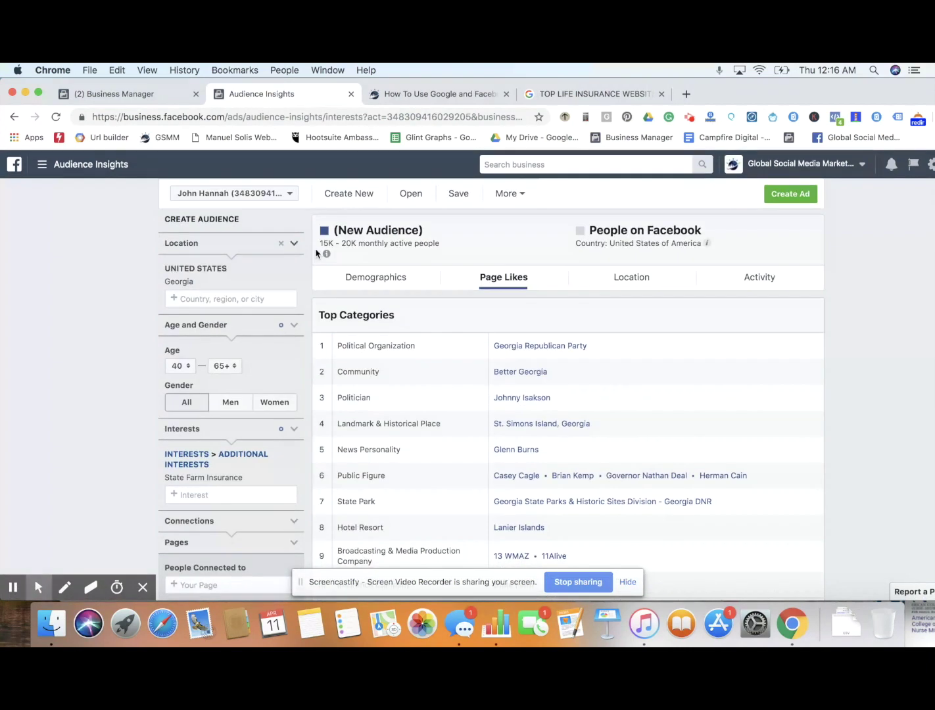
{"action": "left_click_drag", "start_coordinate": [320, 243], "coordinate": [425, 241]}
{"action": "scroll", "coordinate": [845, 345], "scroll_direction": "down", "scroll_amount": 3}
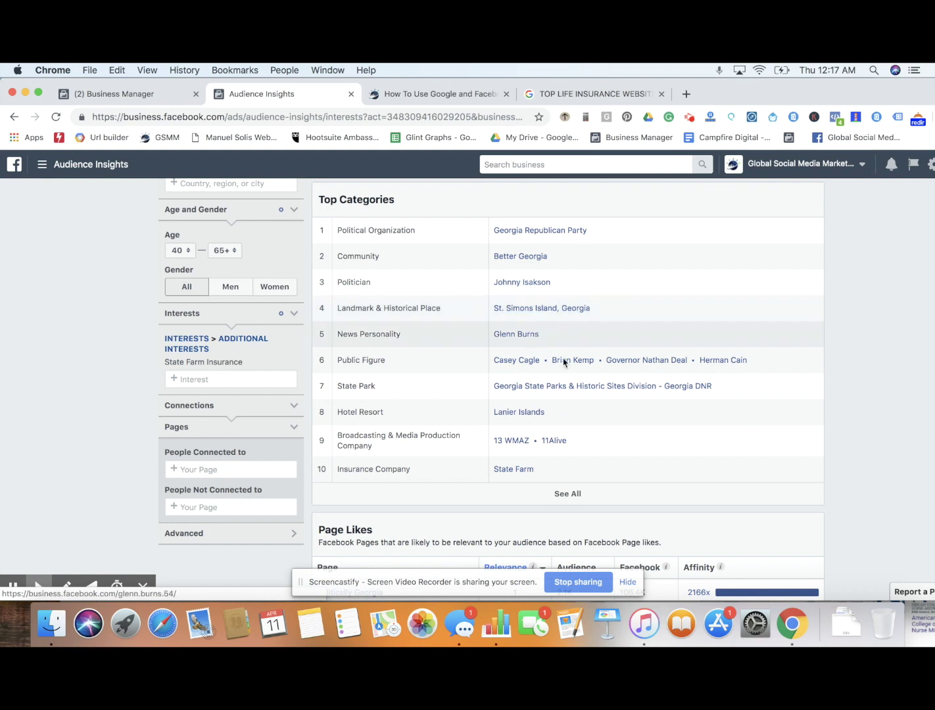
{"action": "scroll", "coordinate": [564, 361], "scroll_direction": "down", "scroll_amount": 5}
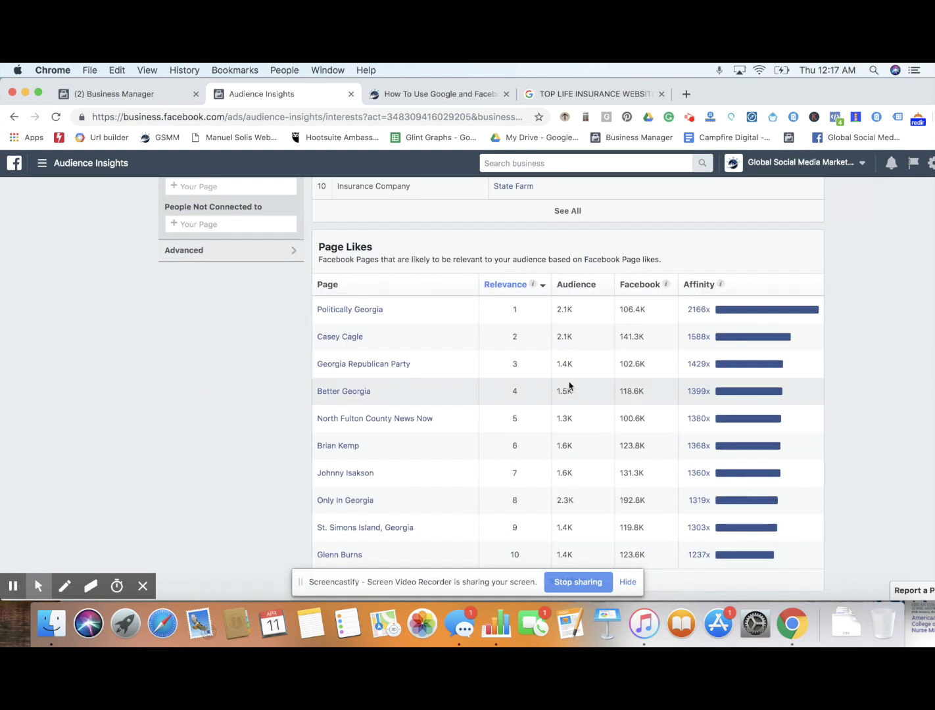
{"action": "scroll", "coordinate": [569, 386], "scroll_direction": "down", "scroll_amount": 1}
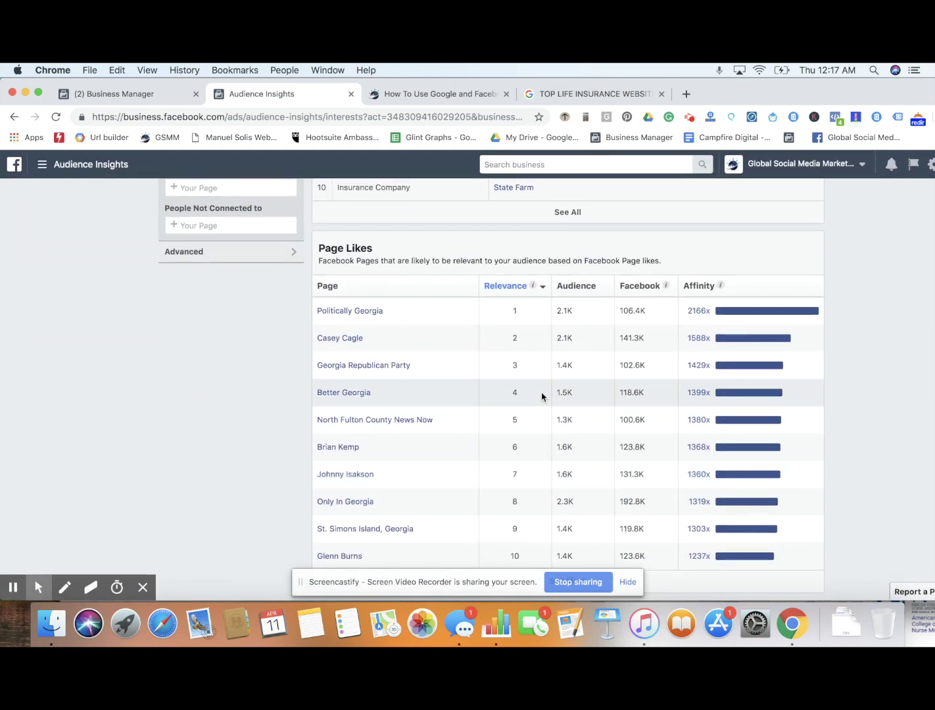
{"action": "scroll", "coordinate": [542, 395], "scroll_direction": "up", "scroll_amount": 4}
{"action": "scroll", "coordinate": [543, 394], "scroll_direction": "up", "scroll_amount": 1}
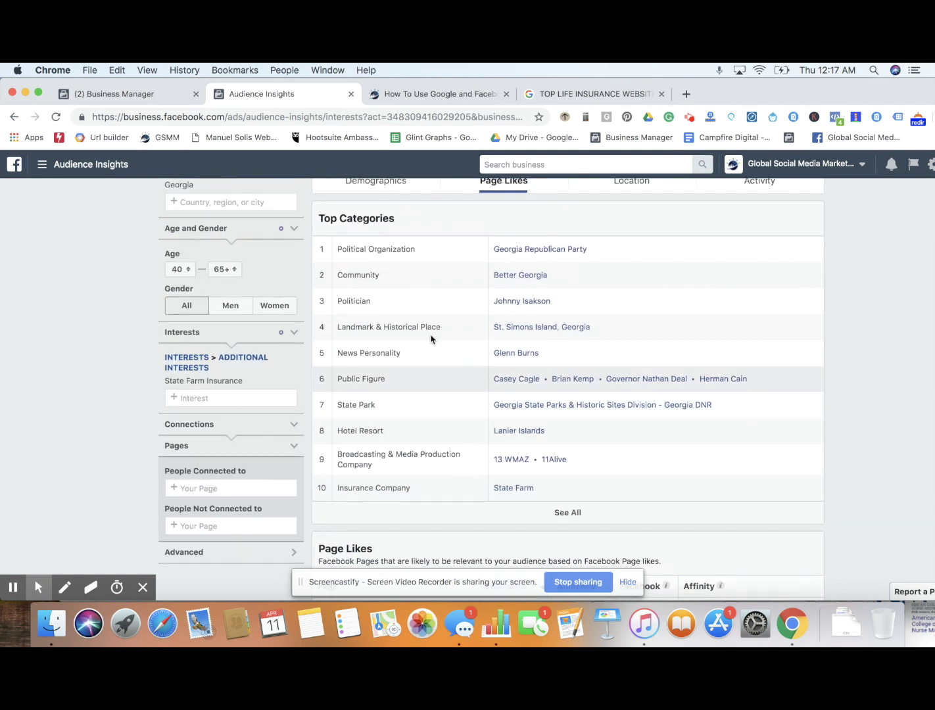
{"action": "left_click", "coordinate": [210, 397]}
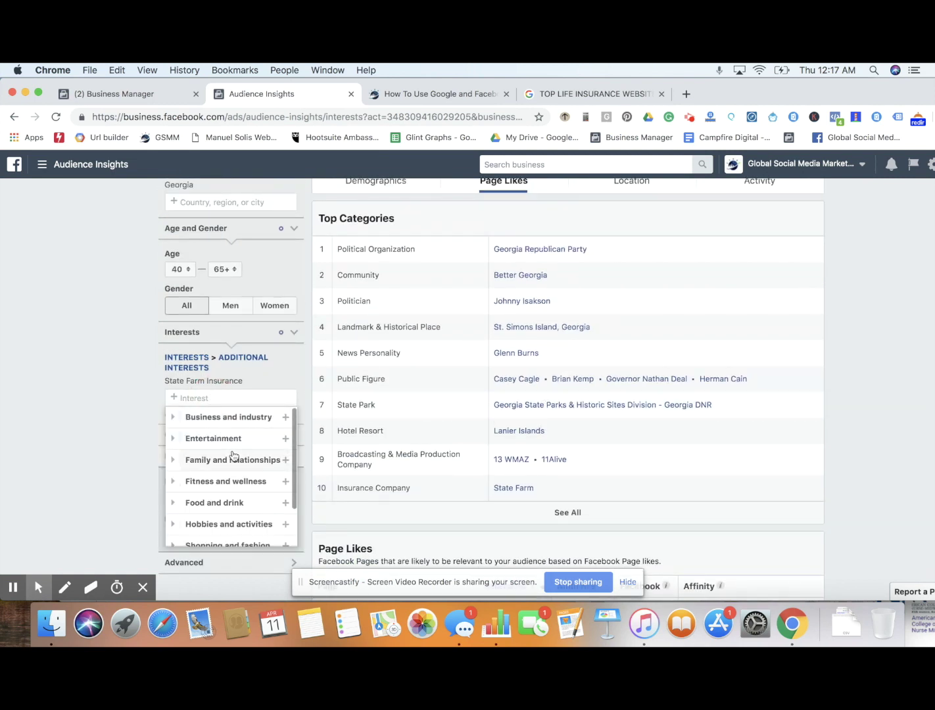
{"action": "scroll", "coordinate": [231, 453], "scroll_direction": "down", "scroll_amount": 1}
Step: Add Family and Marriage as interests from the Family and relationships category
{"action": "left_click", "coordinate": [172, 448]}
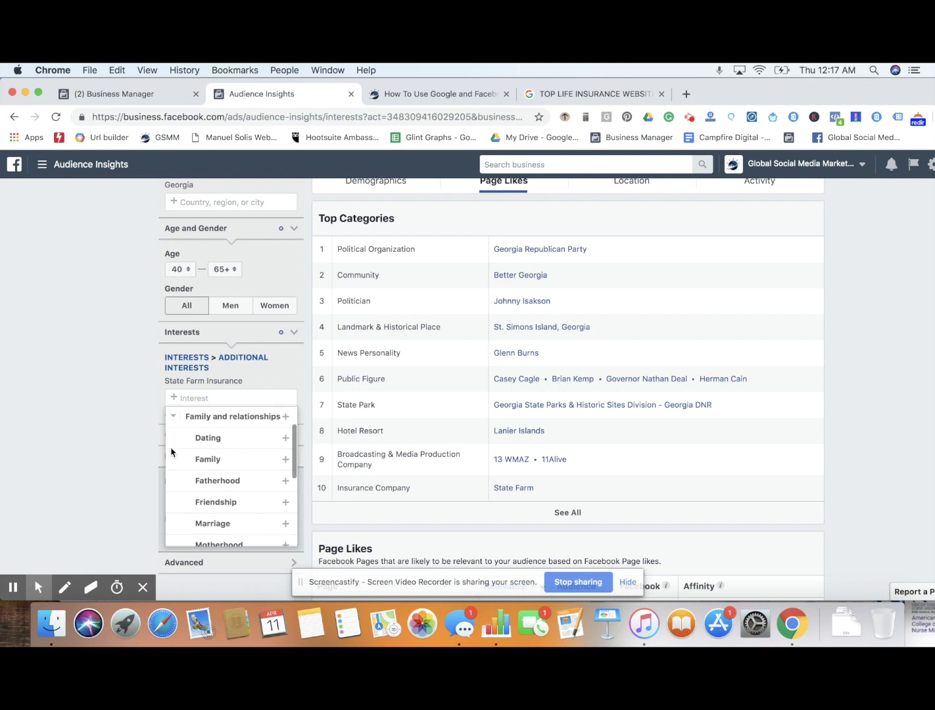
{"action": "left_click", "coordinate": [230, 459]}
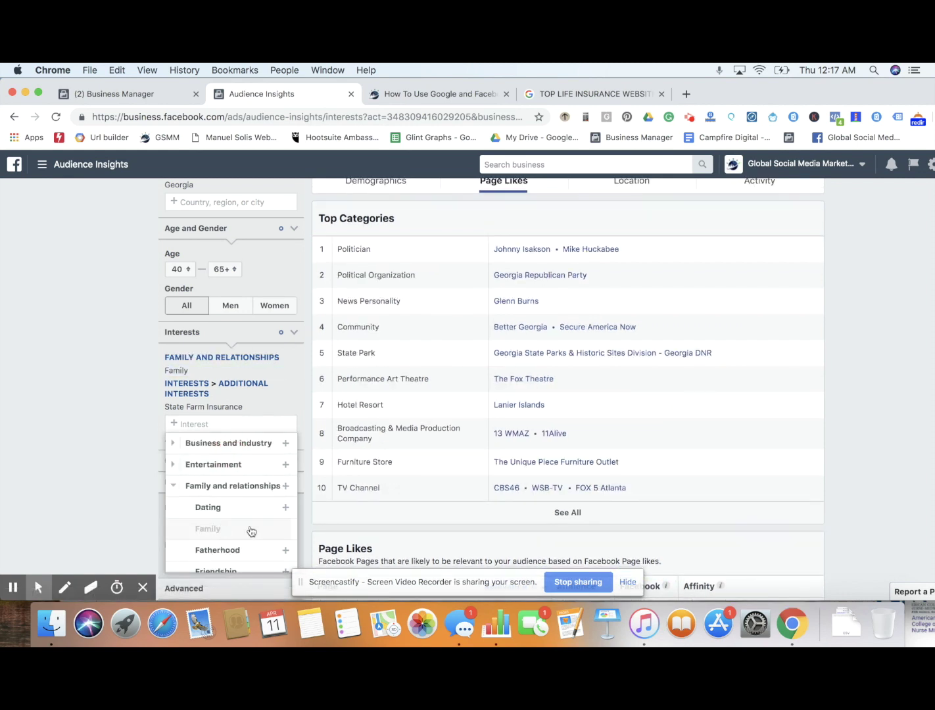
{"action": "scroll", "coordinate": [248, 530], "scroll_direction": "down", "scroll_amount": 3}
{"action": "scroll", "coordinate": [251, 530], "scroll_direction": "up", "scroll_amount": 1}
{"action": "scroll", "coordinate": [252, 503], "scroll_direction": "down", "scroll_amount": 2}
{"action": "scroll", "coordinate": [252, 502], "scroll_direction": "down", "scroll_amount": 1}
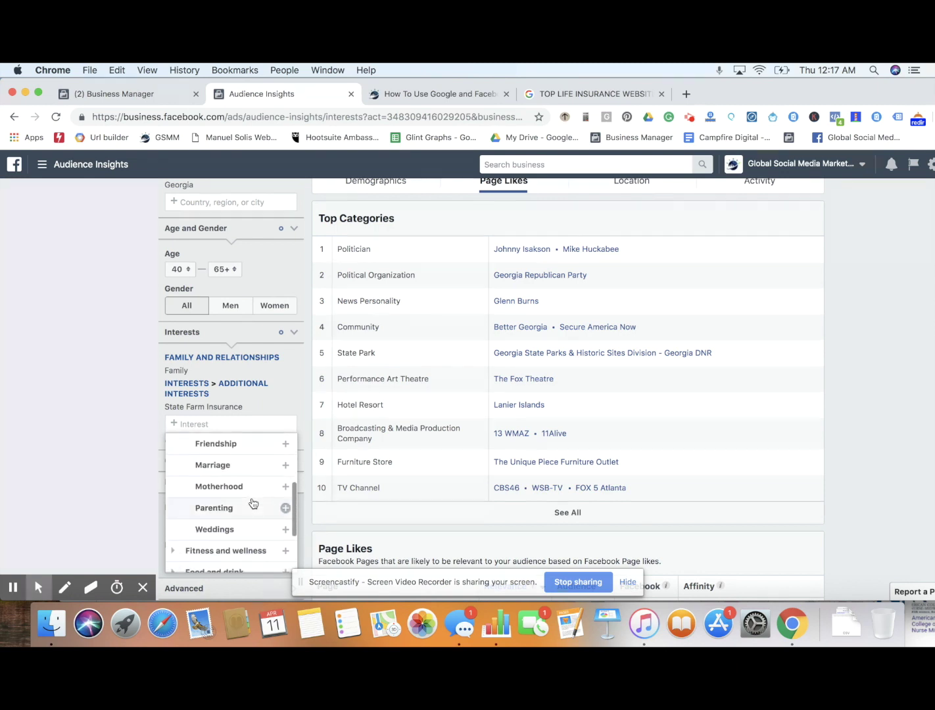
{"action": "left_click", "coordinate": [256, 464]}
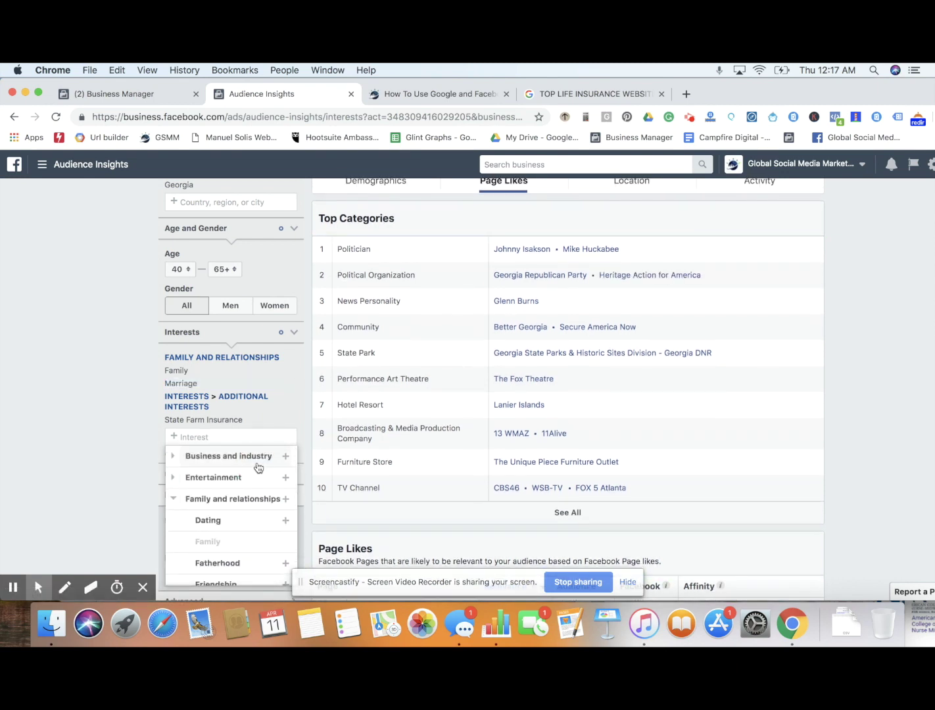
{"action": "left_click", "coordinate": [77, 482]}
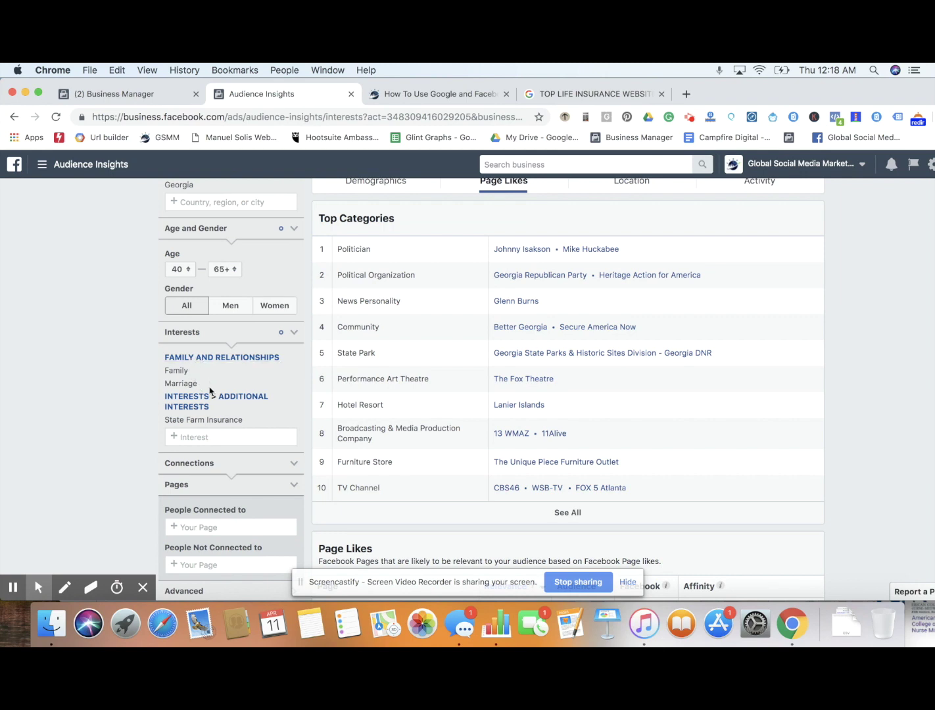
Step: Search for 'PARENT' and add Parent as an interest
{"action": "left_click", "coordinate": [208, 436]}
{"action": "type", "text": "PARENT"}
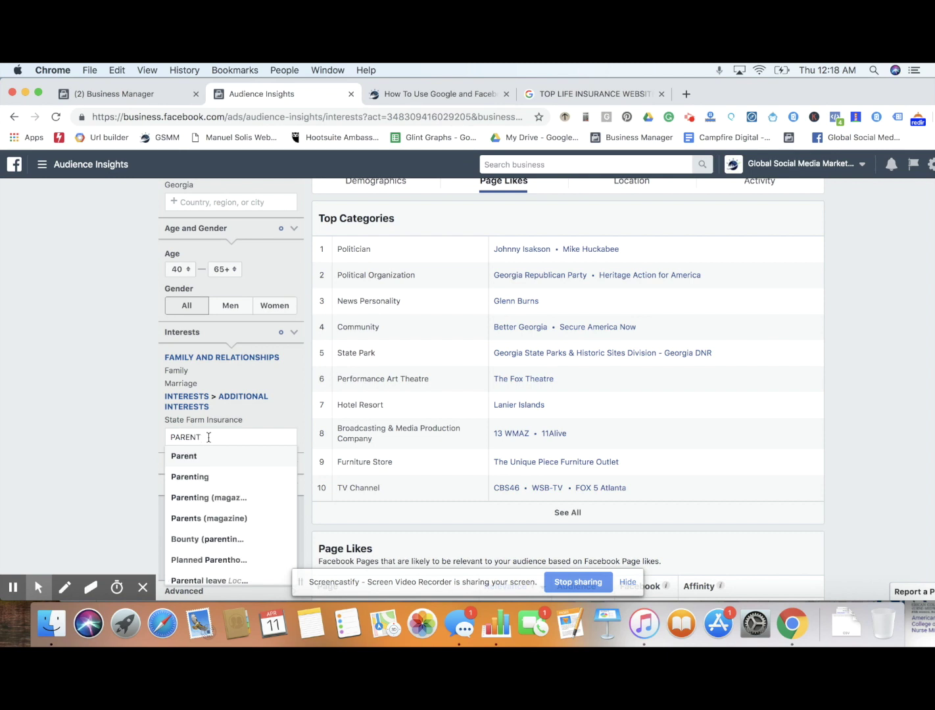
{"action": "left_click", "coordinate": [208, 456]}
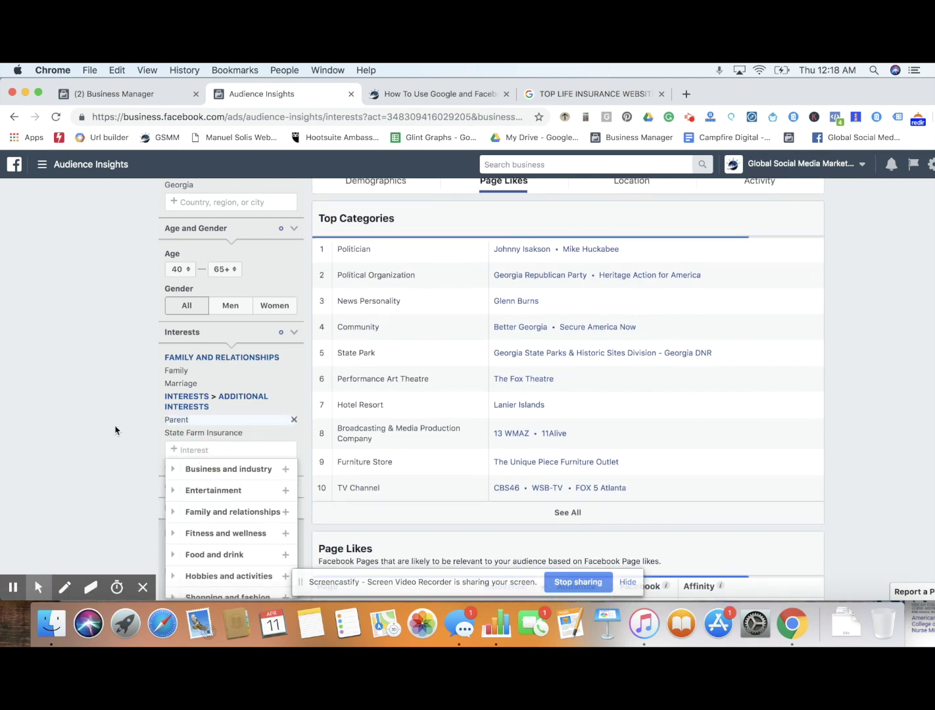
Step: Close the interest list and scan Page Likes, now led by Casey Cagle at 636x affinity
{"action": "left_click", "coordinate": [115, 431]}
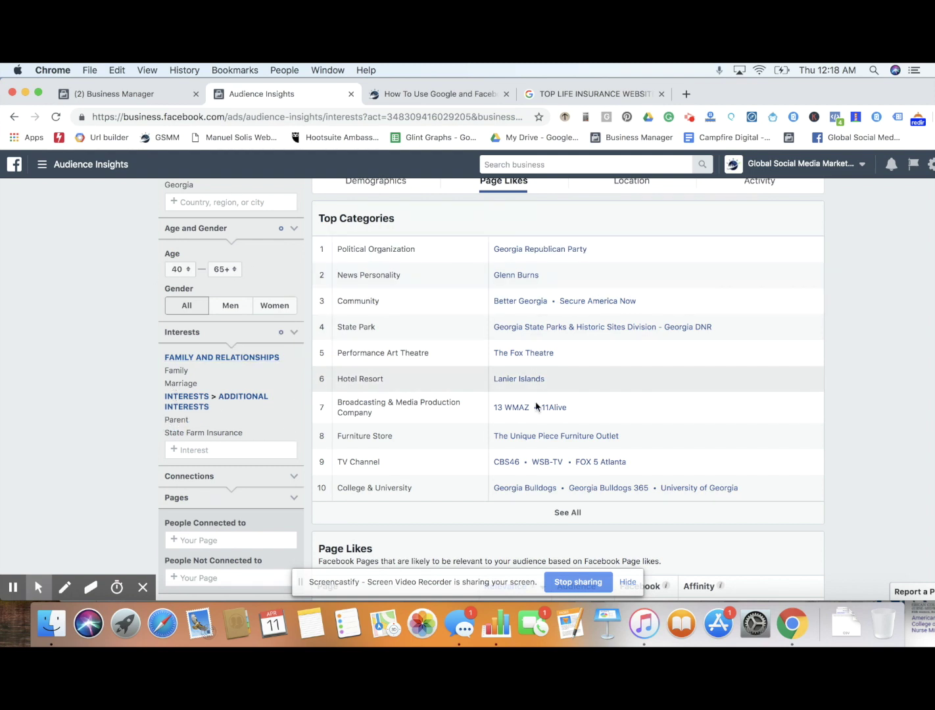
{"action": "scroll", "coordinate": [541, 318], "scroll_direction": "down", "scroll_amount": 1}
{"action": "scroll", "coordinate": [541, 318], "scroll_direction": "down", "scroll_amount": 10}
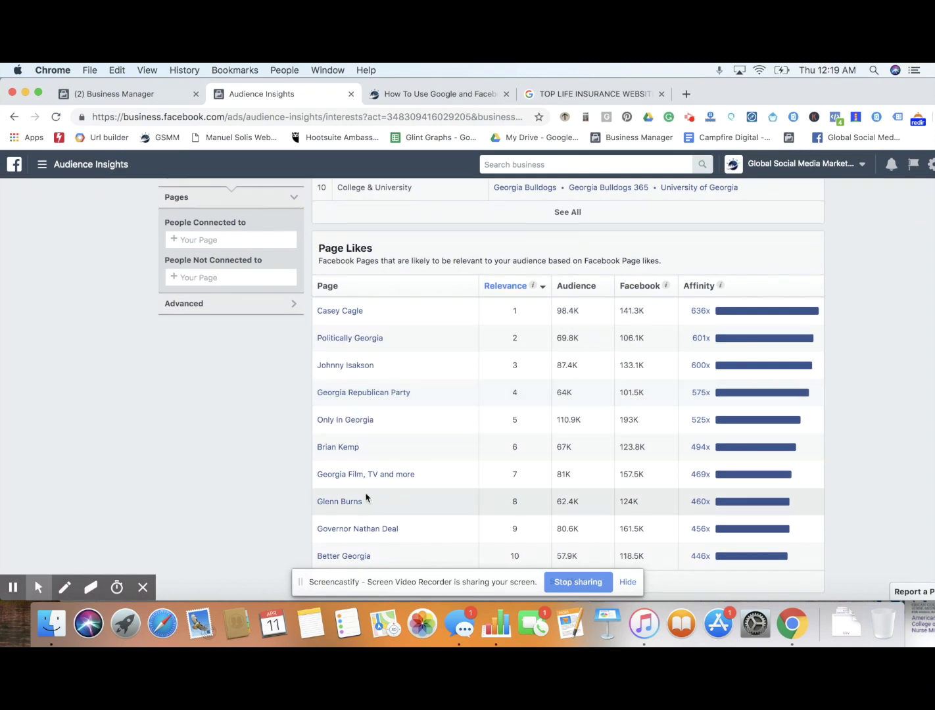
{"action": "mouse_move", "coordinate": [347, 508]}
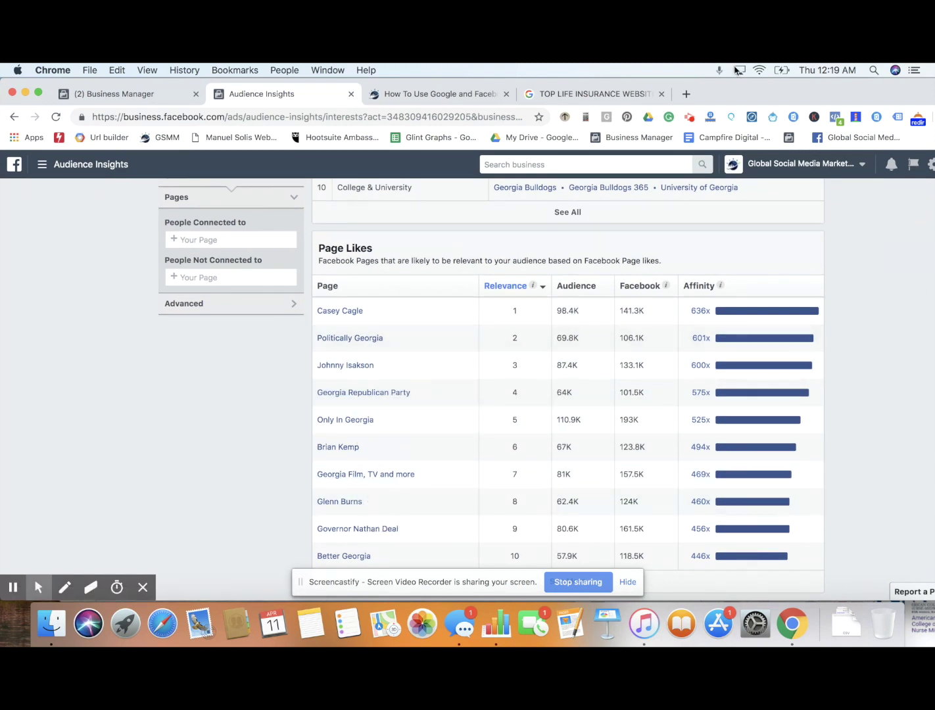
Step: Go to YouTube using the 'YOU' address bar suggestion
{"action": "left_click", "coordinate": [666, 99]}
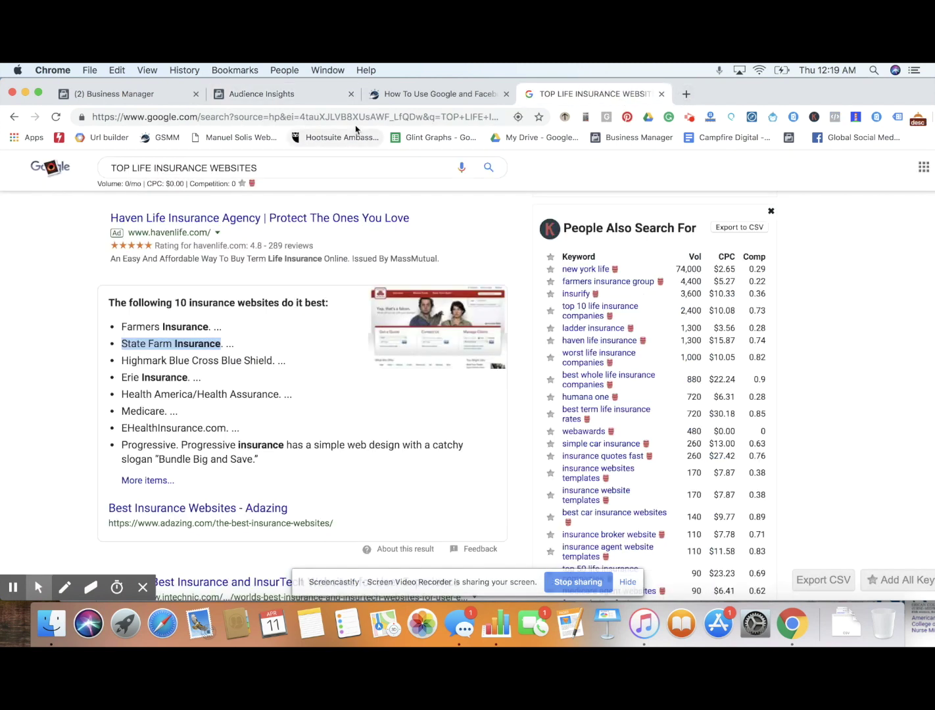
{"action": "left_click", "coordinate": [314, 117]}
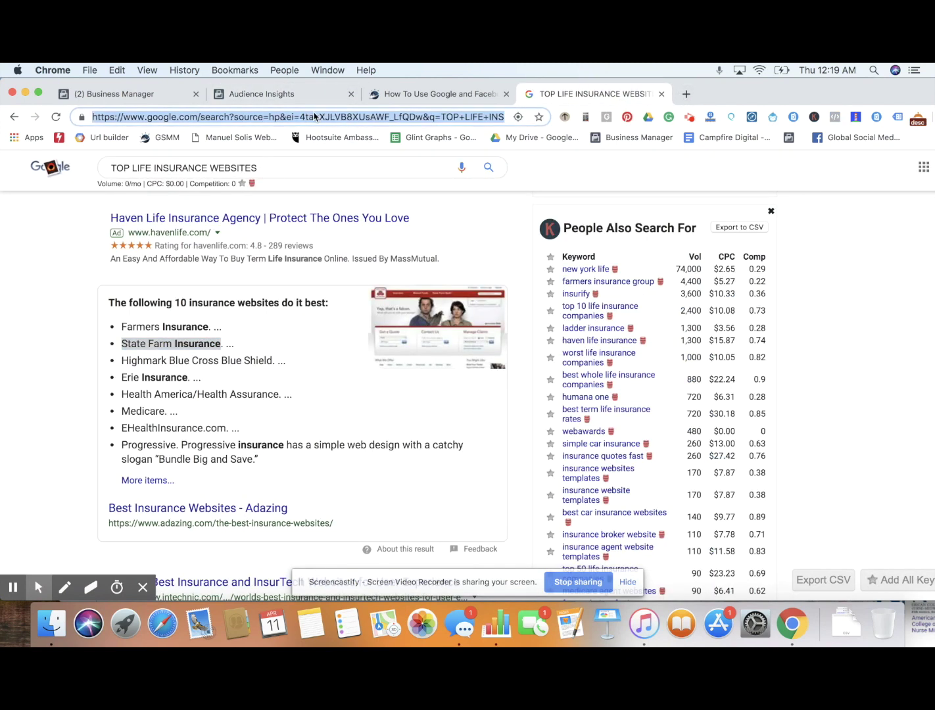
{"action": "type", "text": "YOU"}
{"action": "key", "text": "Return"}
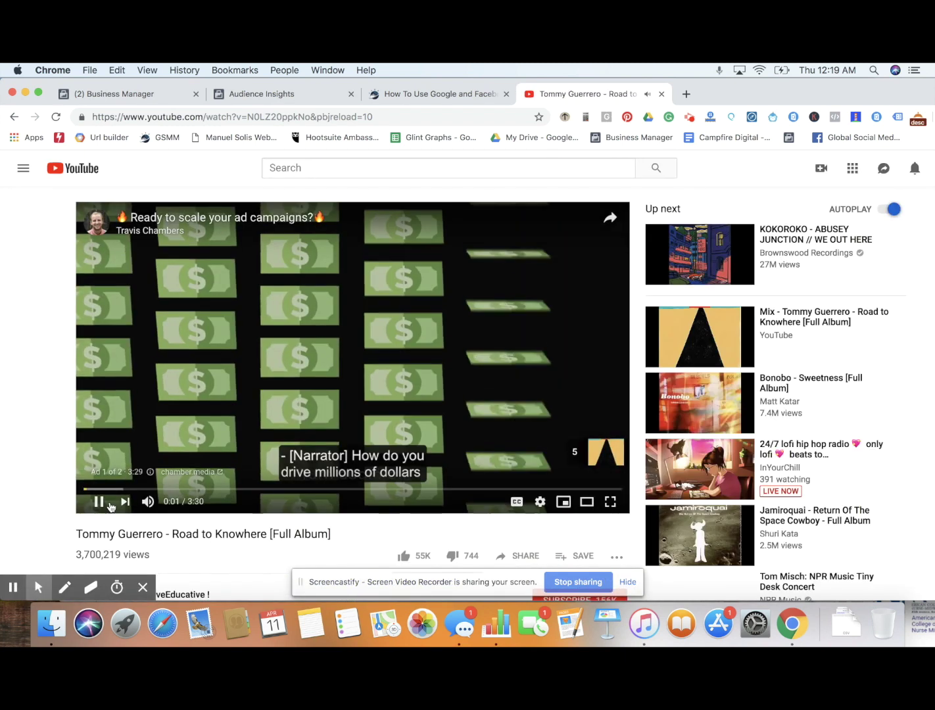
Step: Pause the video ad and search YouTube for 'glenn burns'
{"action": "left_click", "coordinate": [99, 501]}
{"action": "left_click", "coordinate": [346, 170]}
{"action": "type", "text": "GLEN BURNS"}
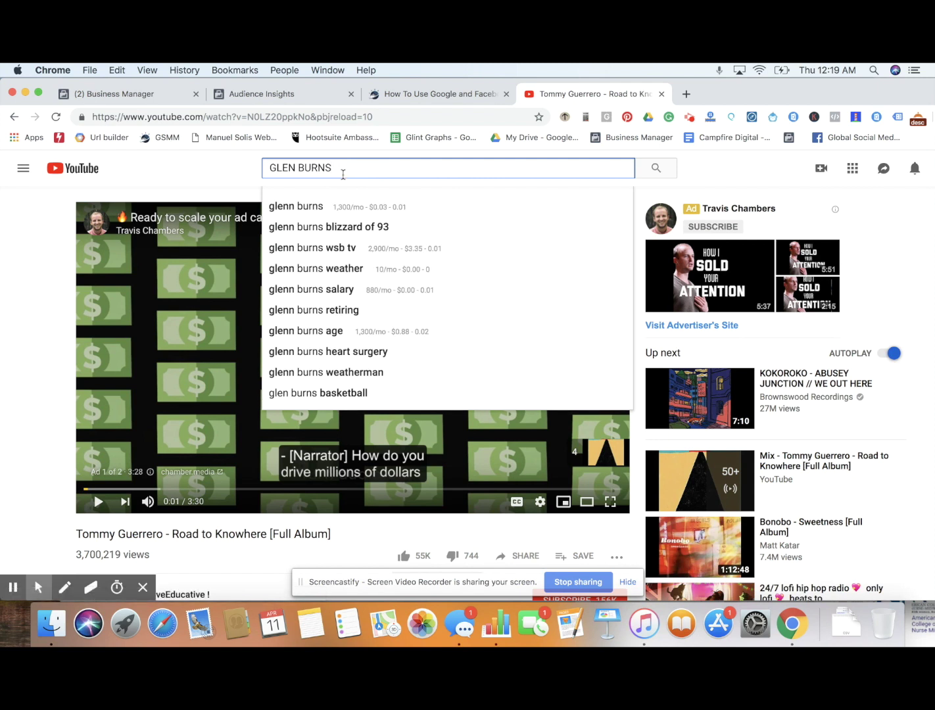
{"action": "left_click", "coordinate": [284, 207]}
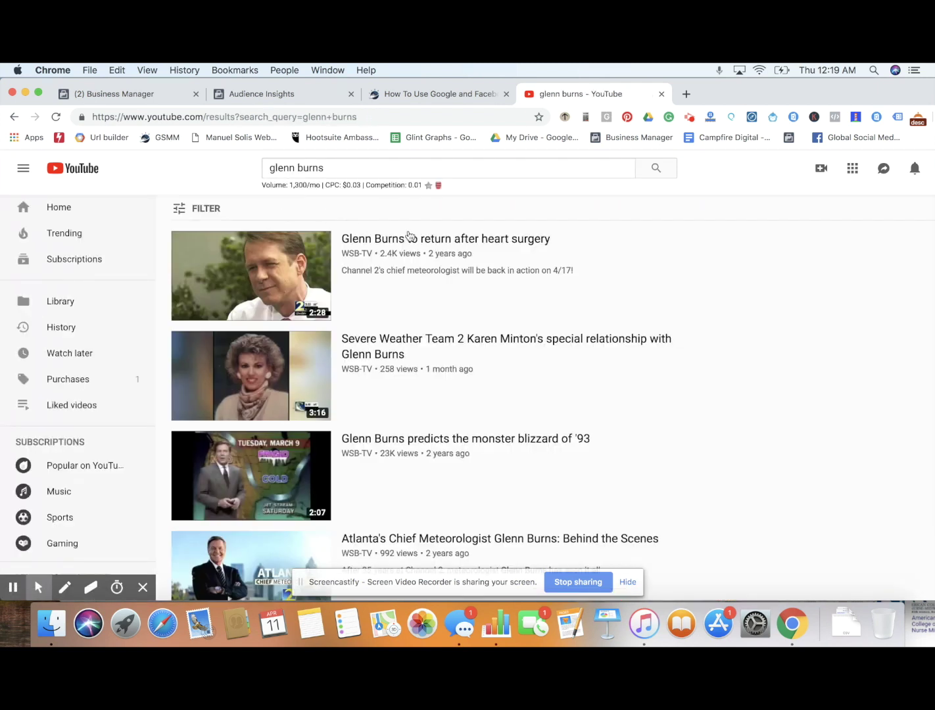
Step: Browse the WSB-TV glenn burns results, then return to the blog article
{"action": "scroll", "coordinate": [502, 285], "scroll_direction": "down", "scroll_amount": 1}
{"action": "scroll", "coordinate": [389, 264], "scroll_direction": "up", "scroll_amount": 1}
{"action": "scroll", "coordinate": [520, 320], "scroll_direction": "down", "scroll_amount": 4}
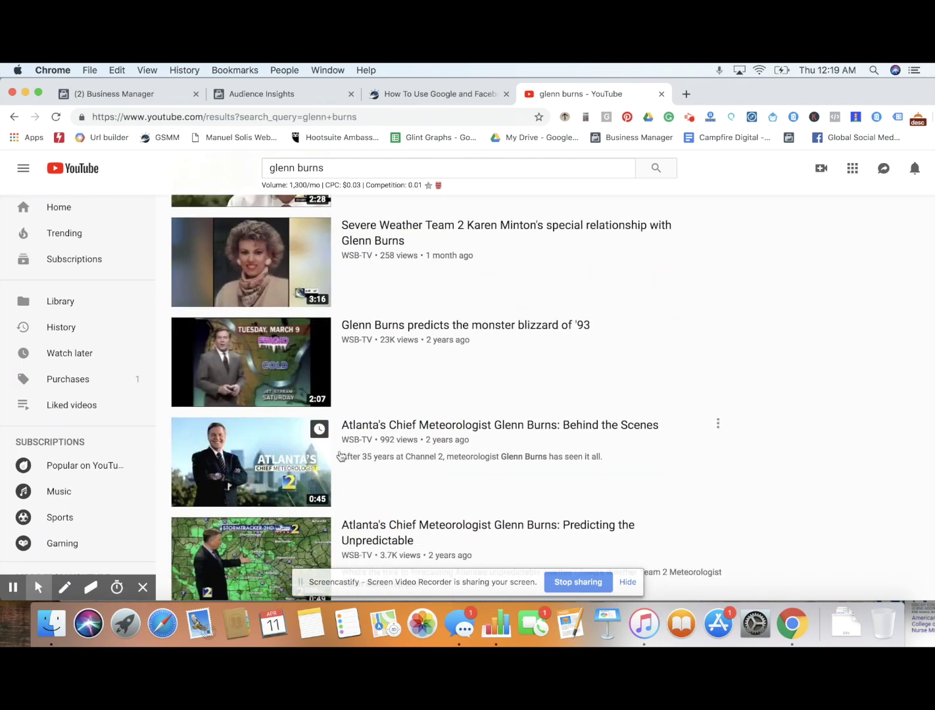
{"action": "scroll", "coordinate": [506, 349], "scroll_direction": "up", "scroll_amount": 4}
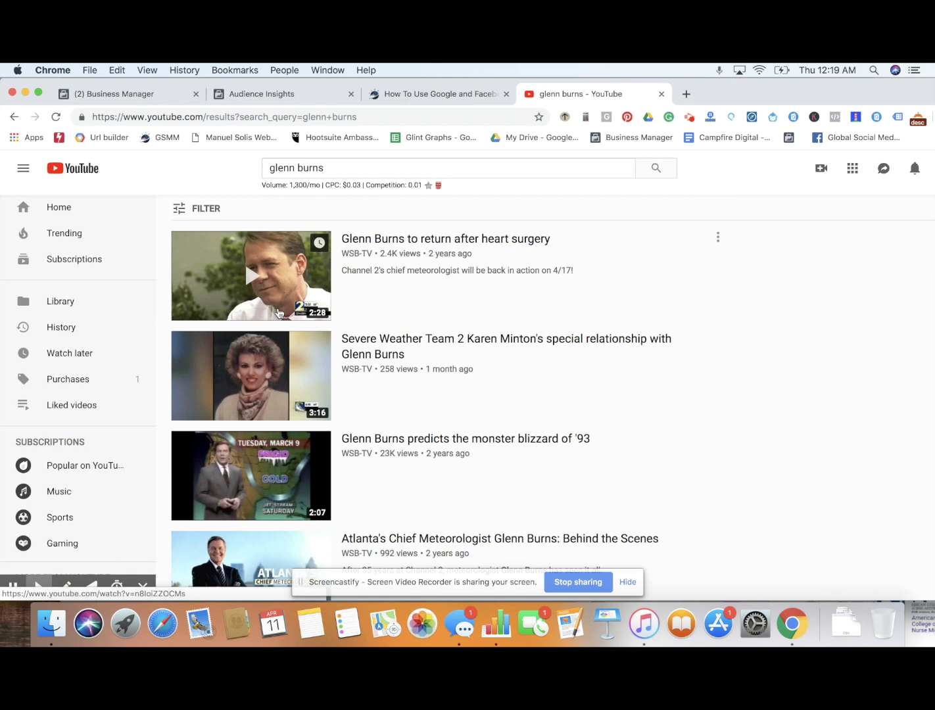
{"action": "mouse_move", "coordinate": [358, 371]}
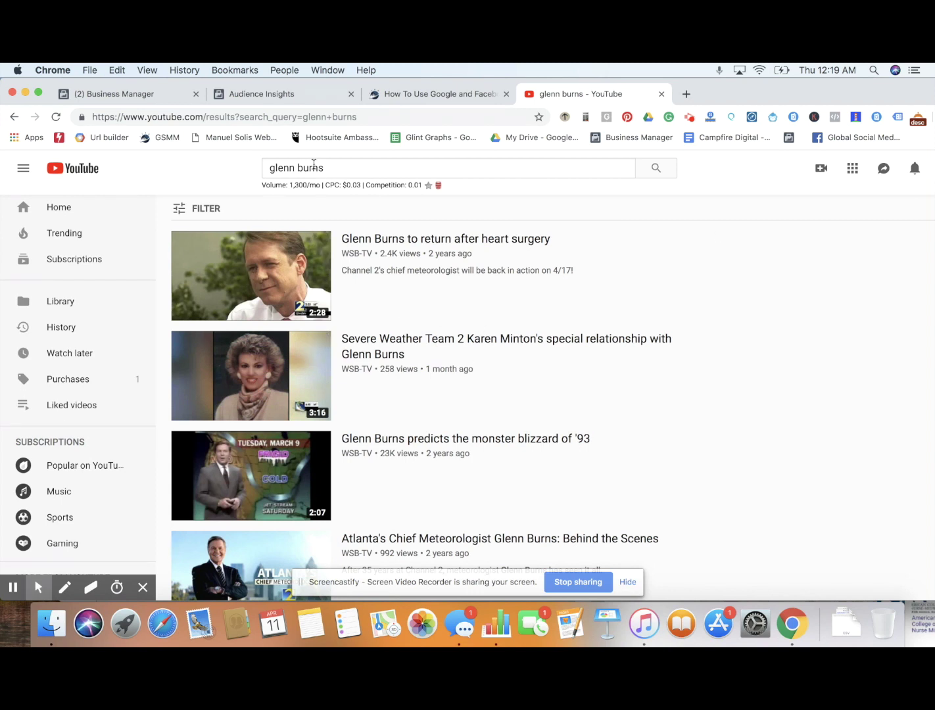
{"action": "mouse_move", "coordinate": [299, 260]}
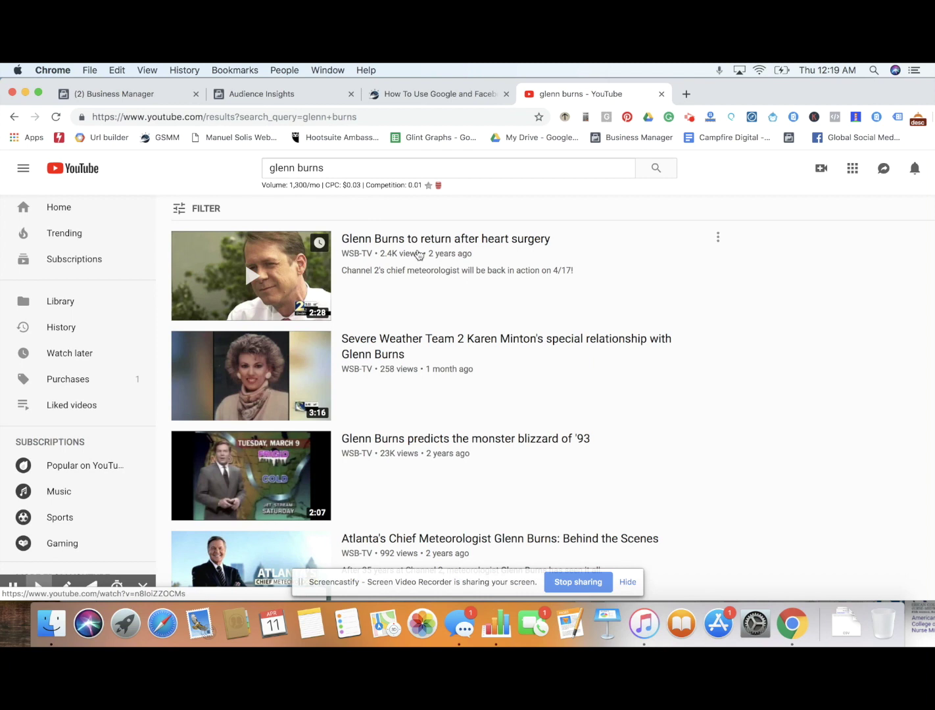
{"action": "left_click", "coordinate": [415, 96]}
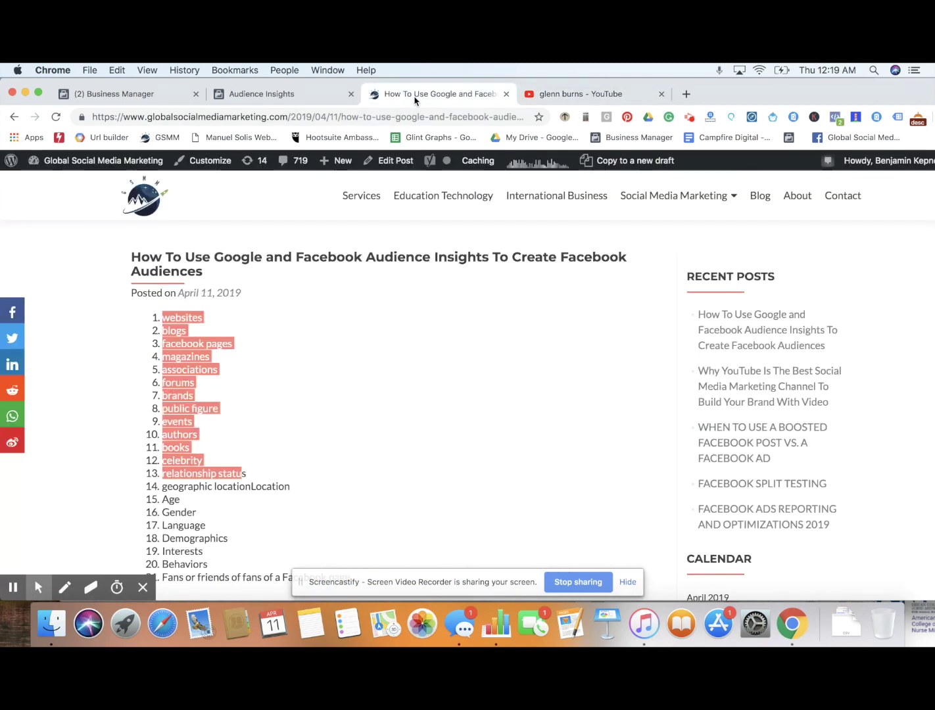
Step: Open Casey Cagle's Facebook page from Page Likes in a new tab and return to the report
{"action": "left_click", "coordinate": [291, 99]}
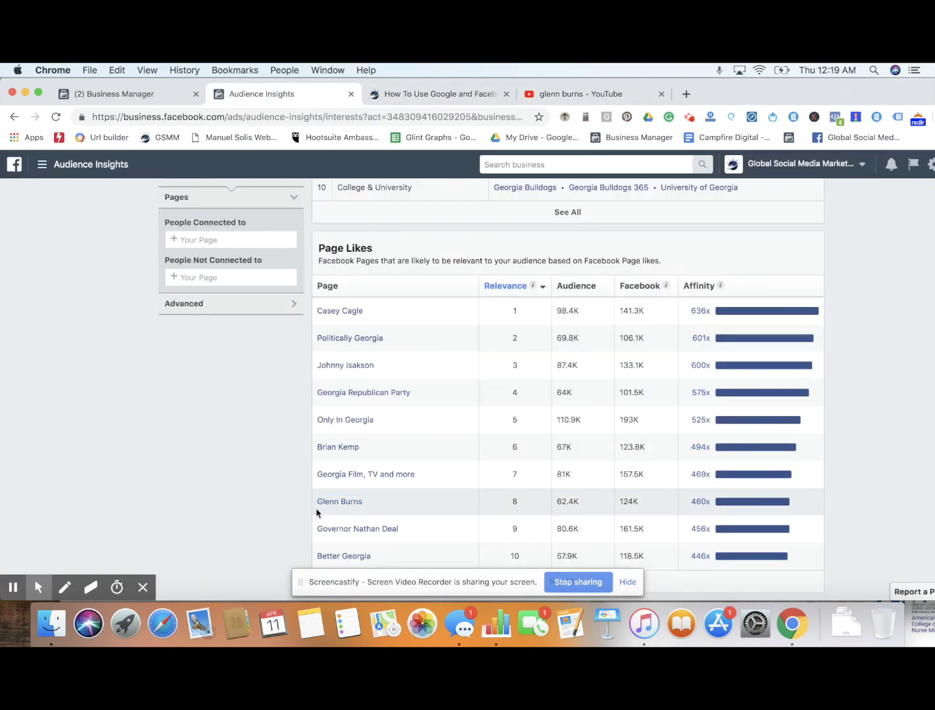
{"action": "mouse_move", "coordinate": [325, 508]}
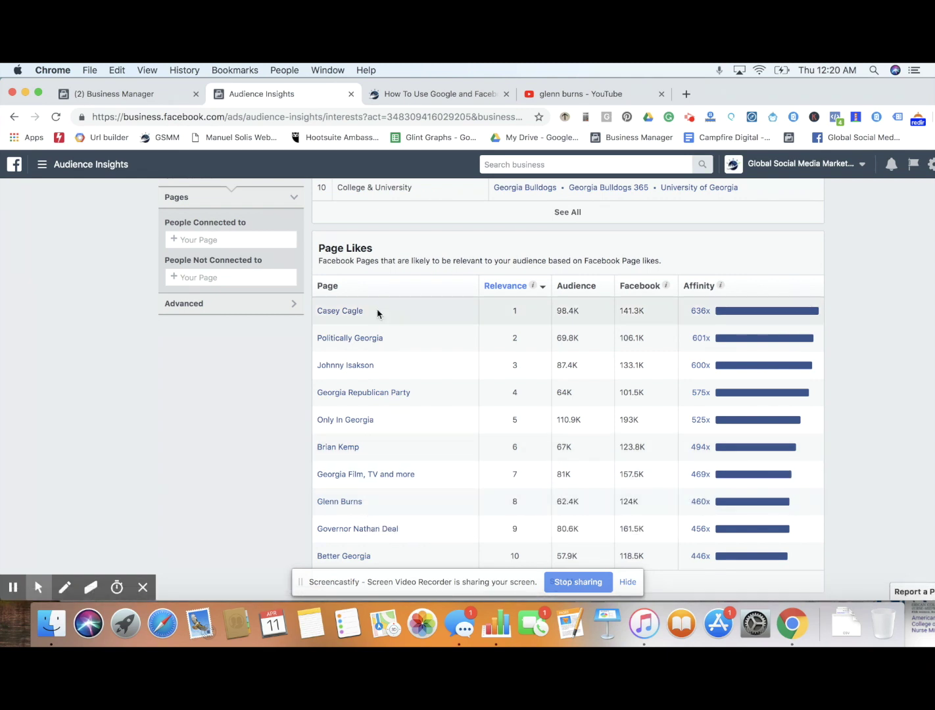
{"action": "left_click", "coordinate": [341, 311]}
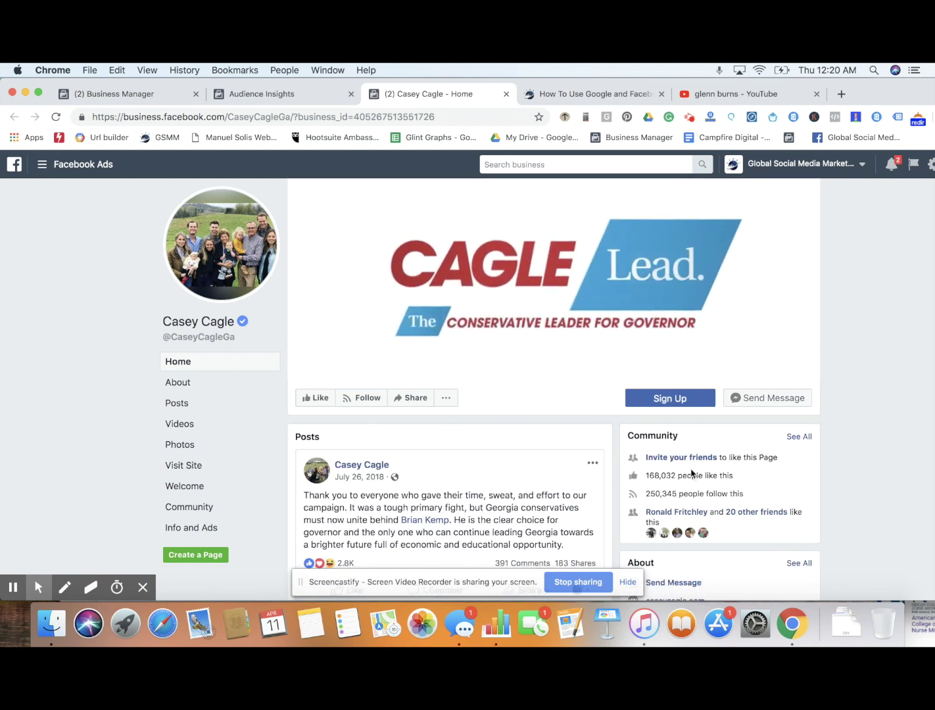
{"action": "mouse_move", "coordinate": [490, 340]}
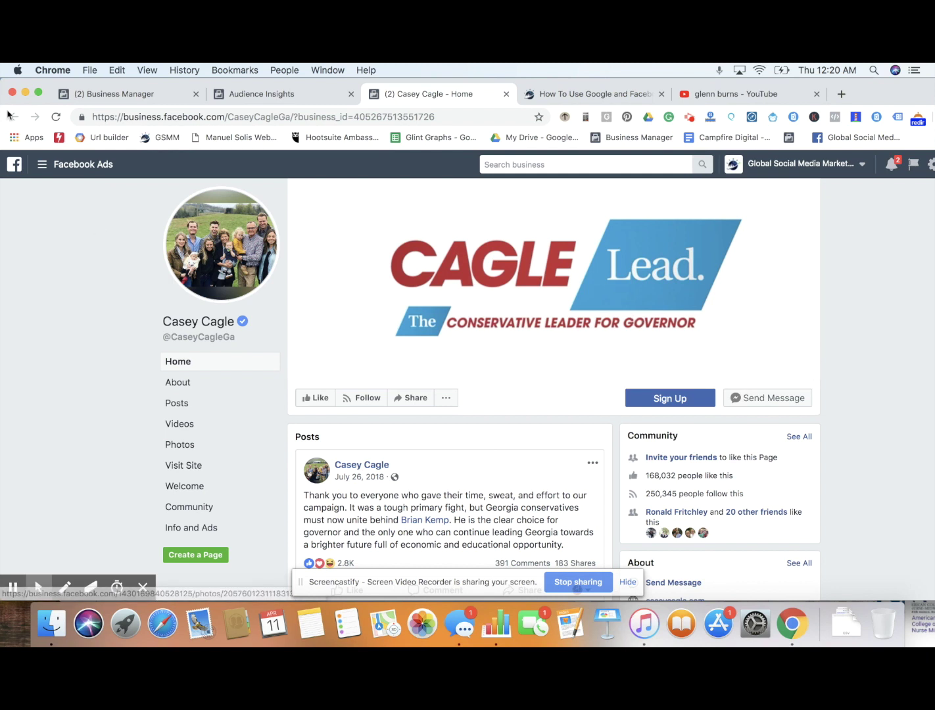
{"action": "left_click", "coordinate": [242, 97]}
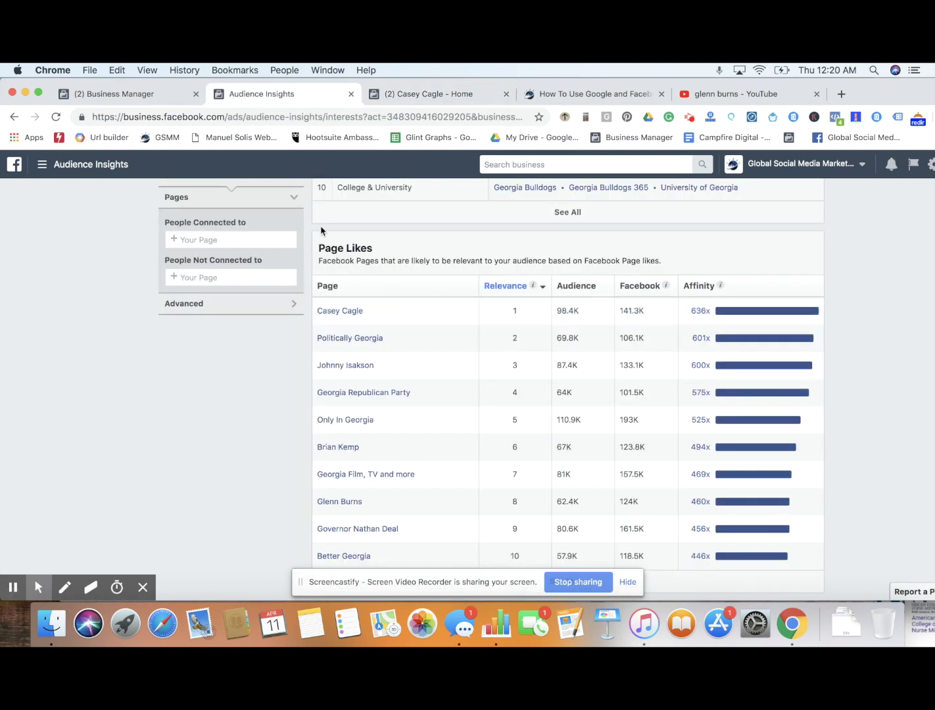
Step: Set Gender to All for the Georgia 40–65+ audience, recheck Page Likes, then return to the blog post
{"action": "scroll", "coordinate": [261, 238], "scroll_direction": "up", "scroll_amount": 10}
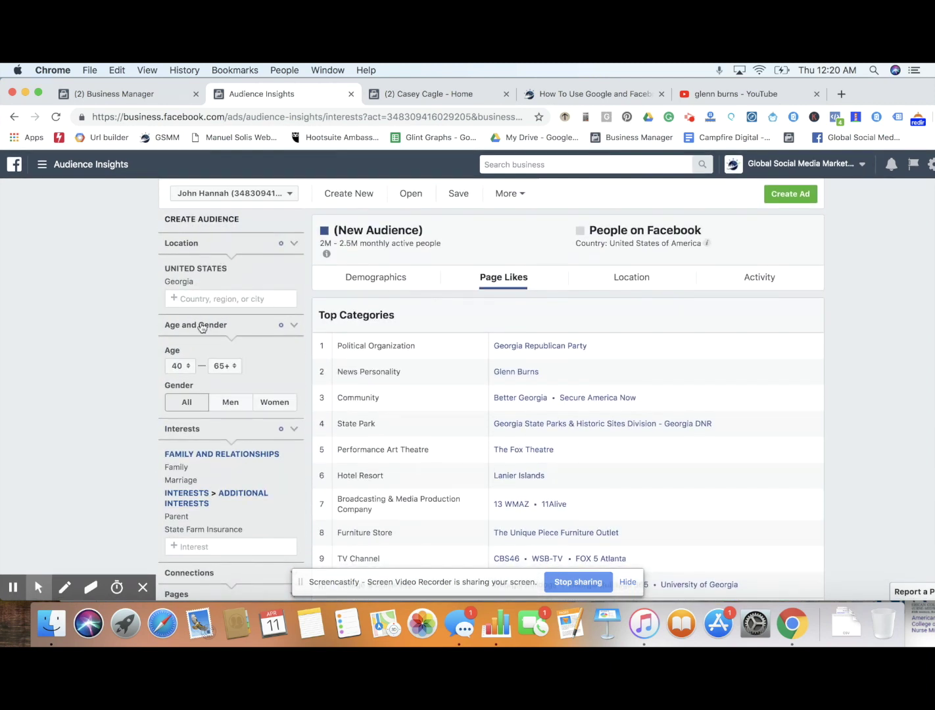
{"action": "scroll", "coordinate": [260, 351], "scroll_direction": "down", "scroll_amount": 2}
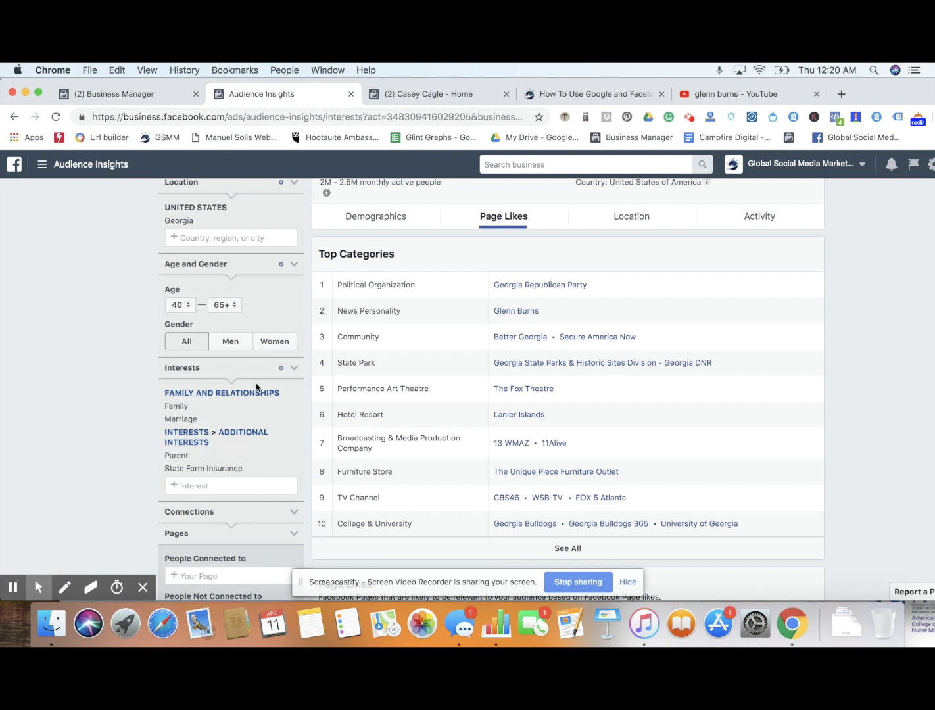
{"action": "scroll", "coordinate": [256, 387], "scroll_direction": "up", "scroll_amount": 2}
{"action": "left_click", "coordinate": [196, 388]}
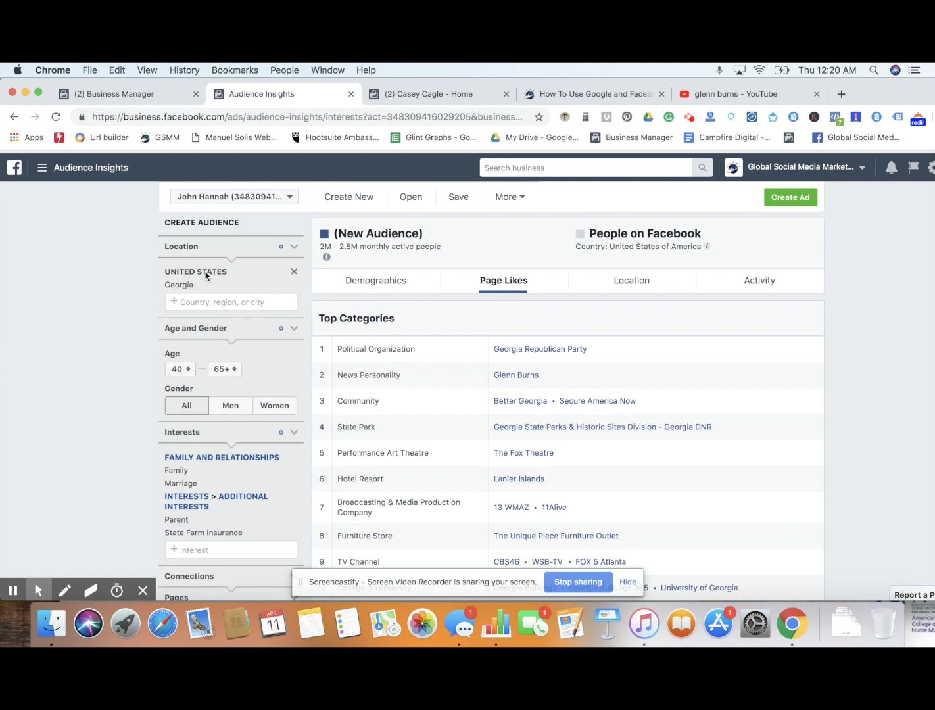
{"action": "scroll", "coordinate": [206, 274], "scroll_direction": "down", "scroll_amount": 5}
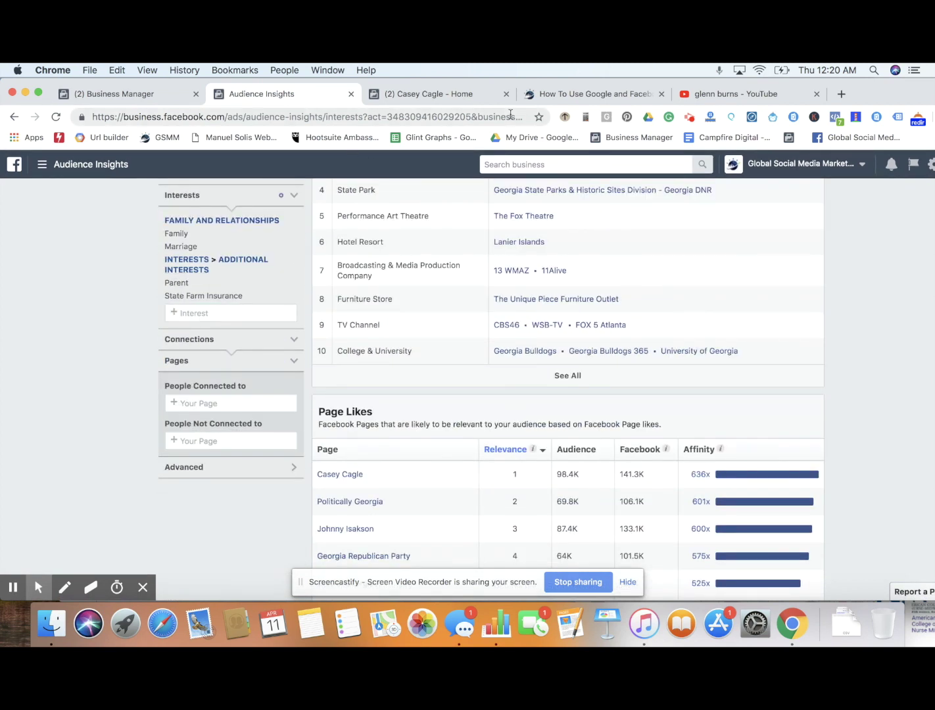
{"action": "left_click", "coordinate": [591, 100]}
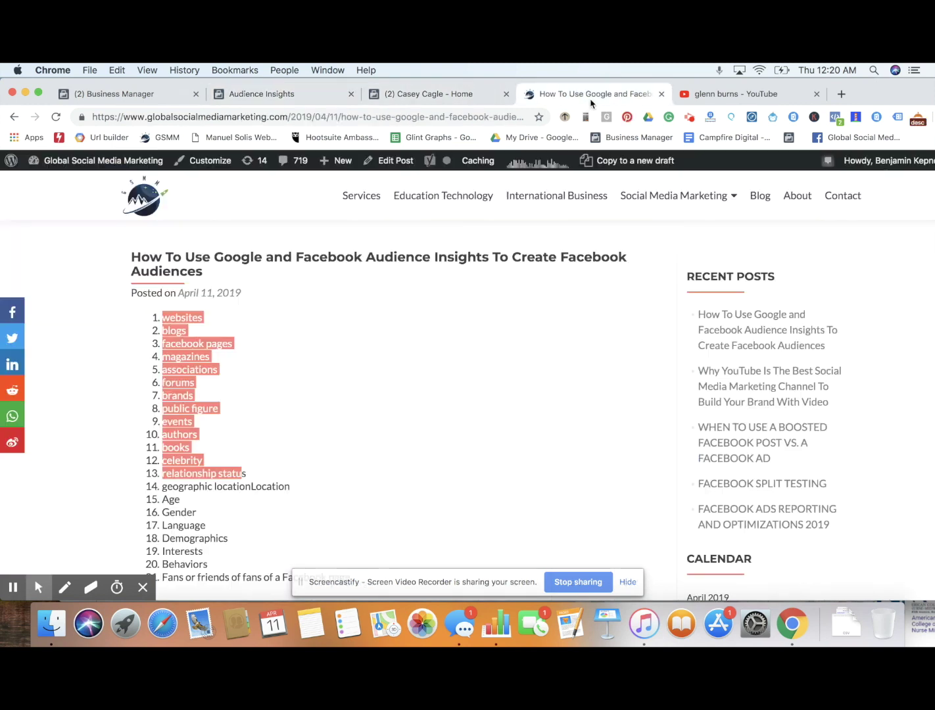
Step: Select 'magazines' in the blog's list and load Google in a new tab
{"action": "left_click", "coordinate": [208, 338]}
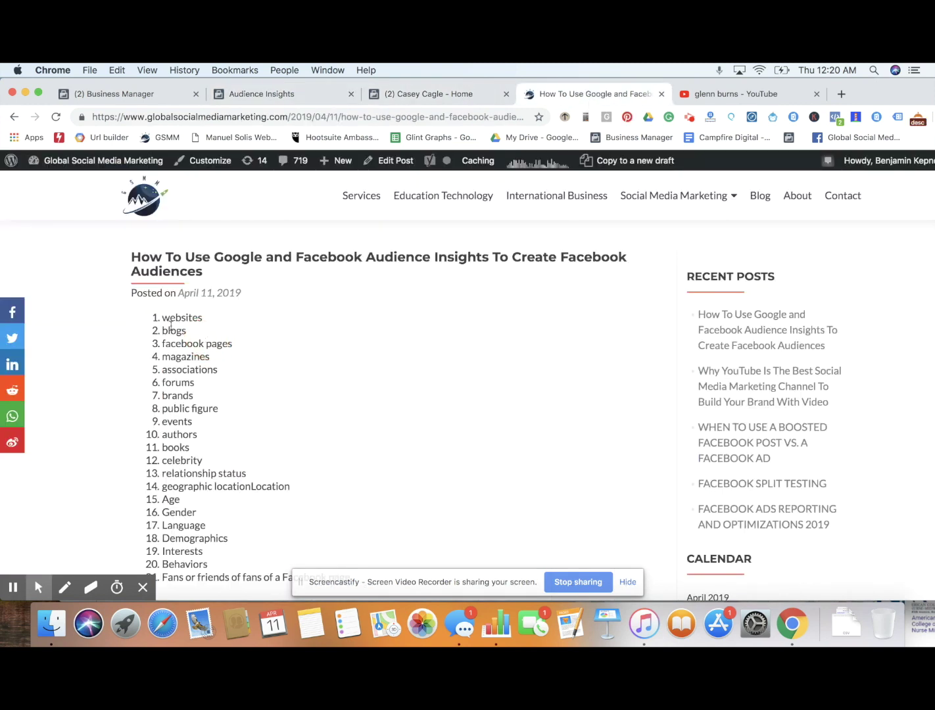
{"action": "double_click", "coordinate": [185, 358]}
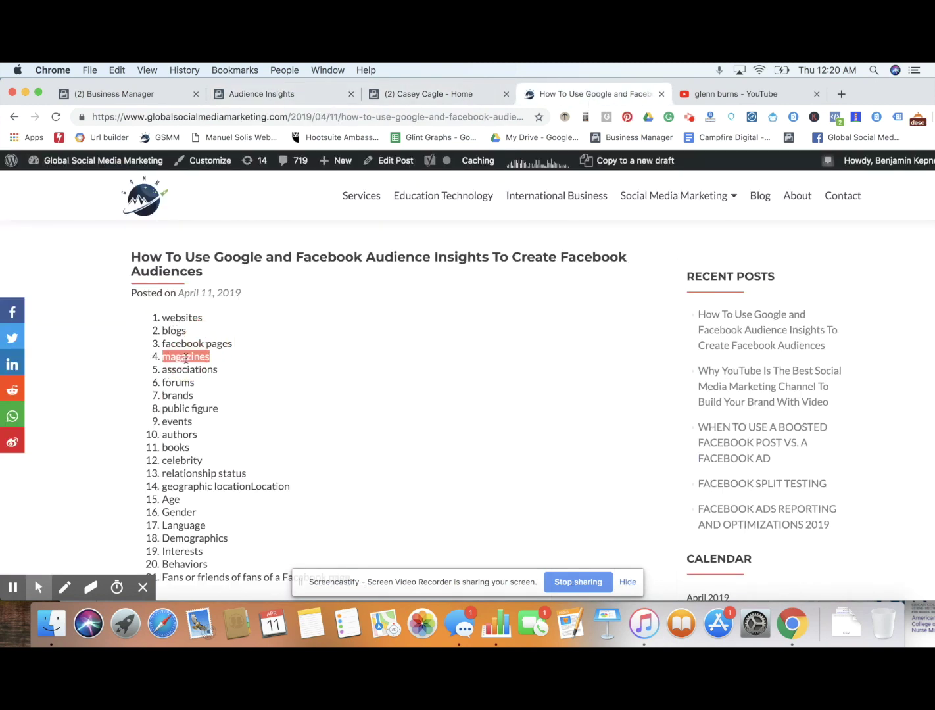
{"action": "left_click", "coordinate": [840, 94]}
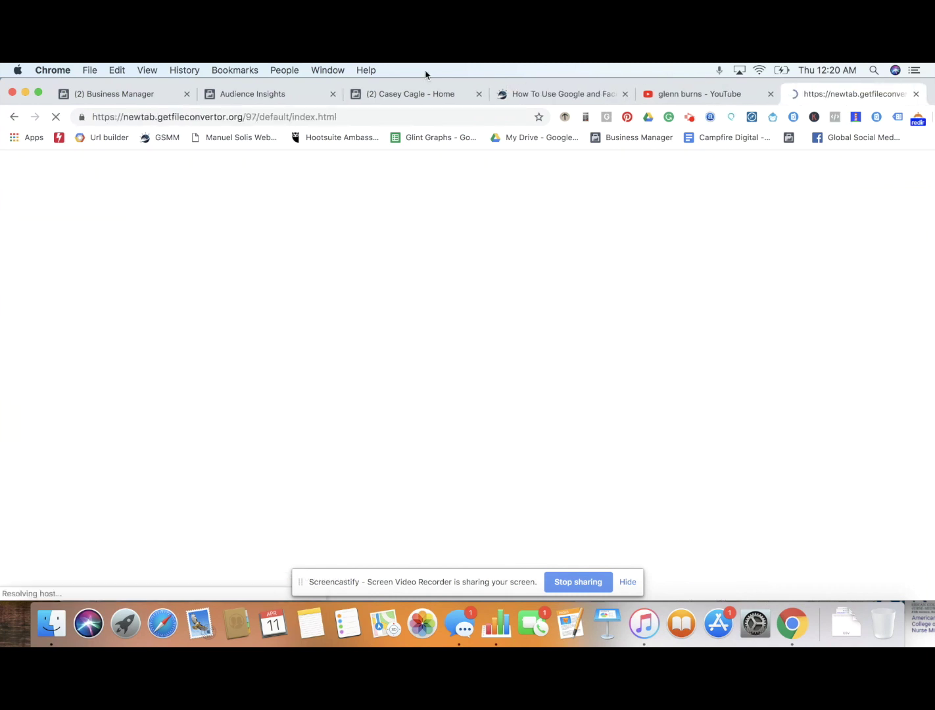
{"action": "left_click", "coordinate": [353, 117]}
{"action": "type", "text": "GO"}
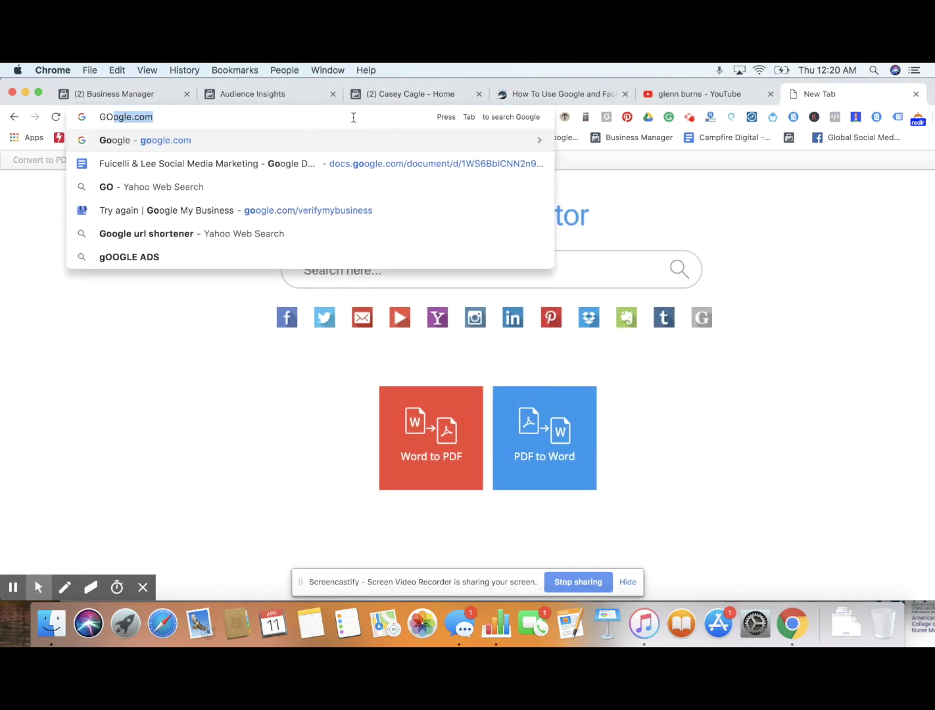
{"action": "key", "text": "Return"}
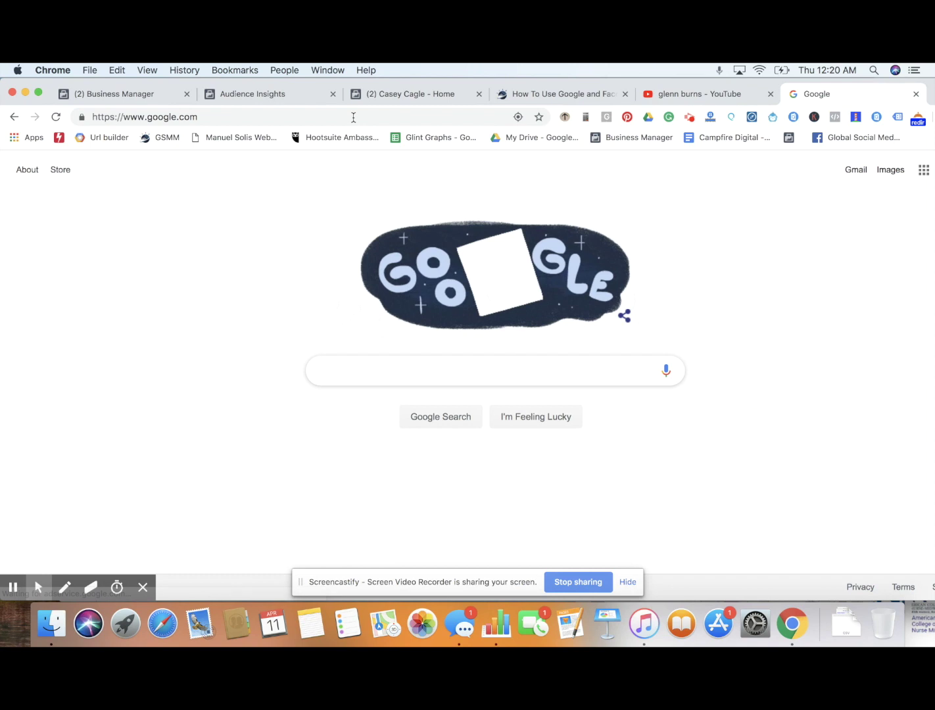
Step: Search Google for 'TOP LIFE INSURANCE magazines'
{"action": "type", "text": "LIFE INSURANCE magazines"}
{"action": "key", "text": "Return"}
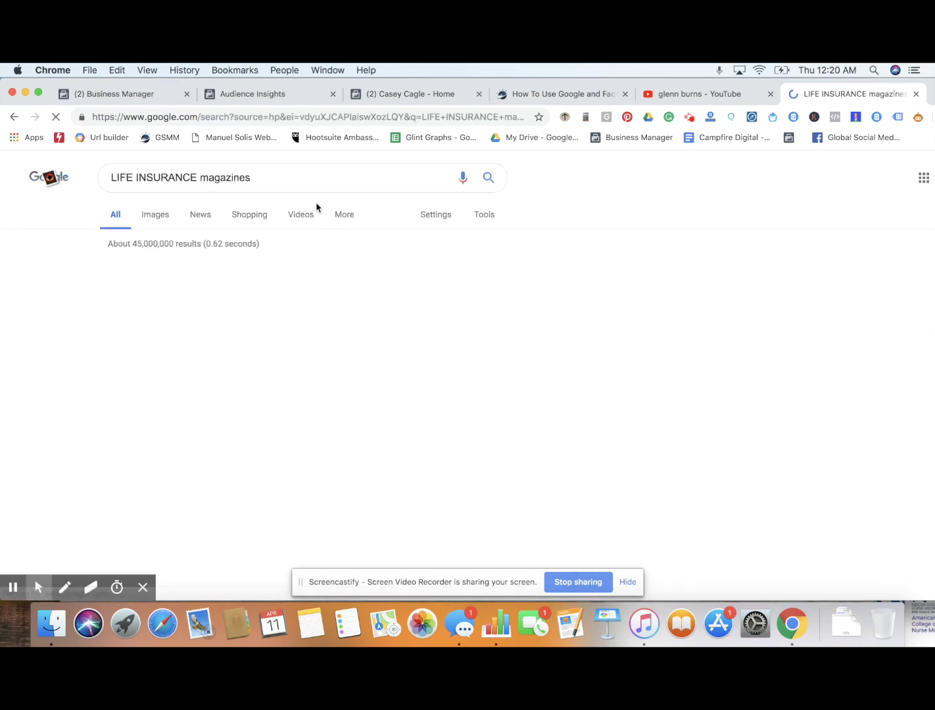
{"action": "left_click", "coordinate": [112, 178]}
{"action": "type", "text": "TO"}
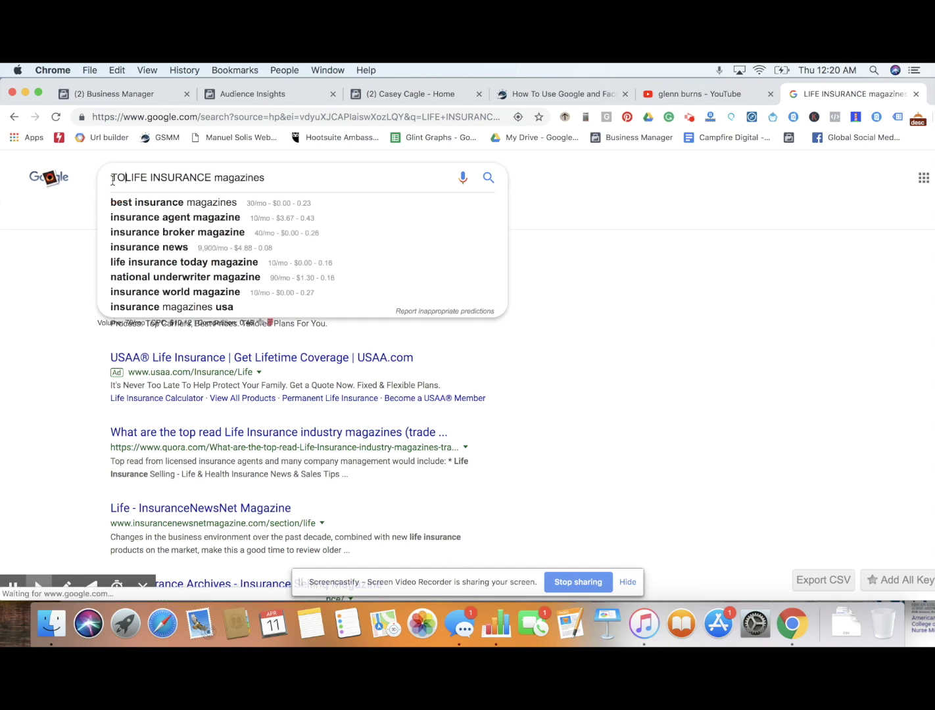
{"action": "type", "text": "P"}
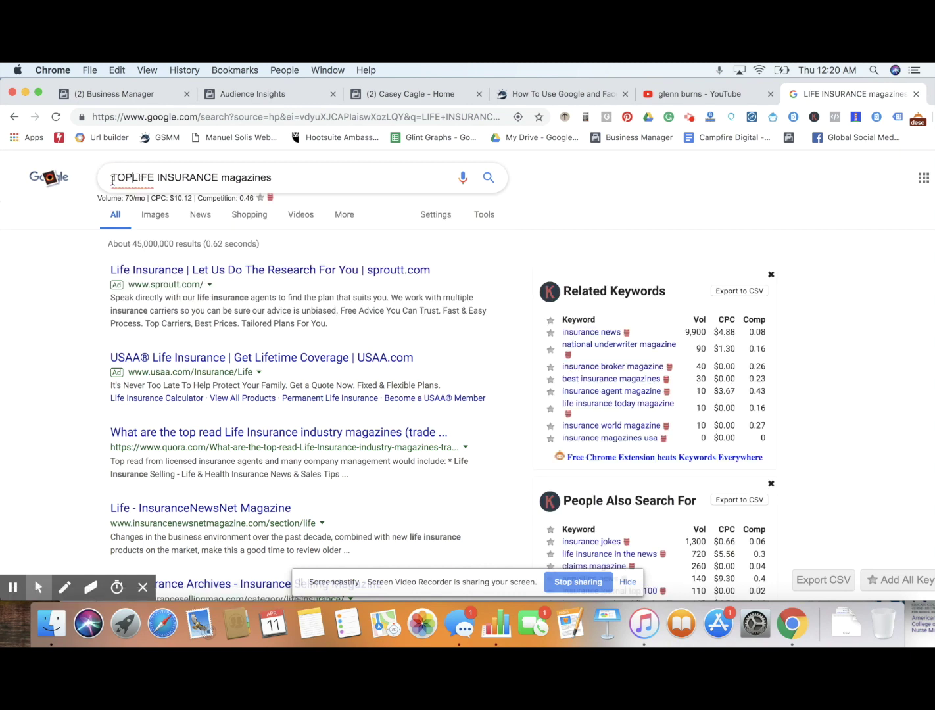
{"action": "key", "text": "Return"}
Step: Highlight National Underwriter Life & Health Magazine in the featured snippet
{"action": "scroll", "coordinate": [304, 284], "scroll_direction": "down", "scroll_amount": 5}
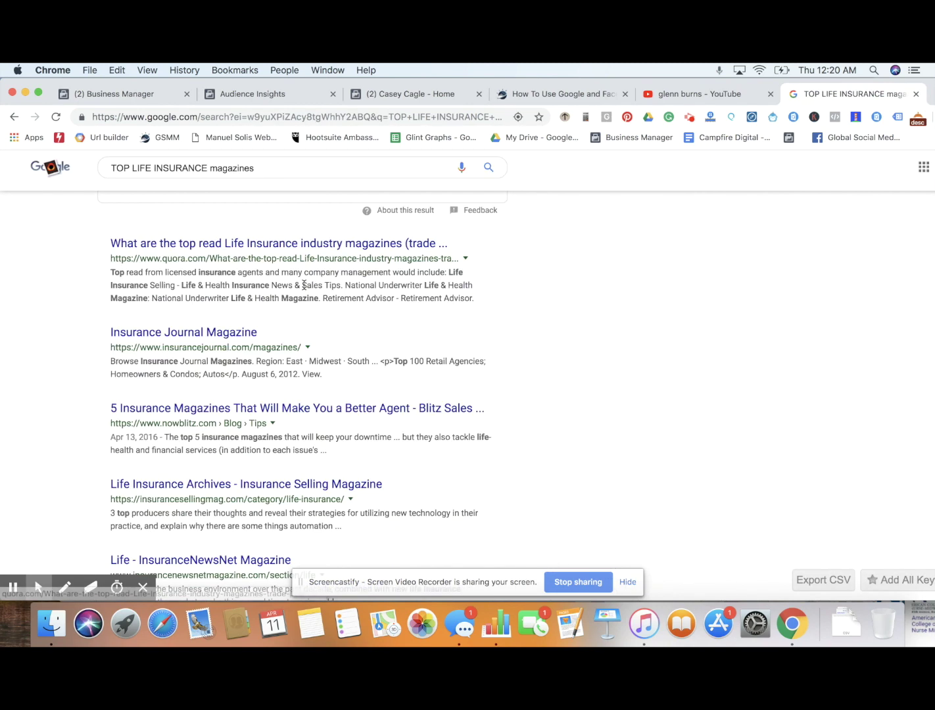
{"action": "scroll", "coordinate": [304, 281], "scroll_direction": "up", "scroll_amount": 3}
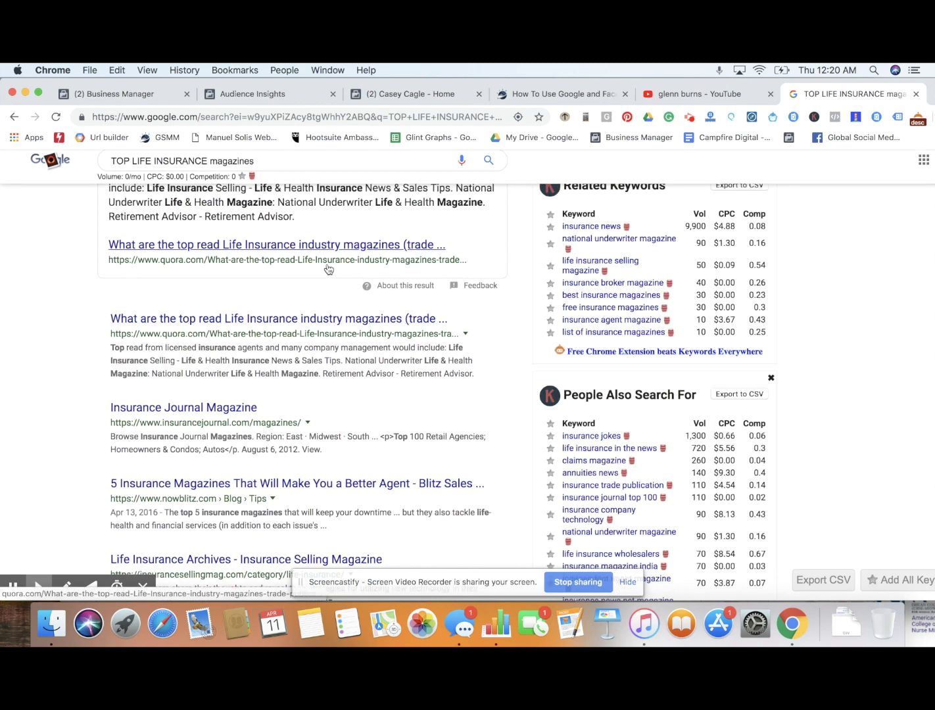
{"action": "scroll", "coordinate": [282, 267], "scroll_direction": "up", "scroll_amount": 2}
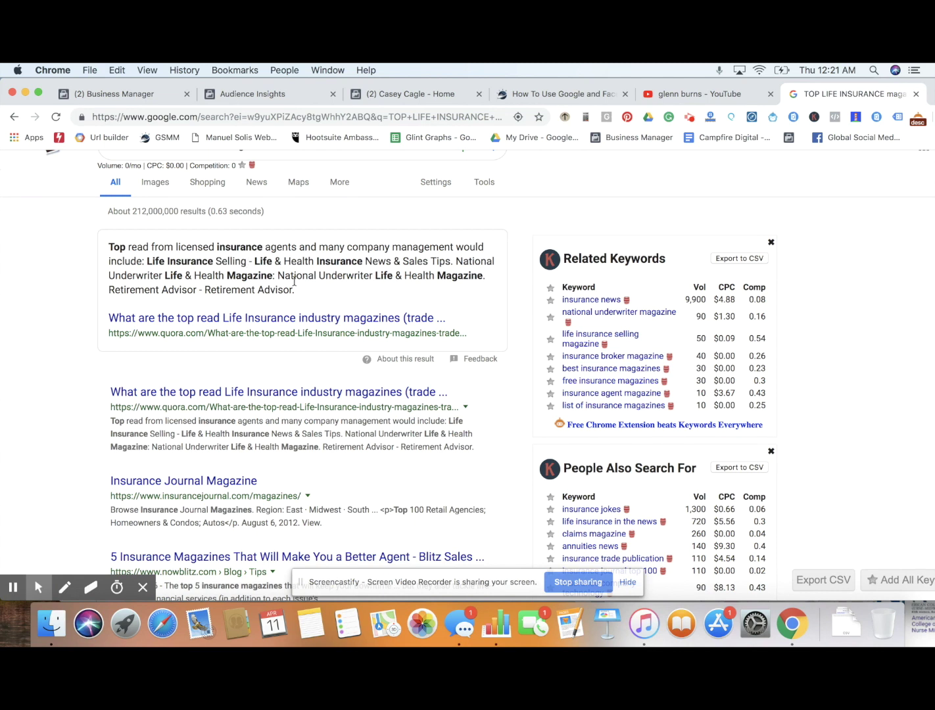
{"action": "left_click_drag", "start_coordinate": [279, 276], "coordinate": [481, 273]}
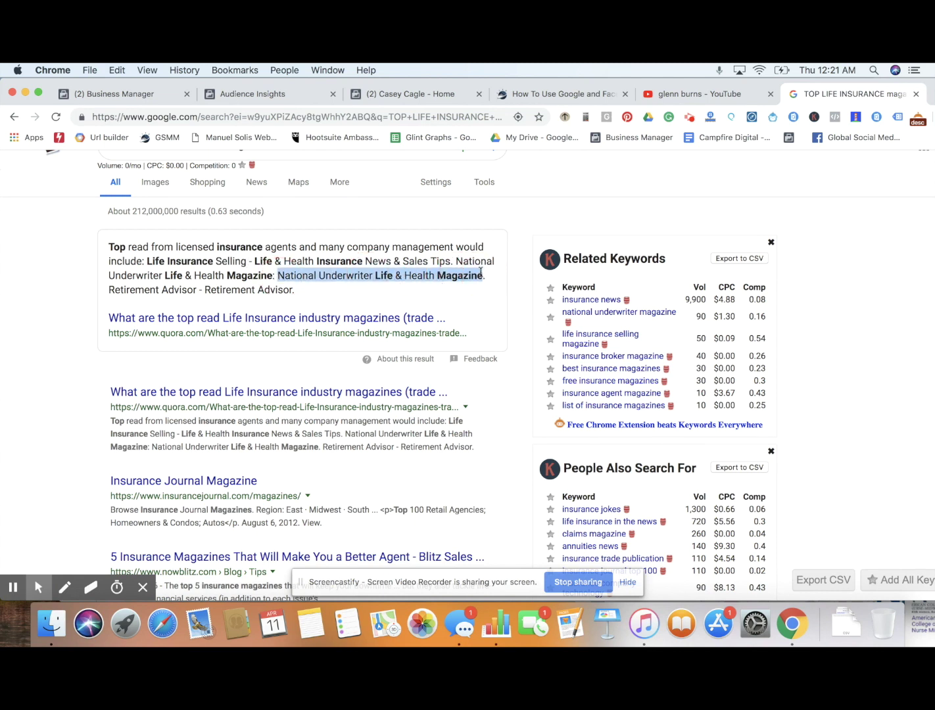
{"action": "left_click", "coordinate": [124, 95]}
Step: Discard a pasted interest entry in Audience Insights and return to the magazines search results
{"action": "left_click", "coordinate": [290, 98]}
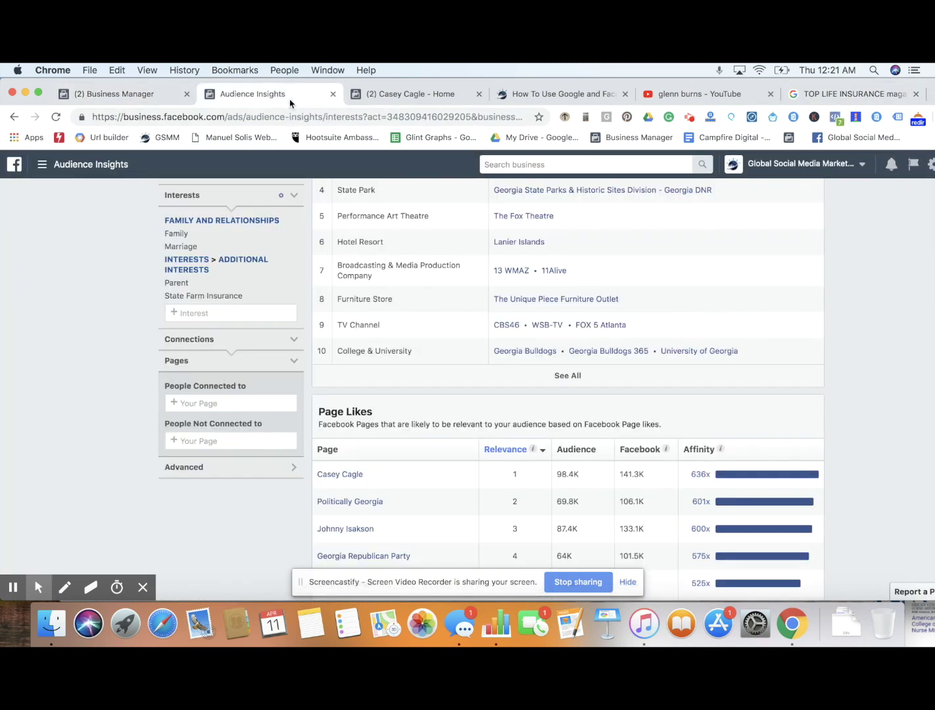
{"action": "left_click", "coordinate": [208, 308]}
{"action": "key", "text": "super+v"}
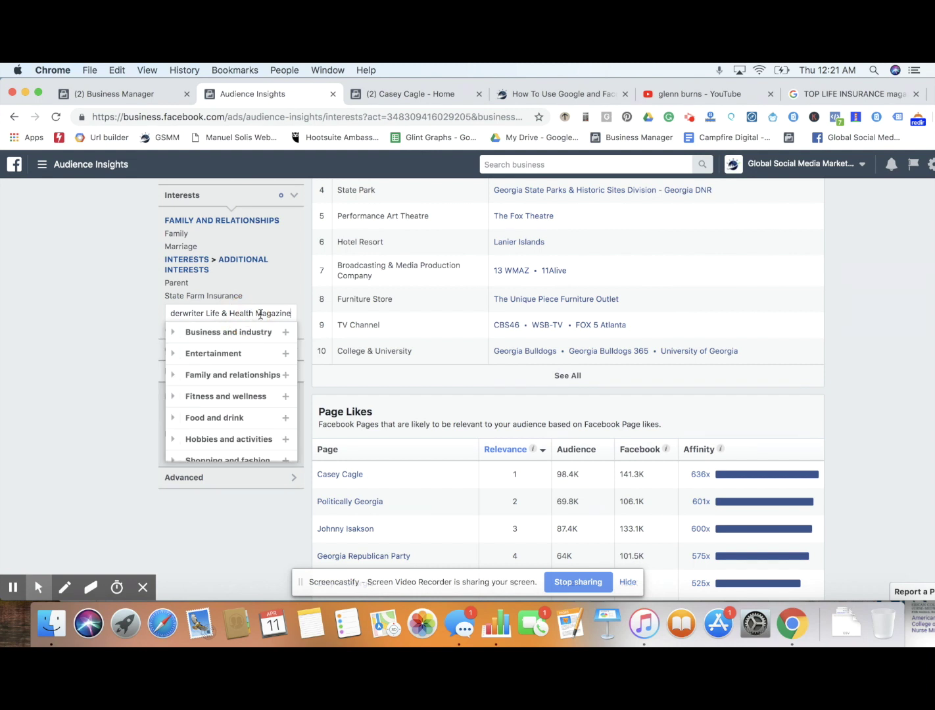
{"action": "left_click", "coordinate": [96, 301]}
{"action": "scroll", "coordinate": [225, 309], "scroll_direction": "up", "scroll_amount": 2}
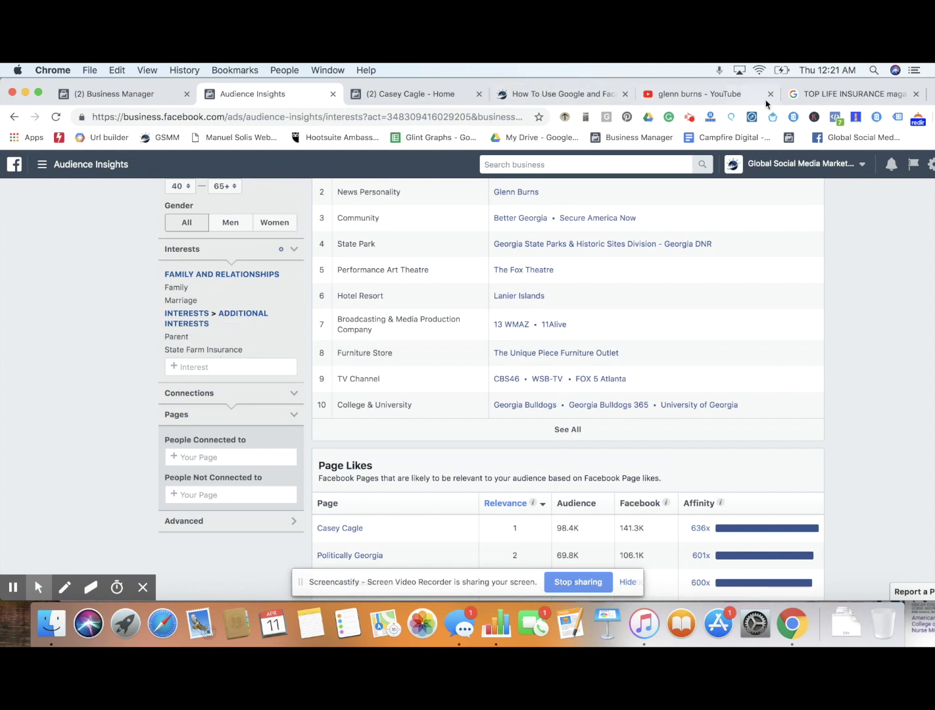
{"action": "left_click", "coordinate": [822, 99]}
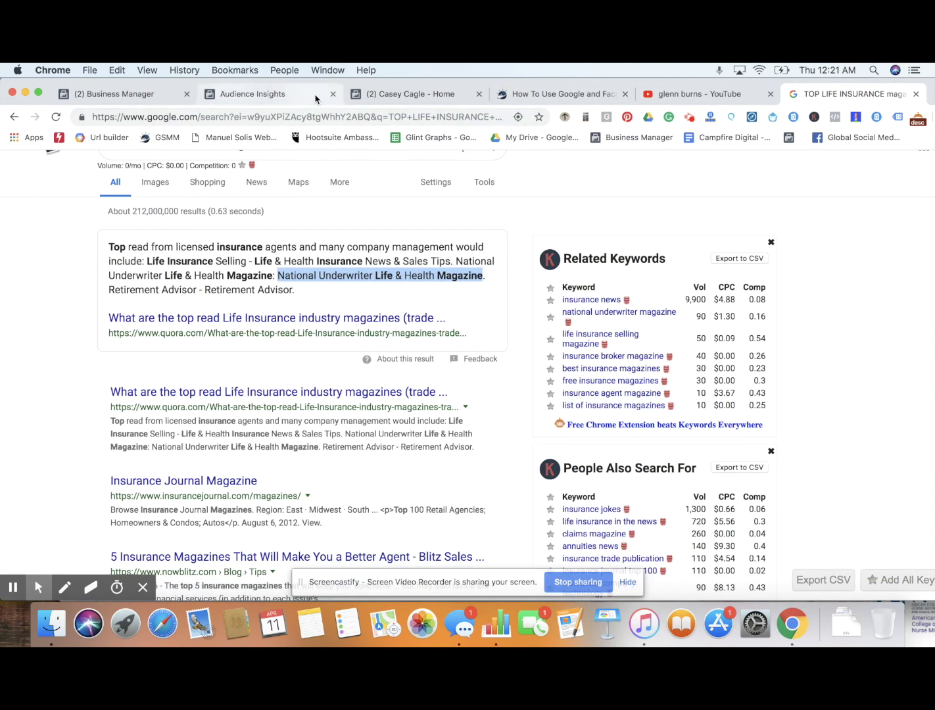
Step: Back on the Google results, replace the query with 'LIFE INSURANCE BOOKS' and search
{"action": "left_click", "coordinate": [409, 94]}
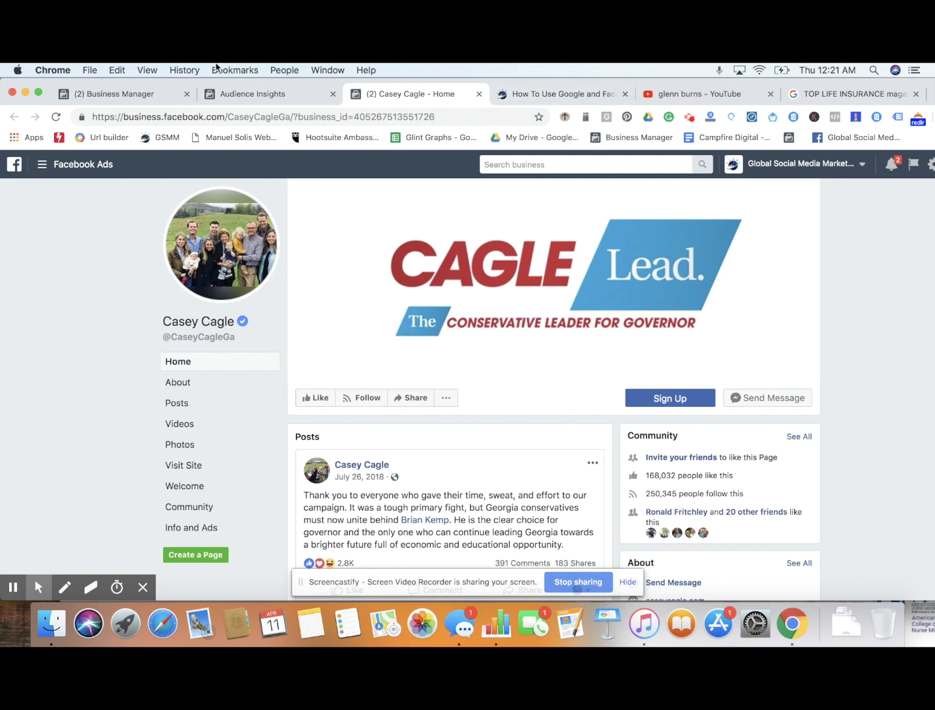
{"action": "left_click", "coordinate": [559, 94]}
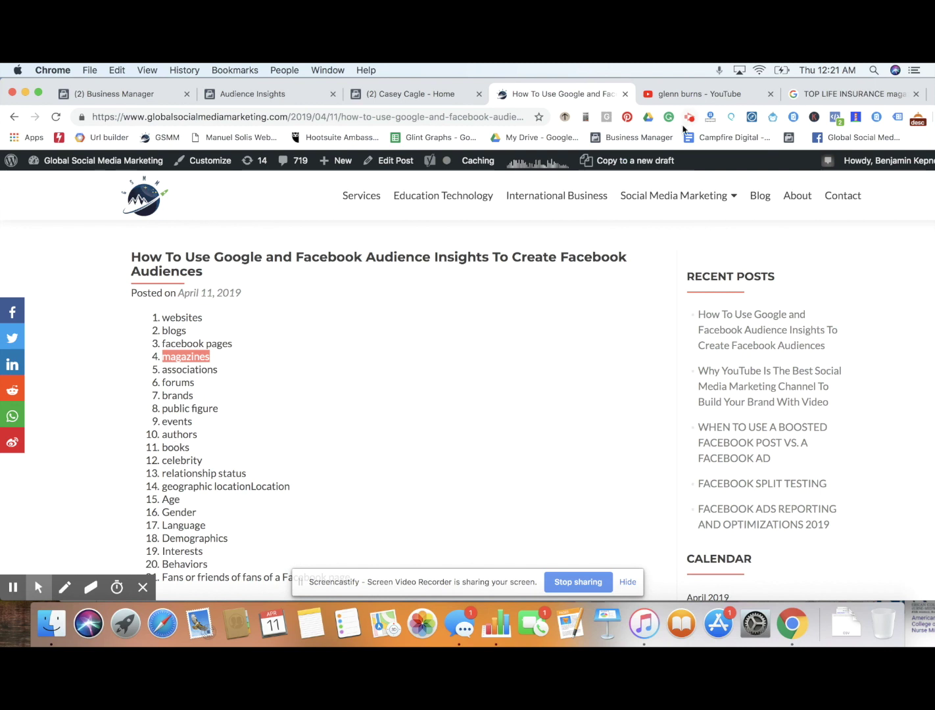
{"action": "left_click", "coordinate": [840, 93]}
{"action": "scroll", "coordinate": [312, 253], "scroll_direction": "up", "scroll_amount": 2}
{"action": "left_click", "coordinate": [274, 178]}
{"action": "triple_click", "coordinate": [260, 179]}
{"action": "type", "text": "LIFE "}
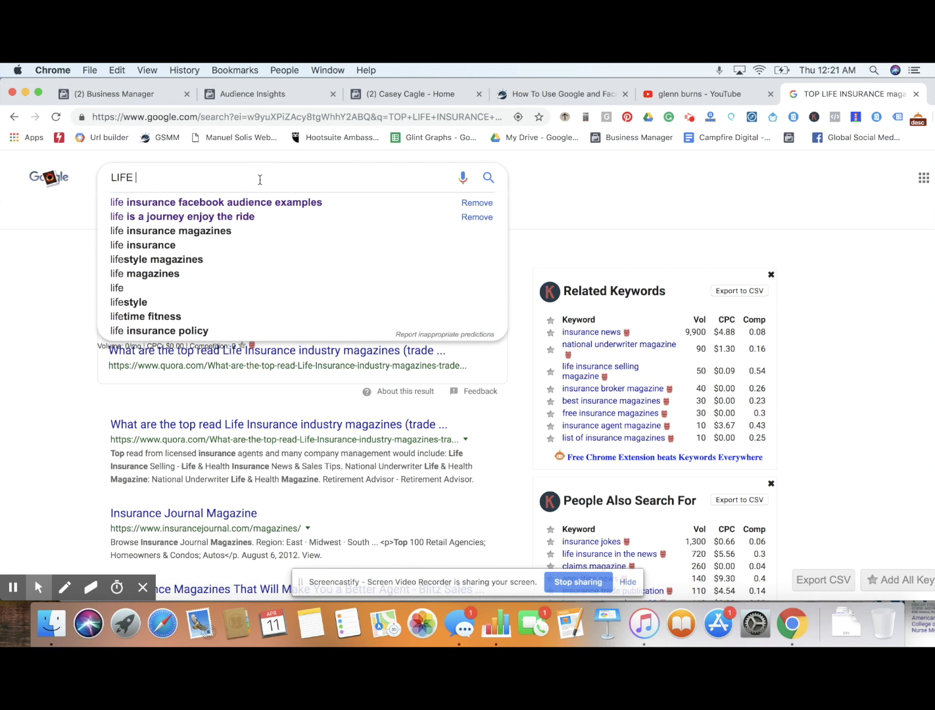
{"action": "type", "text": "INSURANCE BOOKS"}
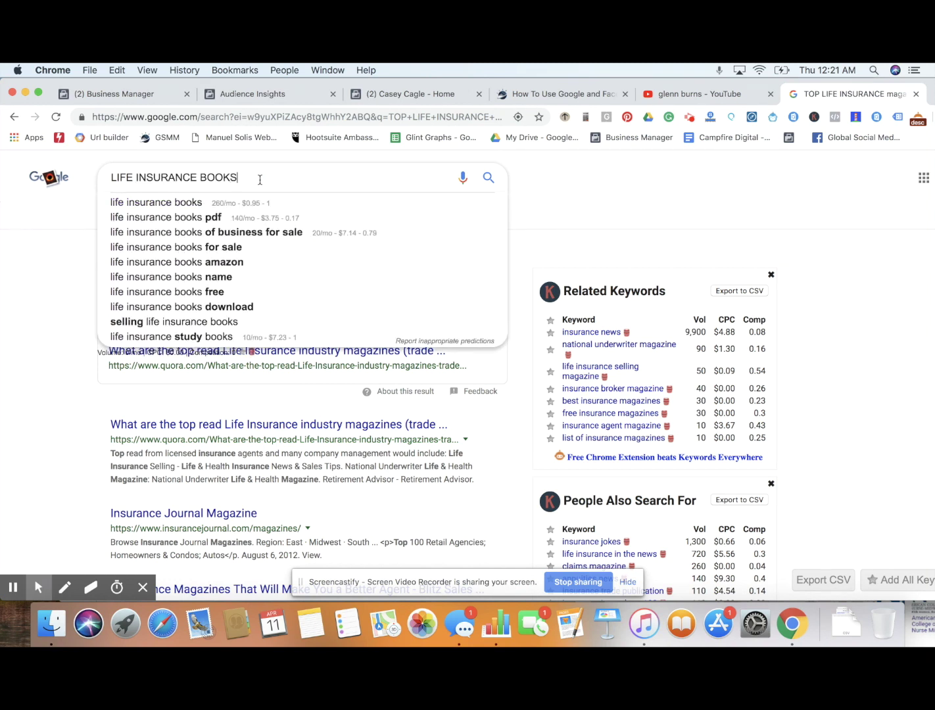
{"action": "key", "text": "Return"}
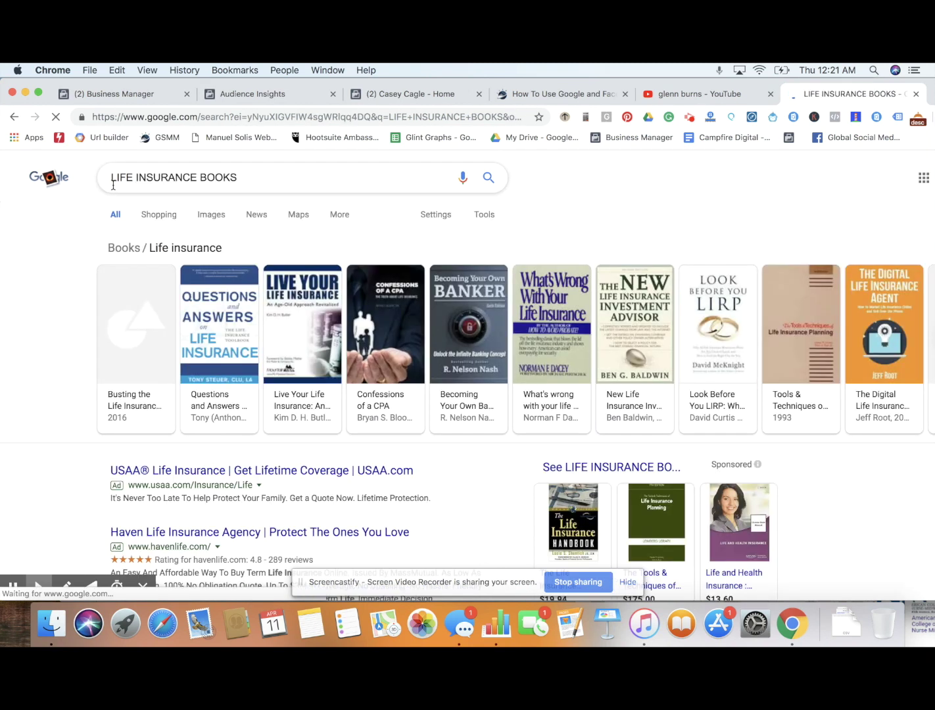
Step: Refine the search to 'TOP LIFE INSURANCE BOOKS' and open WallStreetMojo's Top 10 article
{"action": "left_click", "coordinate": [111, 180]}
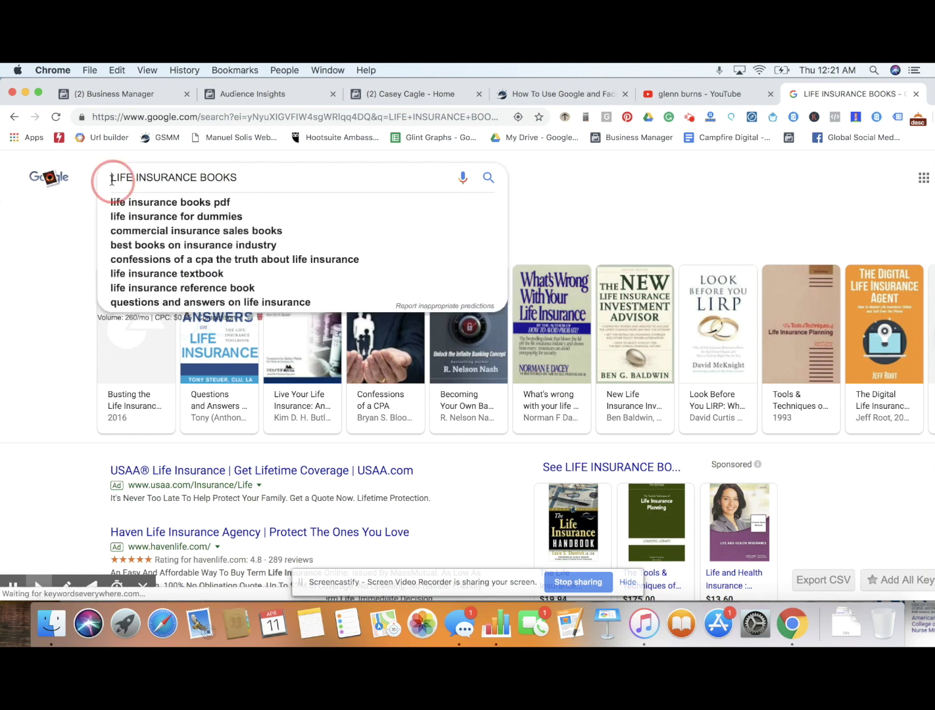
{"action": "type", "text": "TOP"}
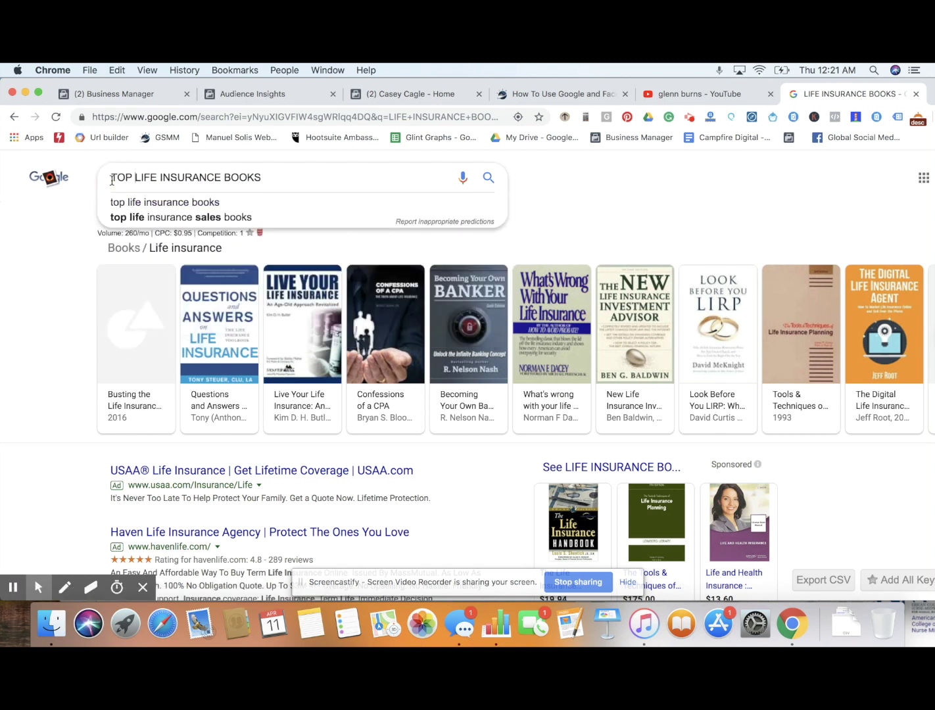
{"action": "key", "text": "Return"}
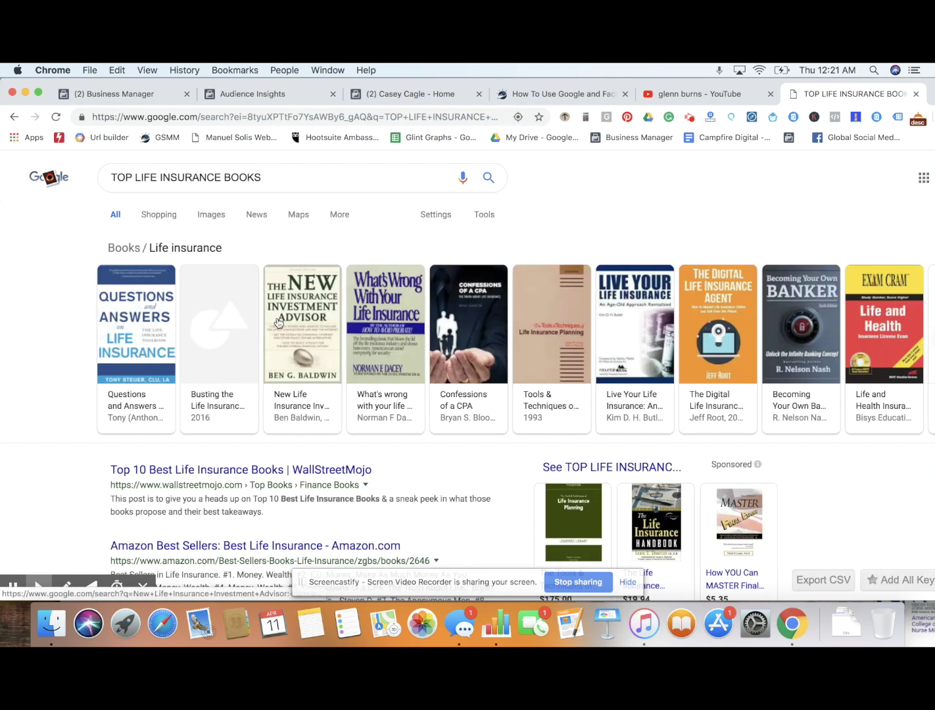
{"action": "left_click", "coordinate": [282, 471]}
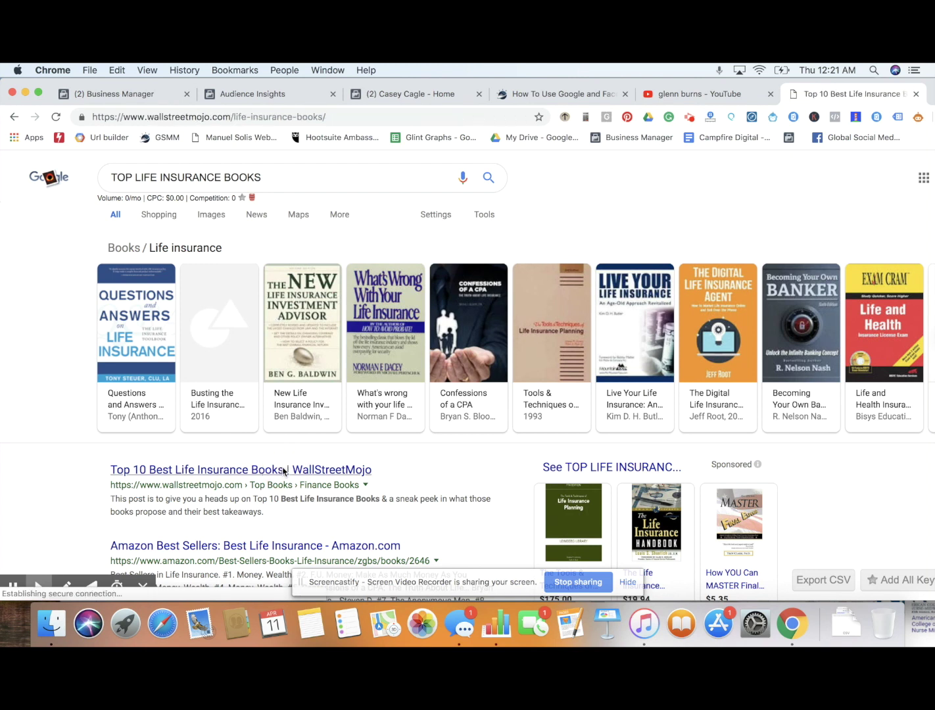
Step: Read down the books list, close the signup popup, and highlight #4, Questions and Answers on Life Insurance
{"action": "scroll", "coordinate": [373, 442], "scroll_direction": "down", "scroll_amount": 10}
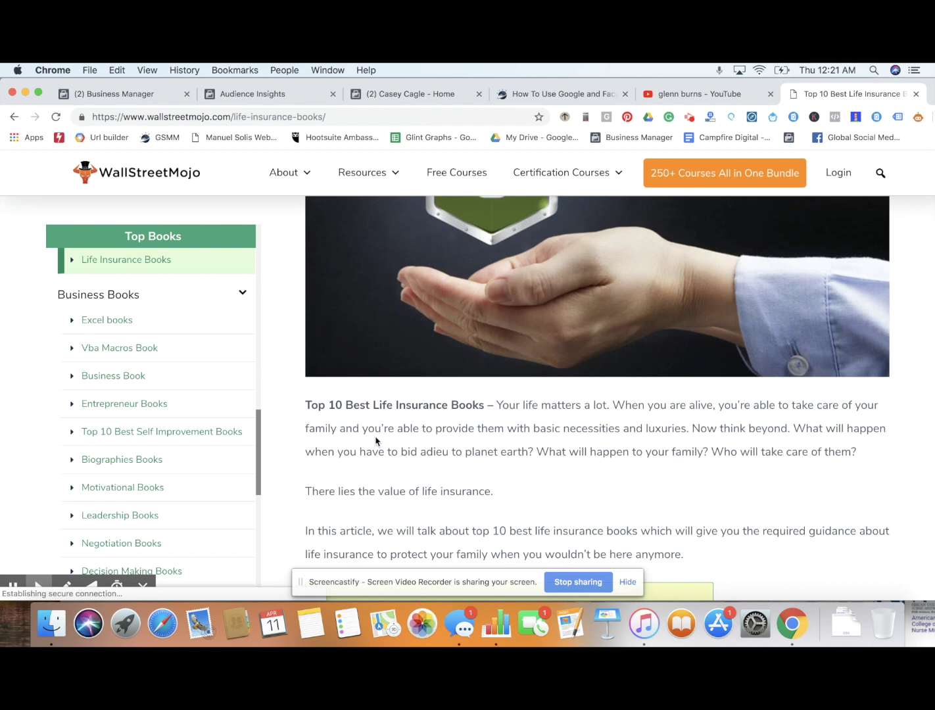
{"action": "scroll", "coordinate": [375, 439], "scroll_direction": "down", "scroll_amount": 8}
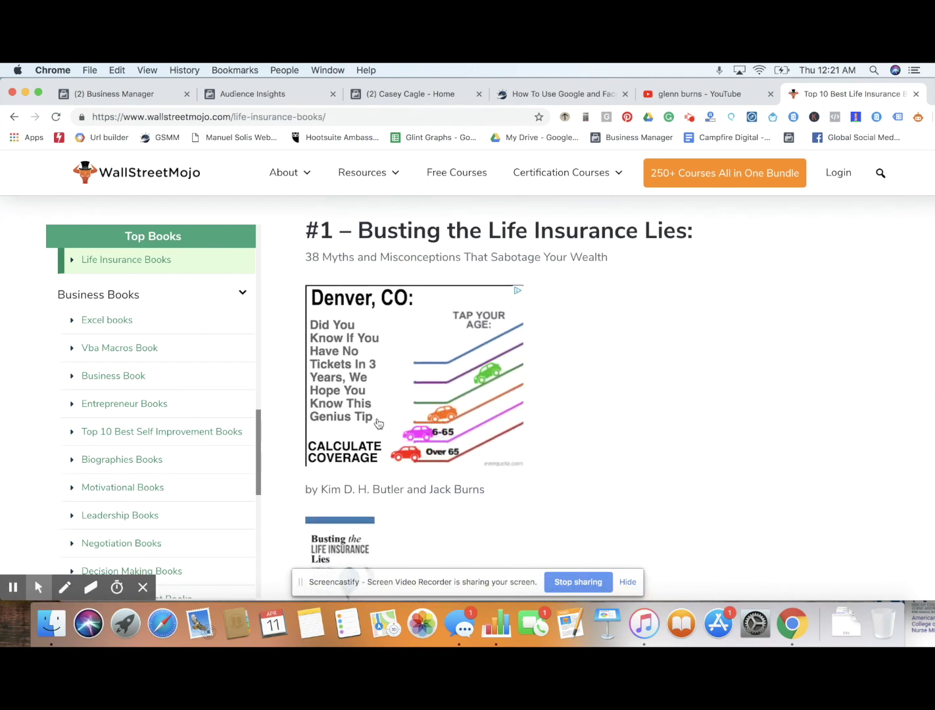
{"action": "scroll", "coordinate": [676, 425], "scroll_direction": "down", "scroll_amount": 10}
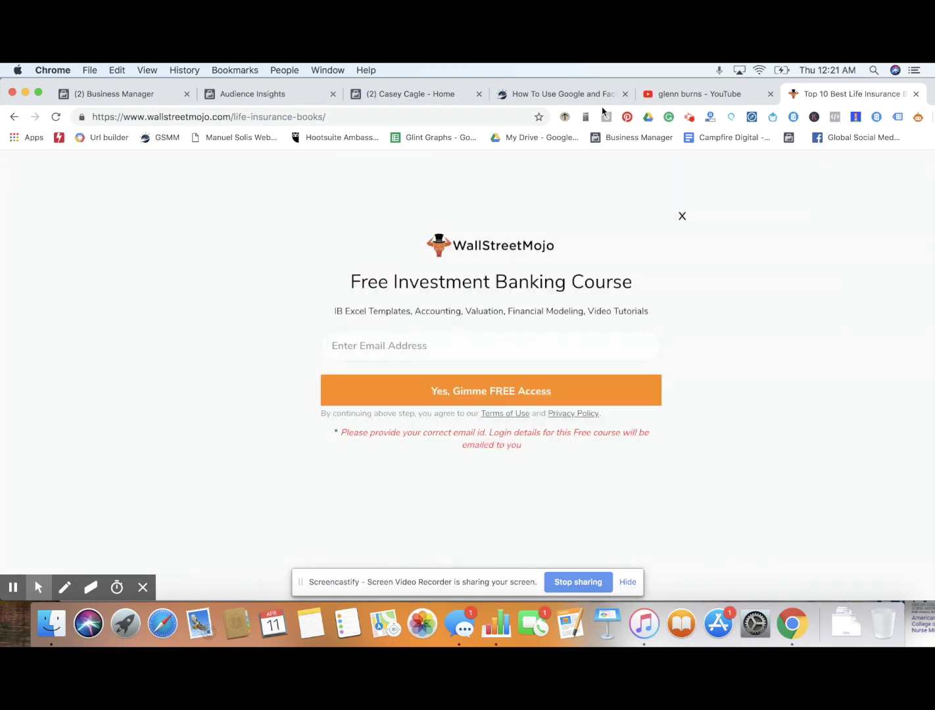
{"action": "left_click", "coordinate": [682, 217]}
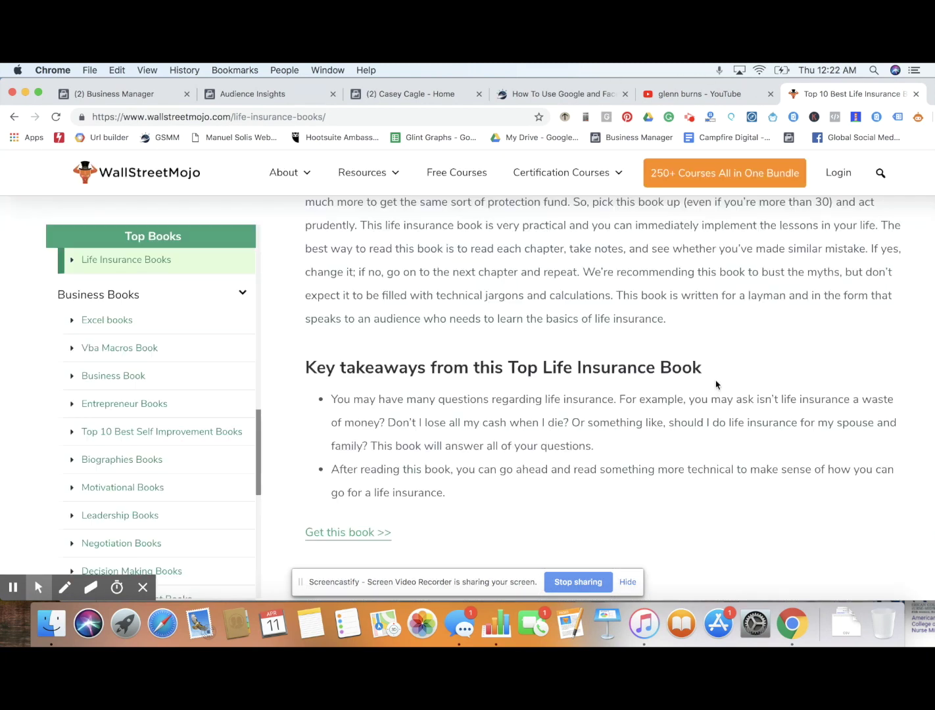
{"action": "scroll", "coordinate": [717, 385], "scroll_direction": "down", "scroll_amount": 6}
{"action": "scroll", "coordinate": [716, 385], "scroll_direction": "down", "scroll_amount": 10}
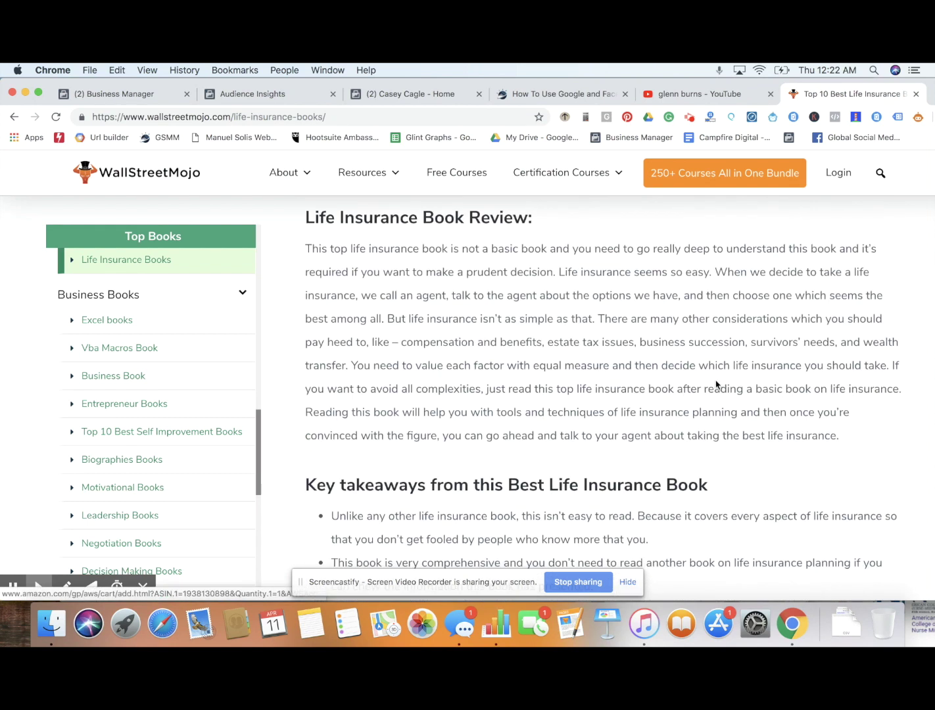
{"action": "scroll", "coordinate": [716, 386], "scroll_direction": "down", "scroll_amount": 10}
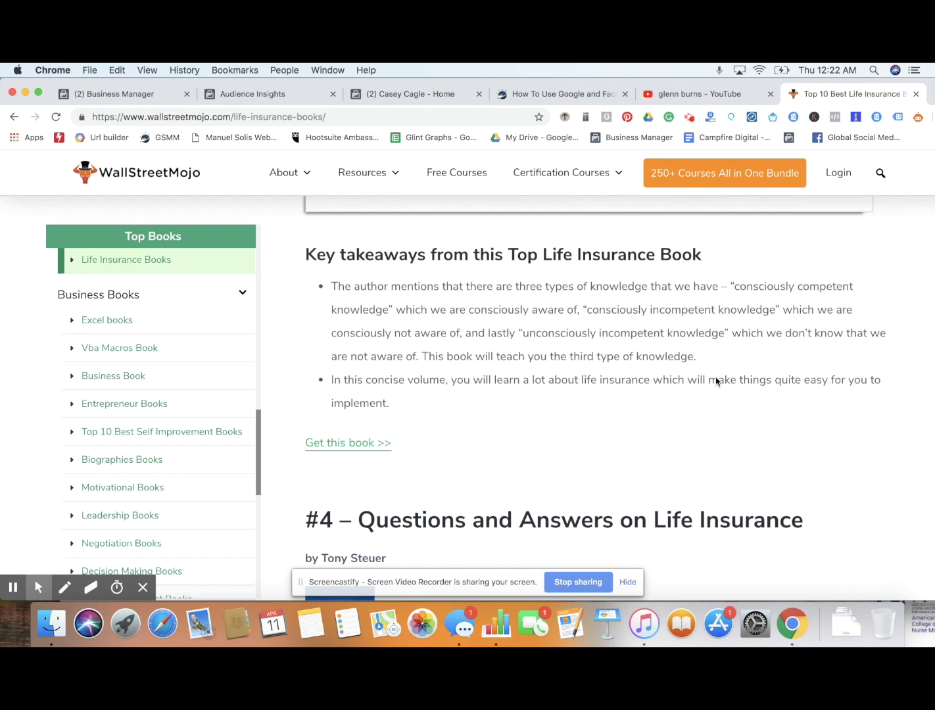
{"action": "scroll", "coordinate": [716, 382], "scroll_direction": "down", "scroll_amount": 6}
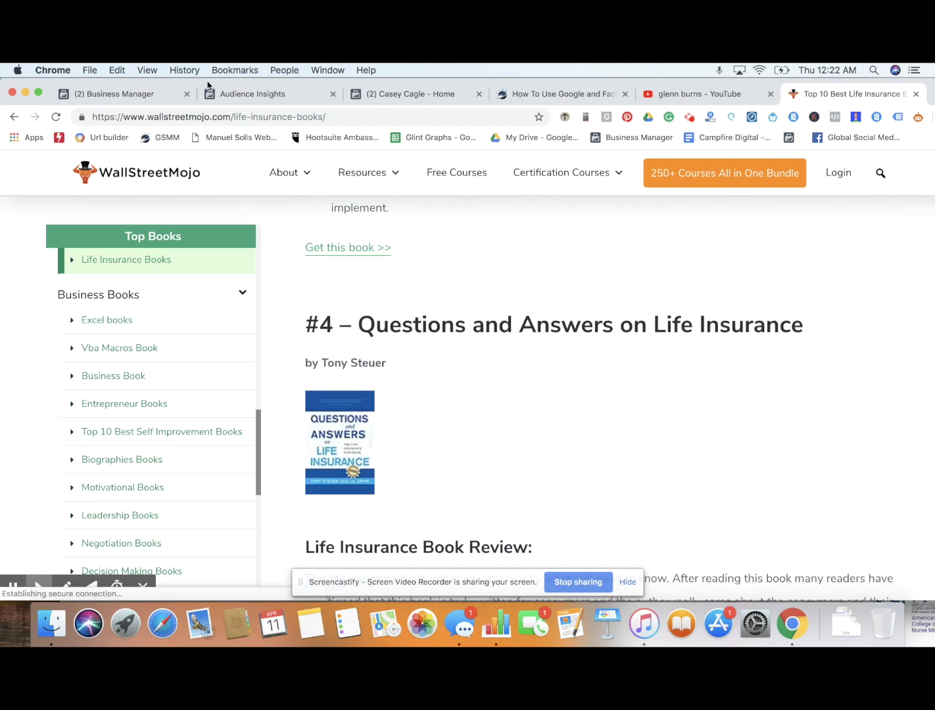
{"action": "left_click_drag", "start_coordinate": [358, 324], "coordinate": [814, 325]}
{"action": "key", "text": "super+c"}
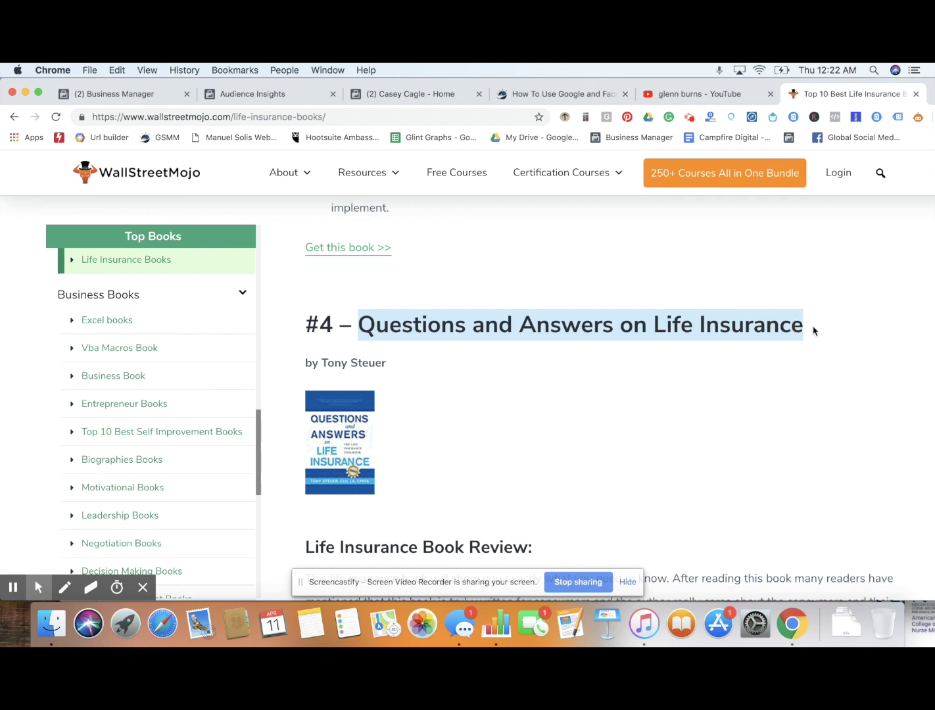
Step: Back in Audience Insights, paste the book title as an interest, then discard it when nothing matches
{"action": "left_click", "coordinate": [249, 96]}
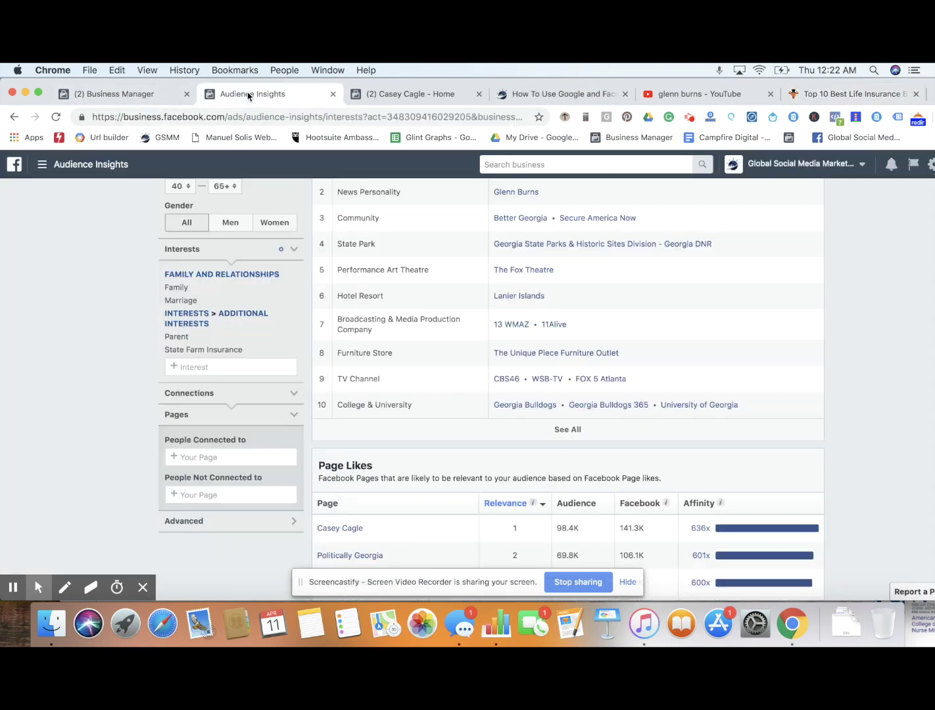
{"action": "left_click", "coordinate": [204, 365]}
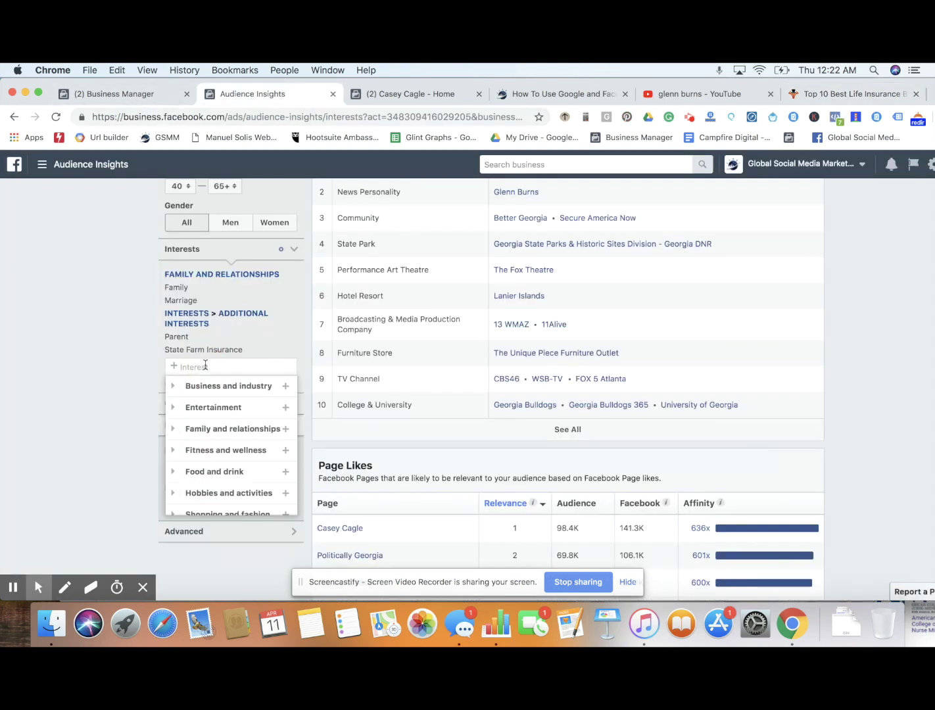
{"action": "key", "text": "super+v"}
{"action": "scroll", "coordinate": [201, 467], "scroll_direction": "down", "scroll_amount": 2}
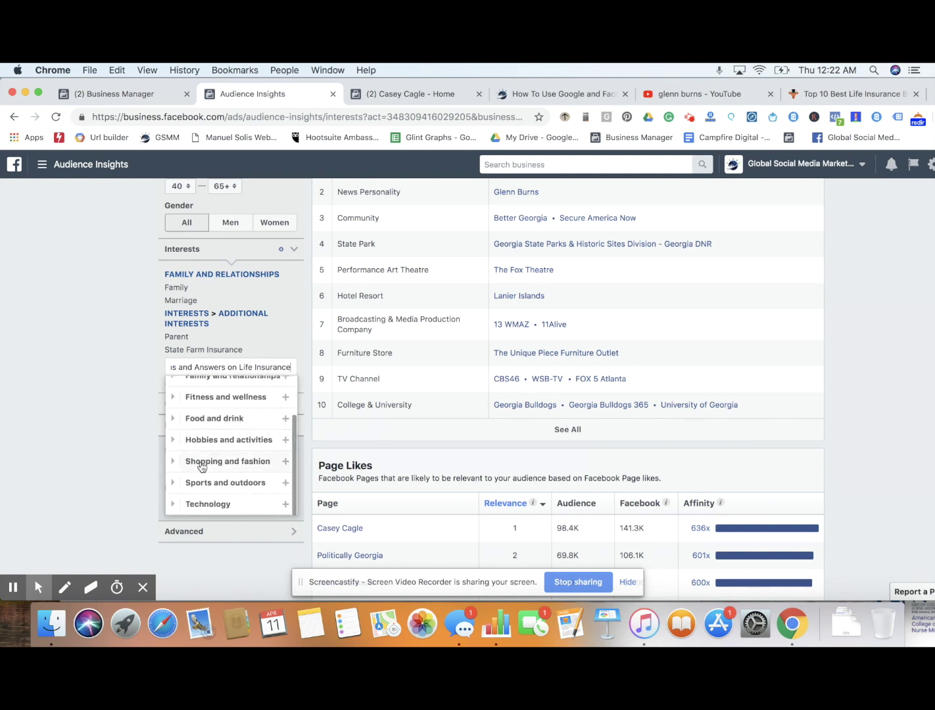
{"action": "left_click", "coordinate": [67, 344]}
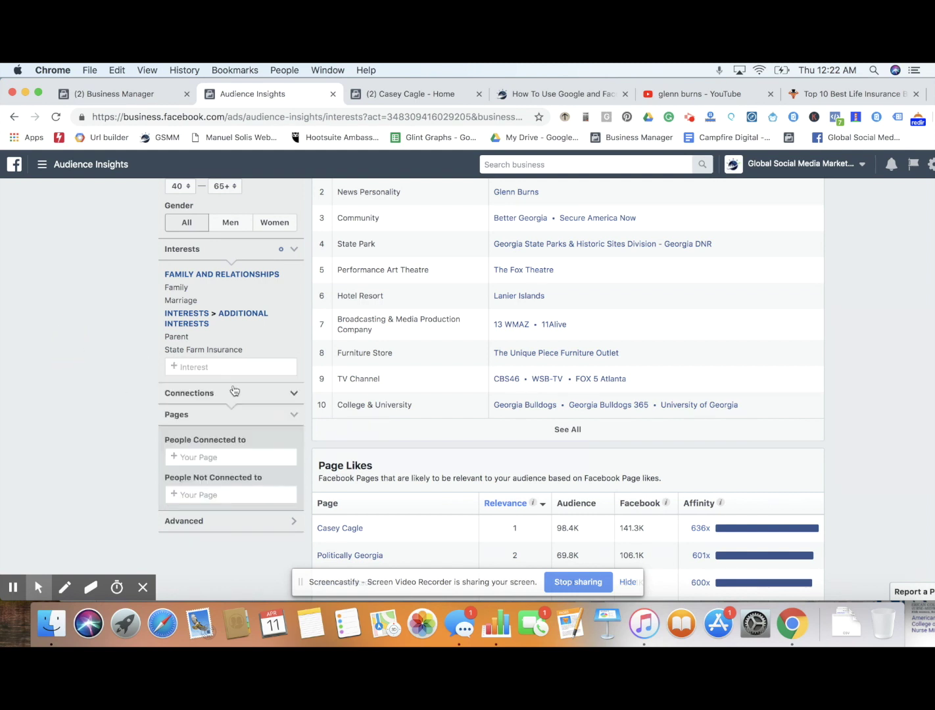
Step: Try 'LIFE INSURANCE' as an interest, clear it, and return to the blog post's list
{"action": "left_click", "coordinate": [241, 366]}
{"action": "type", "text": "LIFE INSURANCE"}
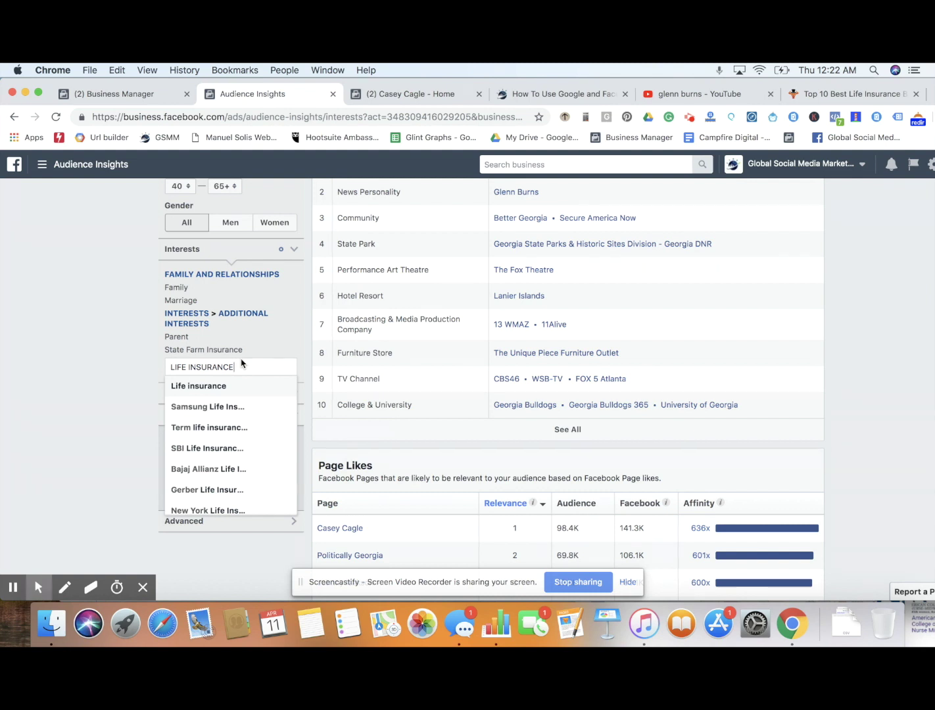
{"action": "scroll", "coordinate": [261, 424], "scroll_direction": "down", "scroll_amount": 1}
{"action": "scroll", "coordinate": [261, 424], "scroll_direction": "up", "scroll_amount": 1}
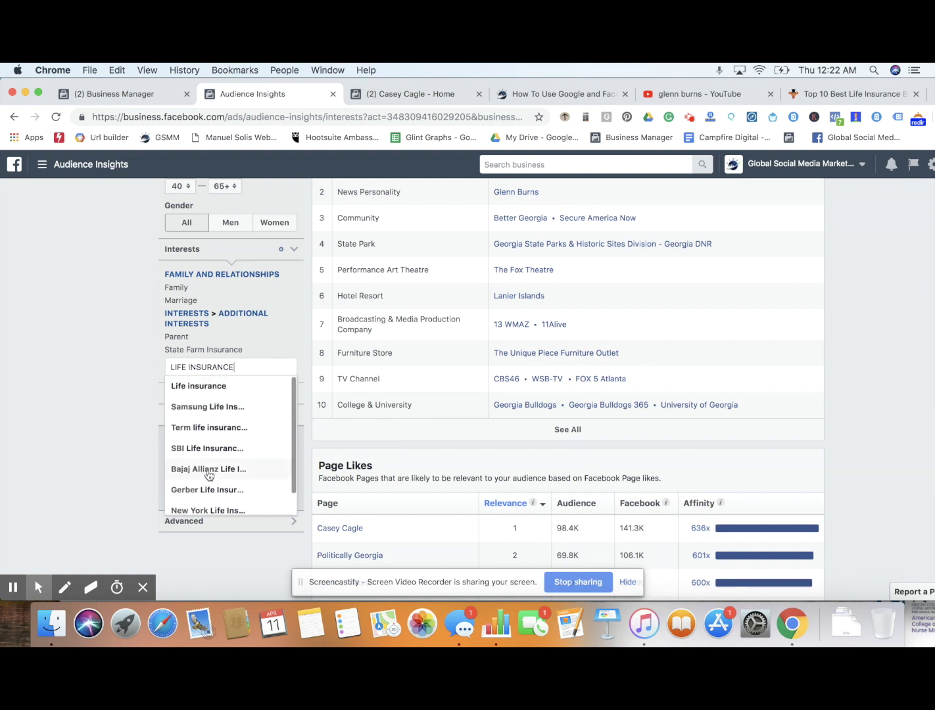
{"action": "scroll", "coordinate": [209, 475], "scroll_direction": "down", "scroll_amount": 1}
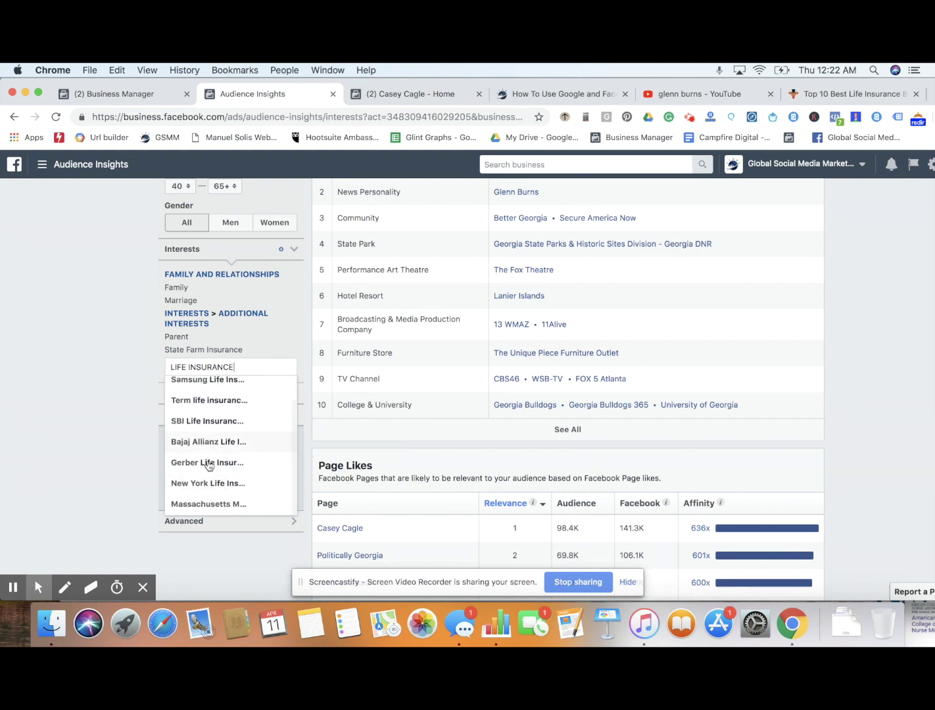
{"action": "scroll", "coordinate": [204, 394], "scroll_direction": "up", "scroll_amount": 2}
{"action": "left_click", "coordinate": [240, 368]}
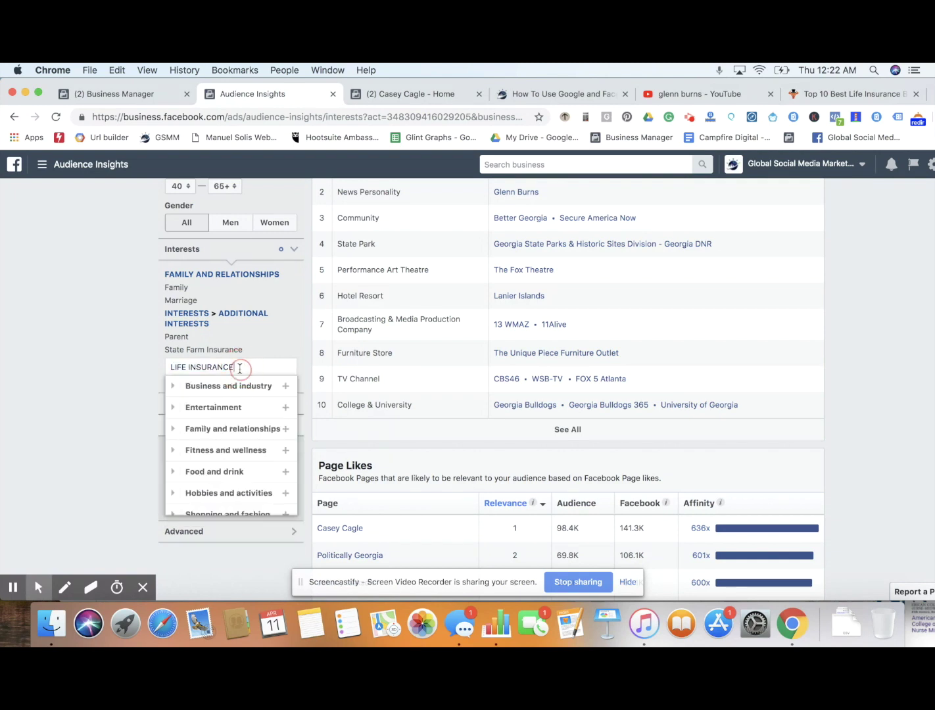
{"action": "key", "text": "BackSpace"}
{"action": "key", "text": "BackSpace"}
{"action": "key", "text": "BackSpace"}
{"action": "key", "text": "BackSpace"}
{"action": "key", "text": "BackSpace"}
{"action": "key", "text": "BackSpace"}
{"action": "key", "text": "BackSpace"}
{"action": "key", "text": "BackSpace"}
{"action": "key", "text": "BackSpace"}
{"action": "key", "text": "BackSpace"}
{"action": "key", "text": "BackSpace"}
{"action": "key", "text": "BackSpace"}
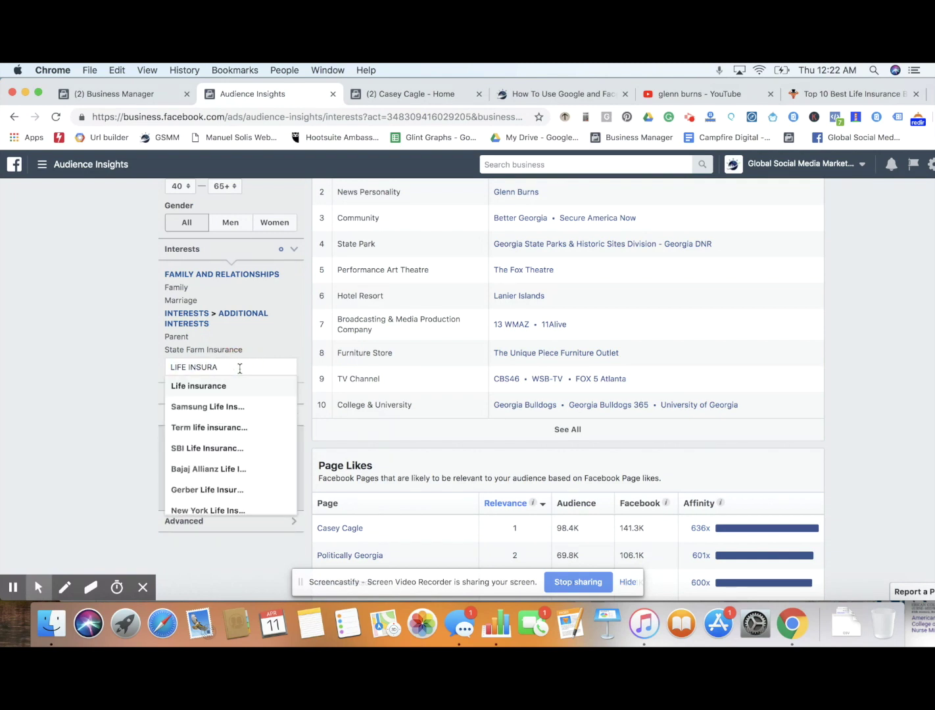
{"action": "key", "text": "BackSpace"}
{"action": "key", "text": "BackSpace"}
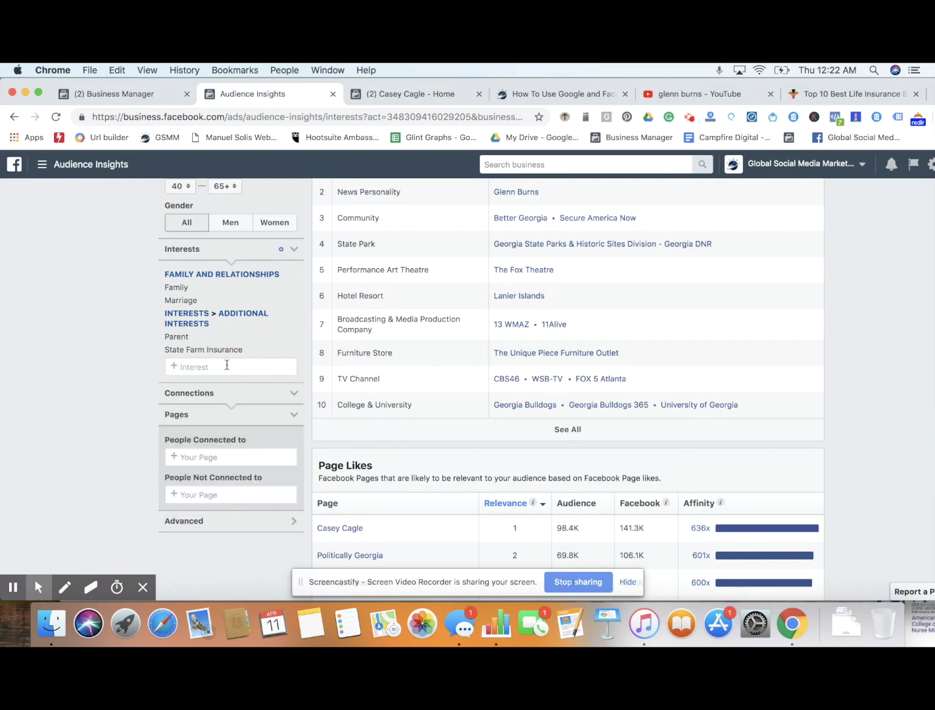
{"action": "left_click", "coordinate": [562, 102]}
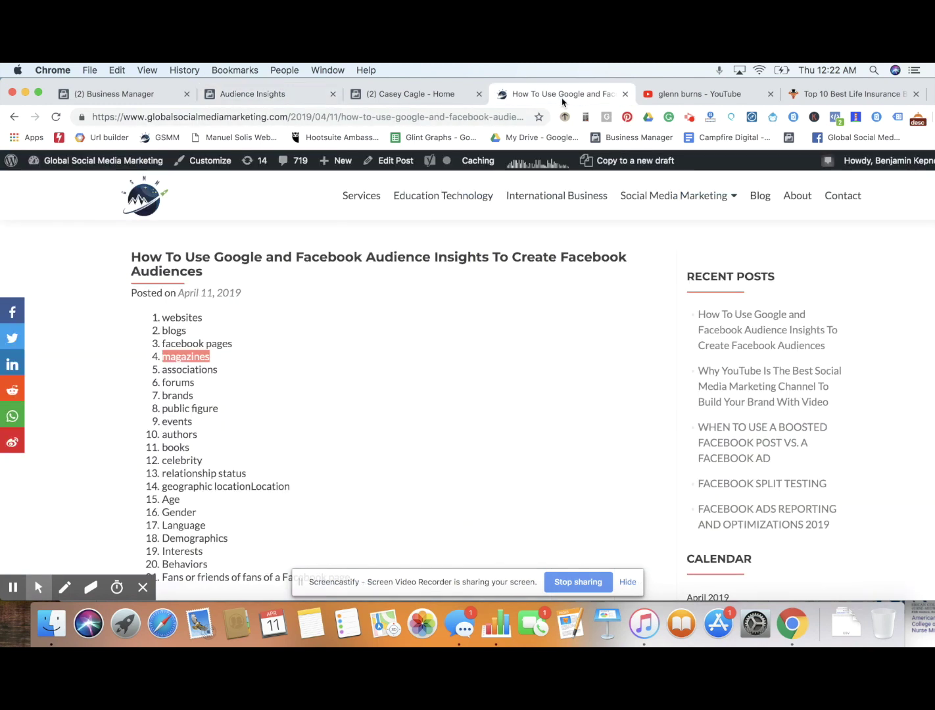
Step: Read the blog's page-type list and Segmentation Variables notes, then go back to Audience Insights
{"action": "left_click", "coordinate": [190, 487]}
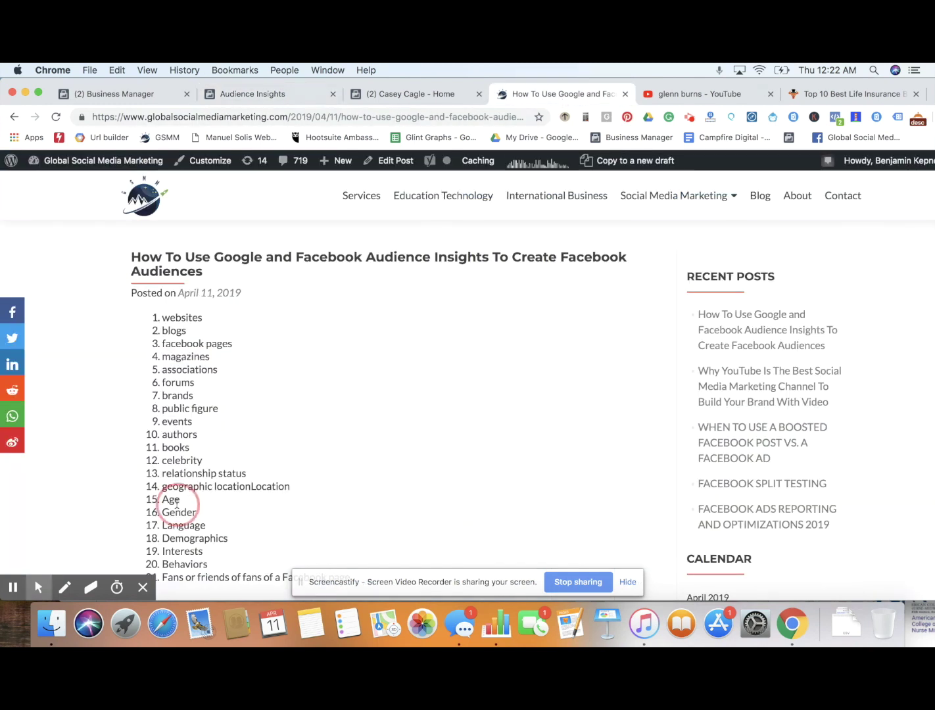
{"action": "scroll", "coordinate": [200, 529], "scroll_direction": "down", "scroll_amount": 1}
{"action": "left_click_drag", "start_coordinate": [158, 314], "coordinate": [211, 456]}
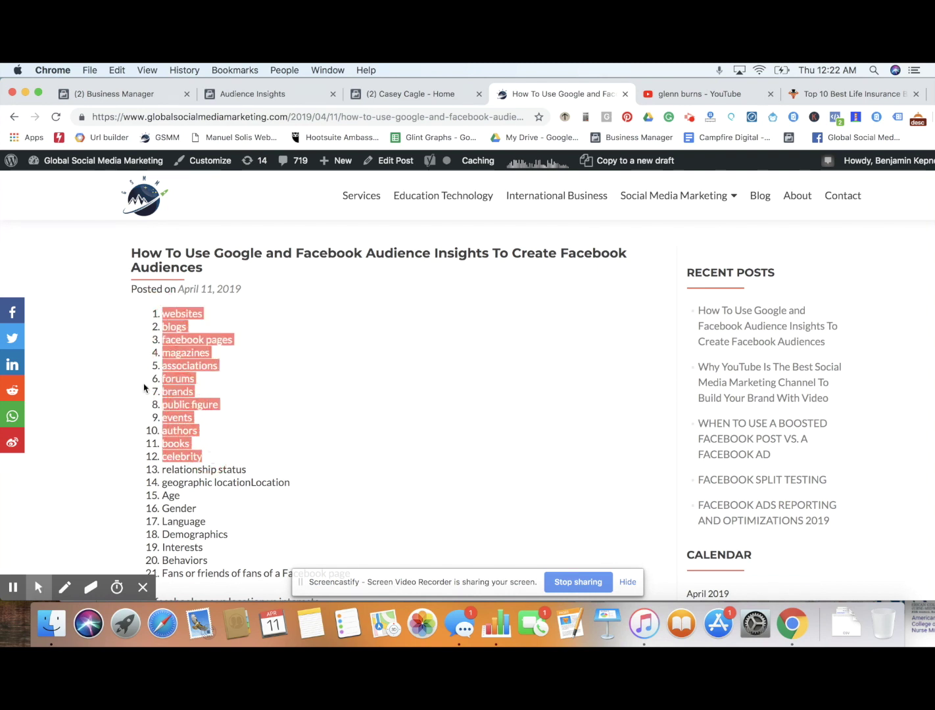
{"action": "left_click", "coordinate": [176, 440]}
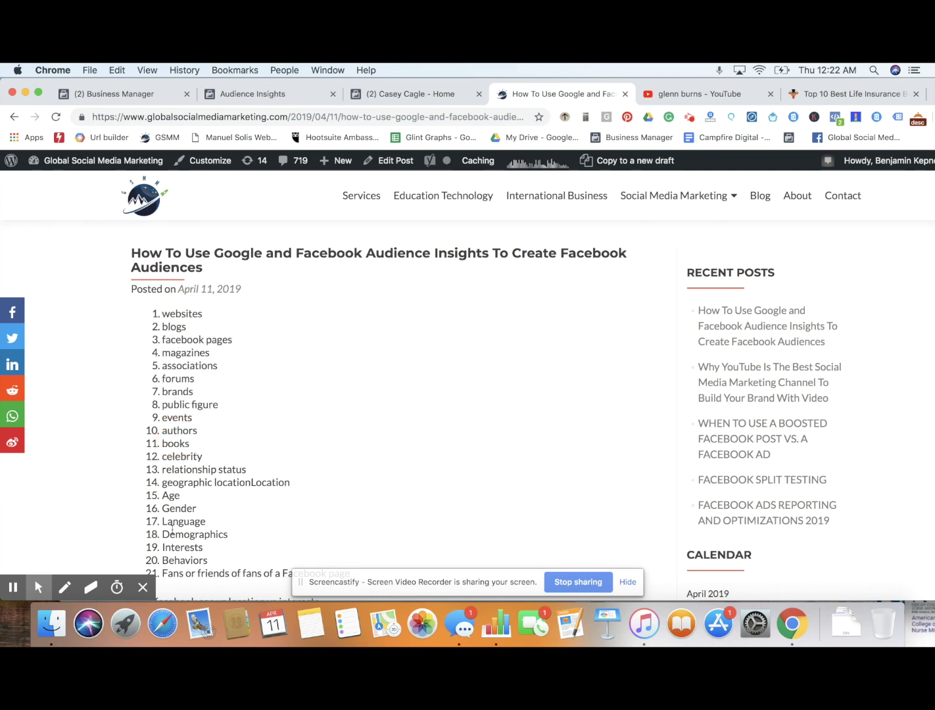
{"action": "scroll", "coordinate": [194, 457], "scroll_direction": "down", "scroll_amount": 5}
{"action": "scroll", "coordinate": [194, 455], "scroll_direction": "down", "scroll_amount": 2}
{"action": "scroll", "coordinate": [195, 454], "scroll_direction": "down", "scroll_amount": 4}
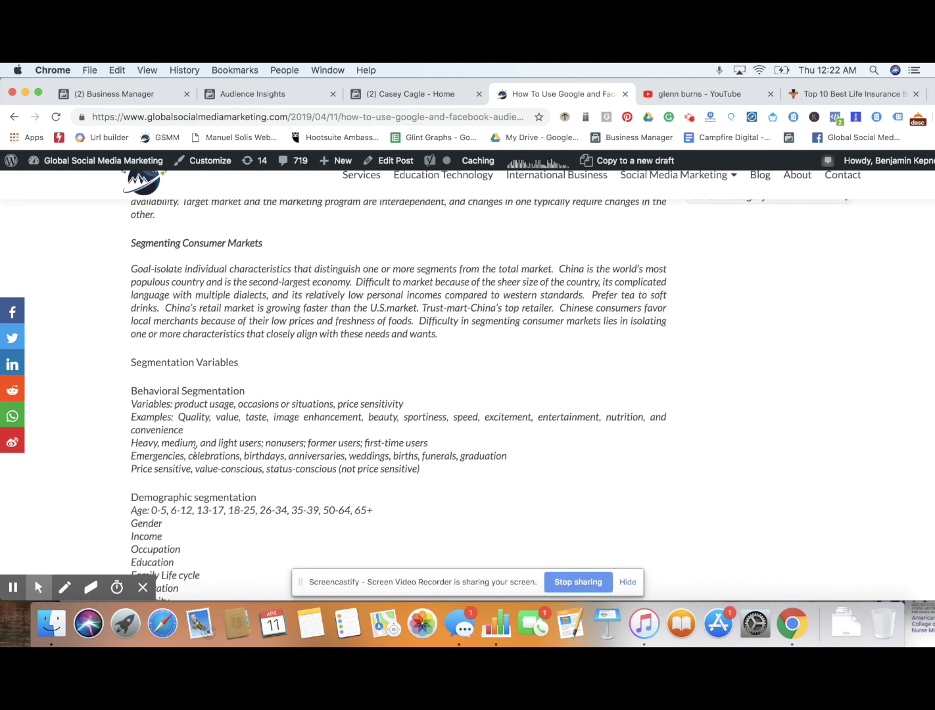
{"action": "scroll", "coordinate": [272, 485], "scroll_direction": "down", "scroll_amount": 1}
{"action": "left_click", "coordinate": [248, 94]}
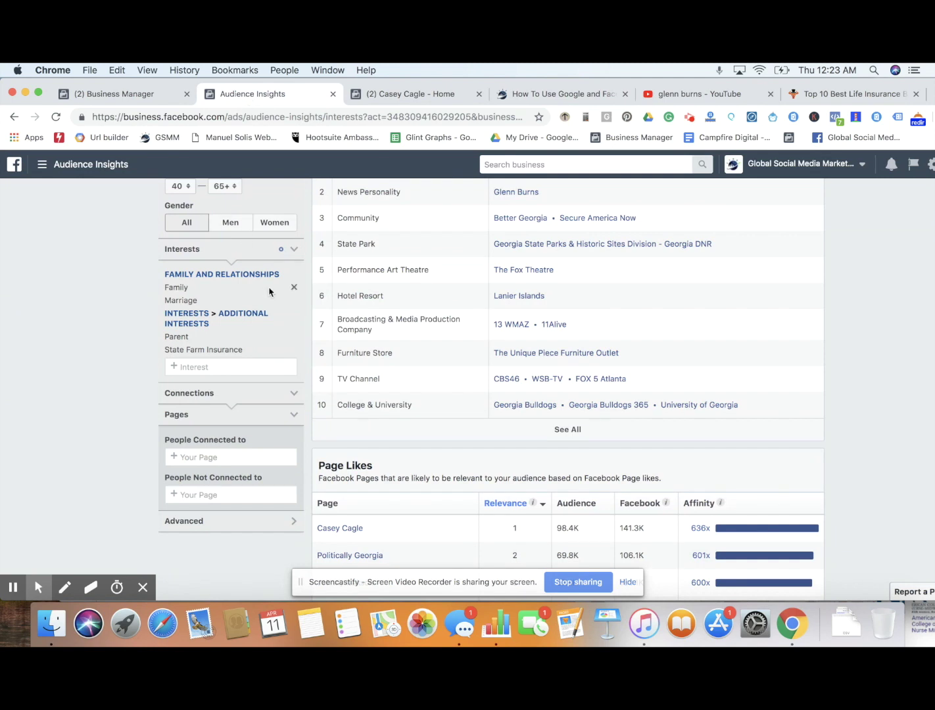
Step: Remove the State Farm Insurance and Family interests, leaving Marriage and Parent at 700K–800K people
{"action": "scroll", "coordinate": [287, 291], "scroll_direction": "up", "scroll_amount": 4}
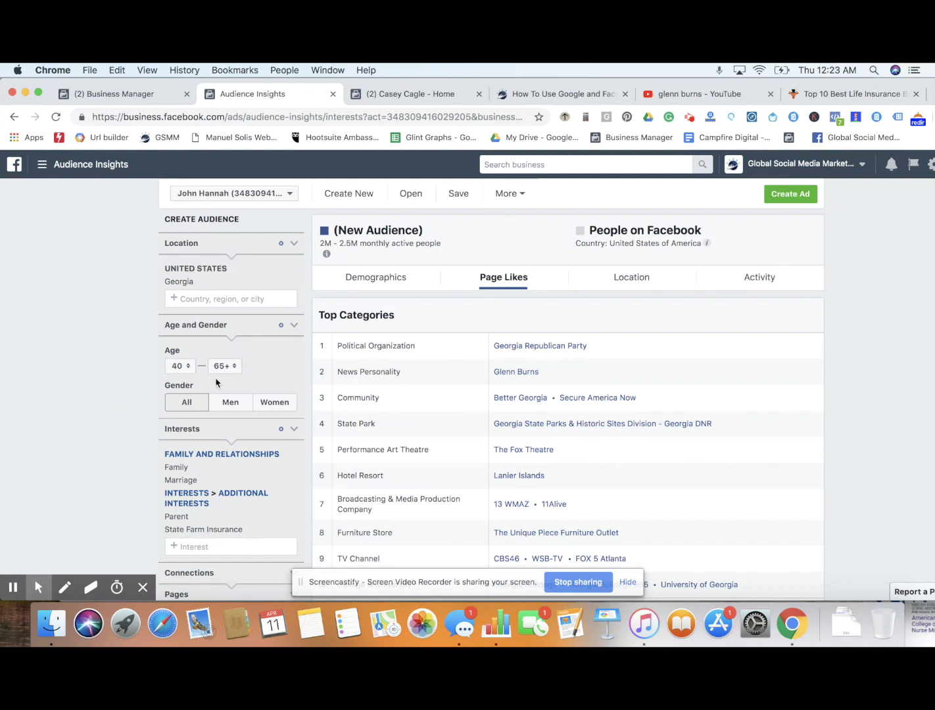
{"action": "scroll", "coordinate": [292, 356], "scroll_direction": "down", "scroll_amount": 5}
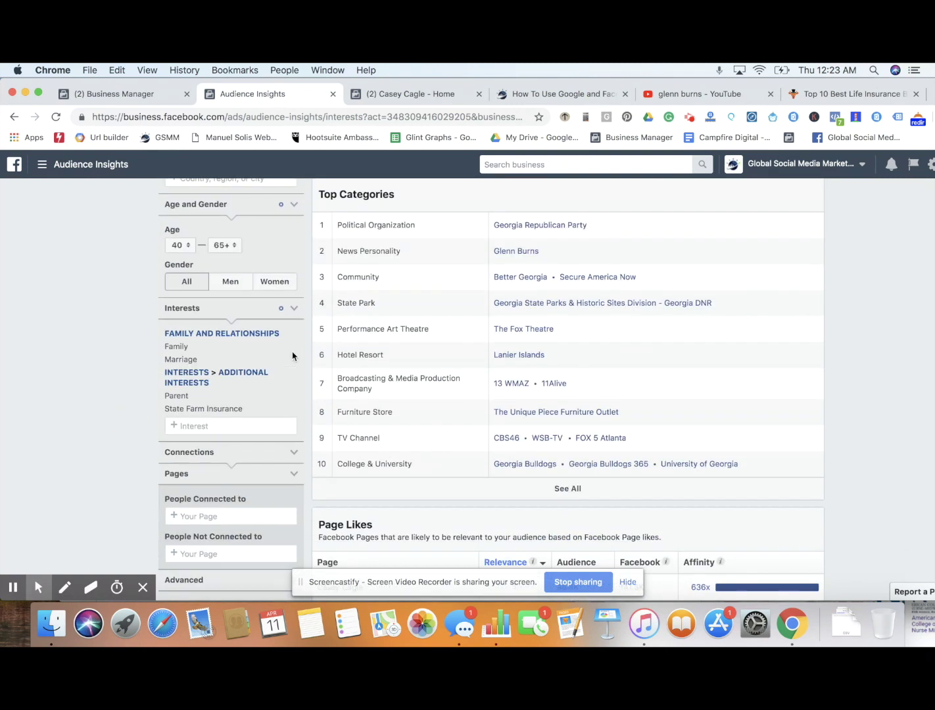
{"action": "scroll", "coordinate": [293, 355], "scroll_direction": "up", "scroll_amount": 5}
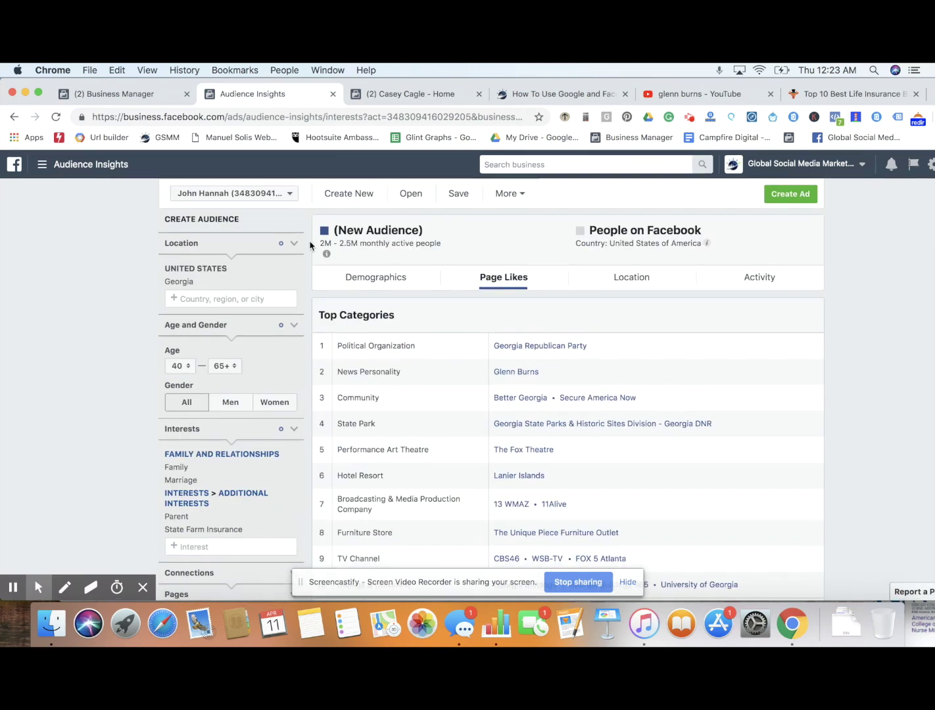
{"action": "left_click_drag", "start_coordinate": [320, 242], "coordinate": [435, 241]}
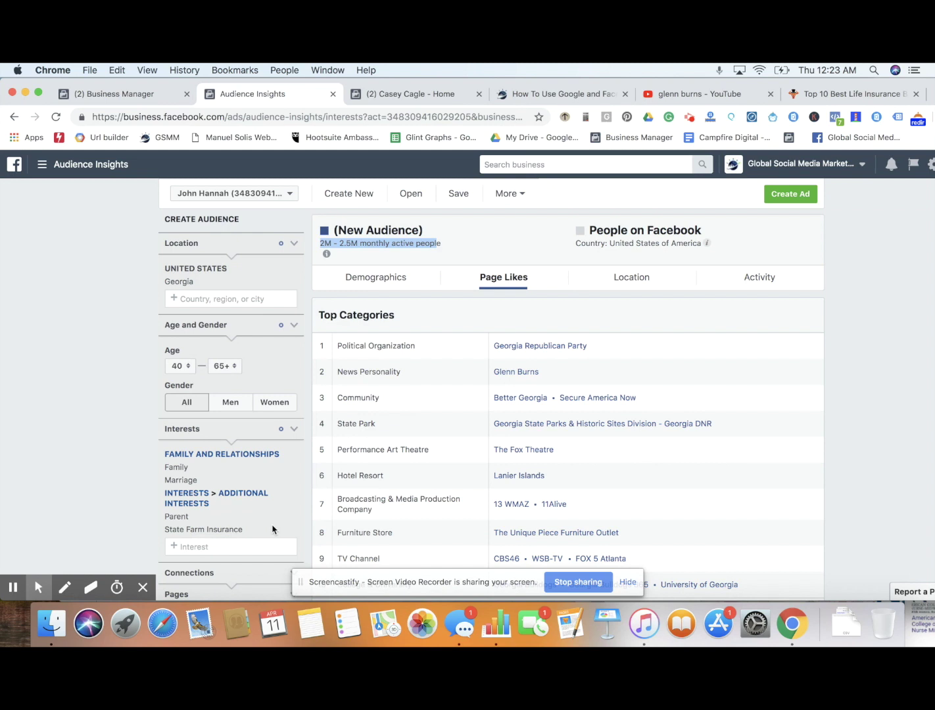
{"action": "left_click", "coordinate": [294, 530]}
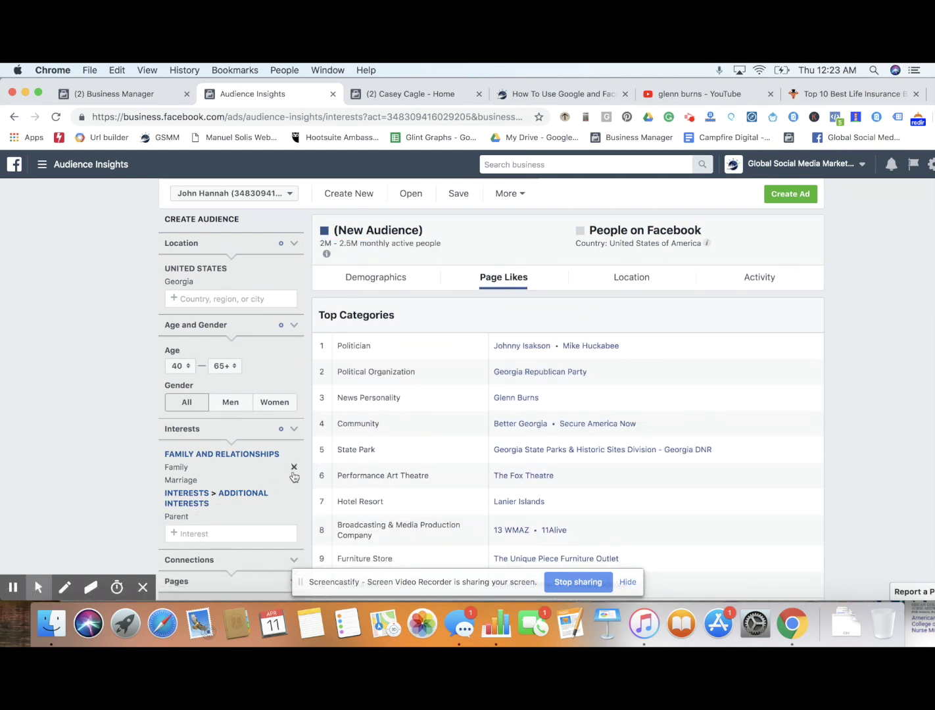
{"action": "left_click", "coordinate": [293, 470]}
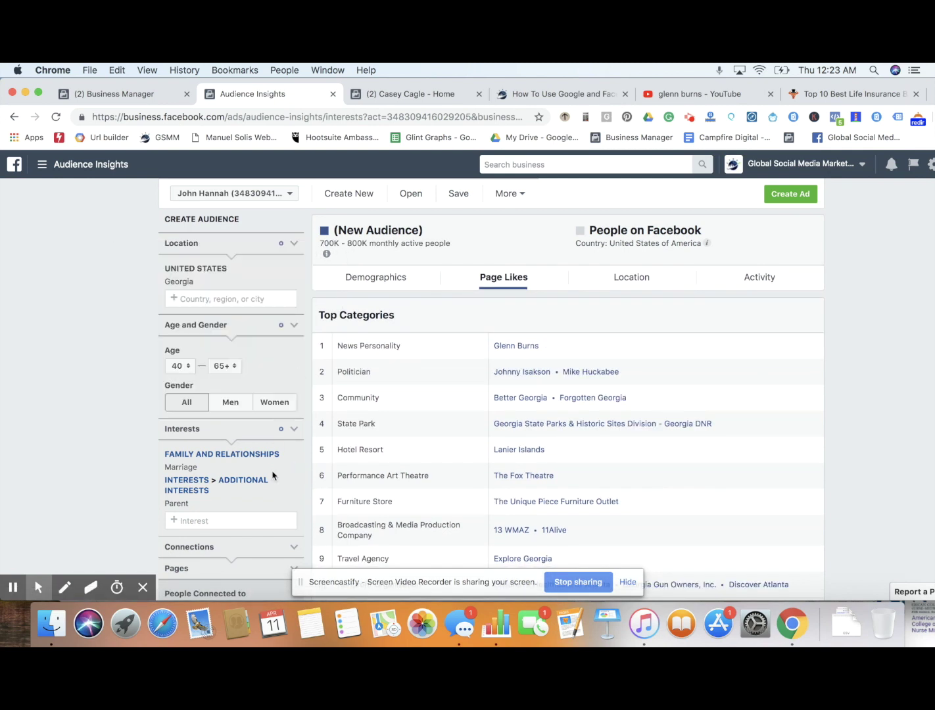
{"action": "mouse_move", "coordinate": [277, 508]}
Step: Set the minimum age to 50, after briefly trying 44, narrowing the audience to 450K–500K people
{"action": "left_click", "coordinate": [190, 368]}
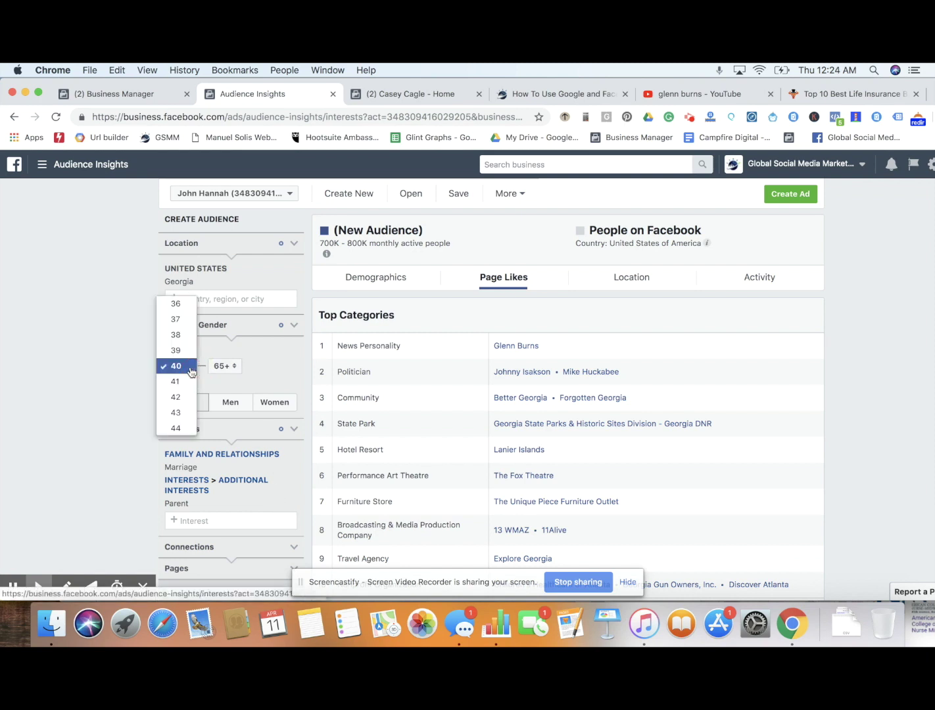
{"action": "left_click", "coordinate": [178, 428]}
{"action": "scroll", "coordinate": [204, 397], "scroll_direction": "down", "scroll_amount": 3}
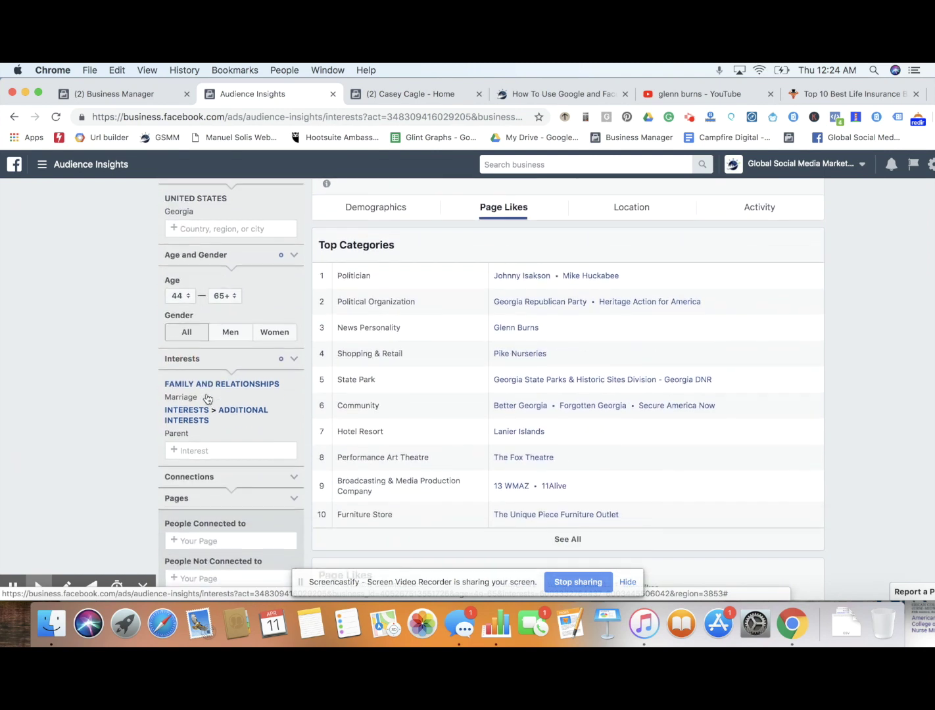
{"action": "left_click", "coordinate": [179, 294]}
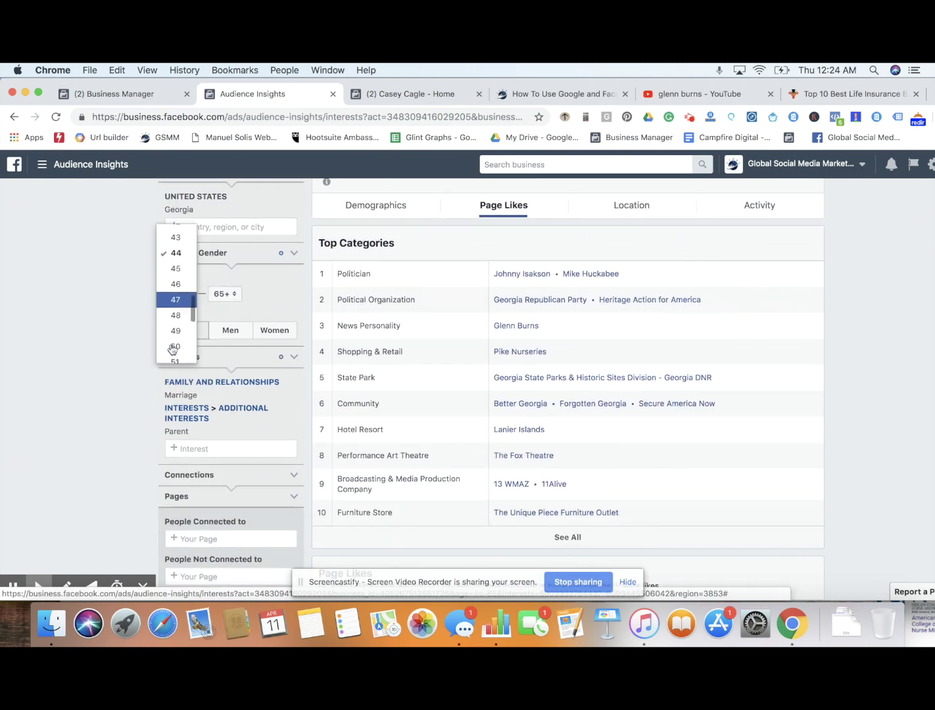
{"action": "left_click", "coordinate": [171, 344]}
{"action": "scroll", "coordinate": [293, 293], "scroll_direction": "up", "scroll_amount": 3}
{"action": "mouse_move", "coordinate": [320, 241]}
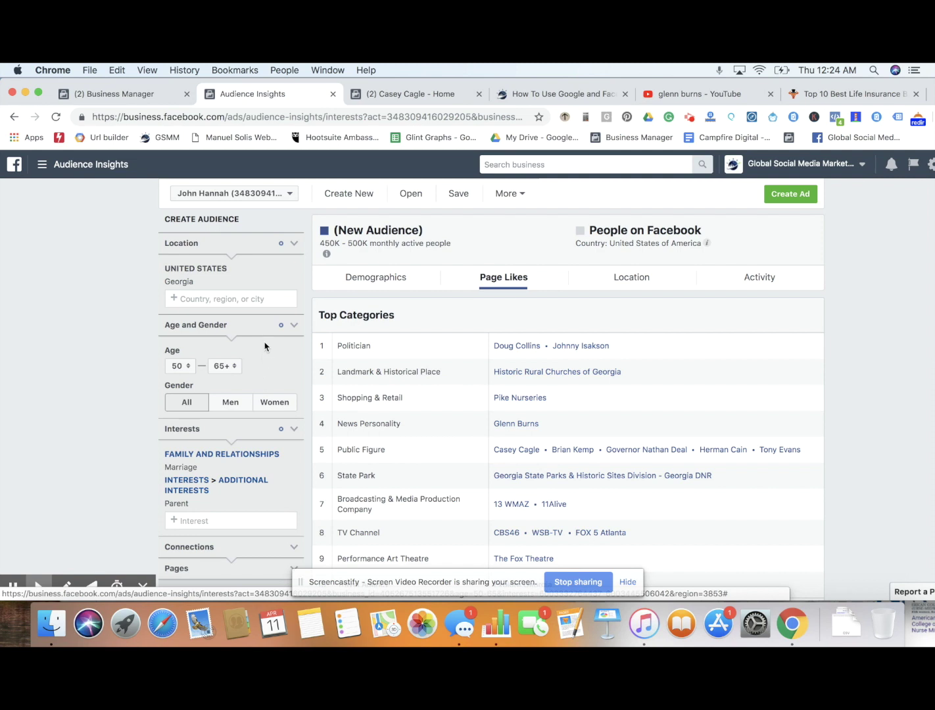
Step: Name the audience '50-65+ Georgia Married, Parents' in the save dialog and save it
{"action": "left_click", "coordinate": [461, 195]}
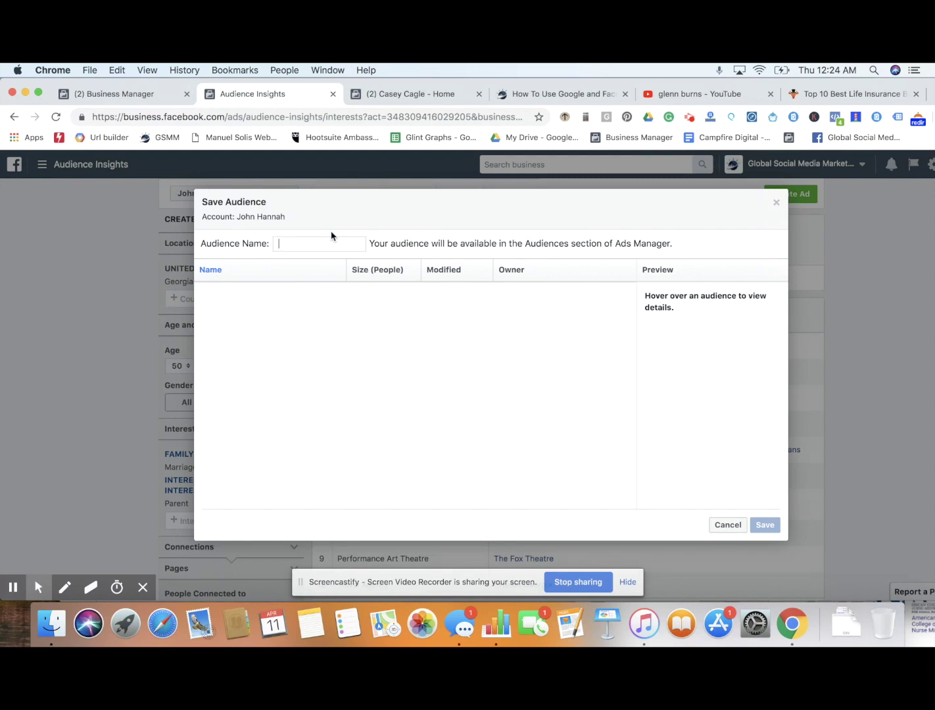
{"action": "type", "text": "50-65+ gE"}
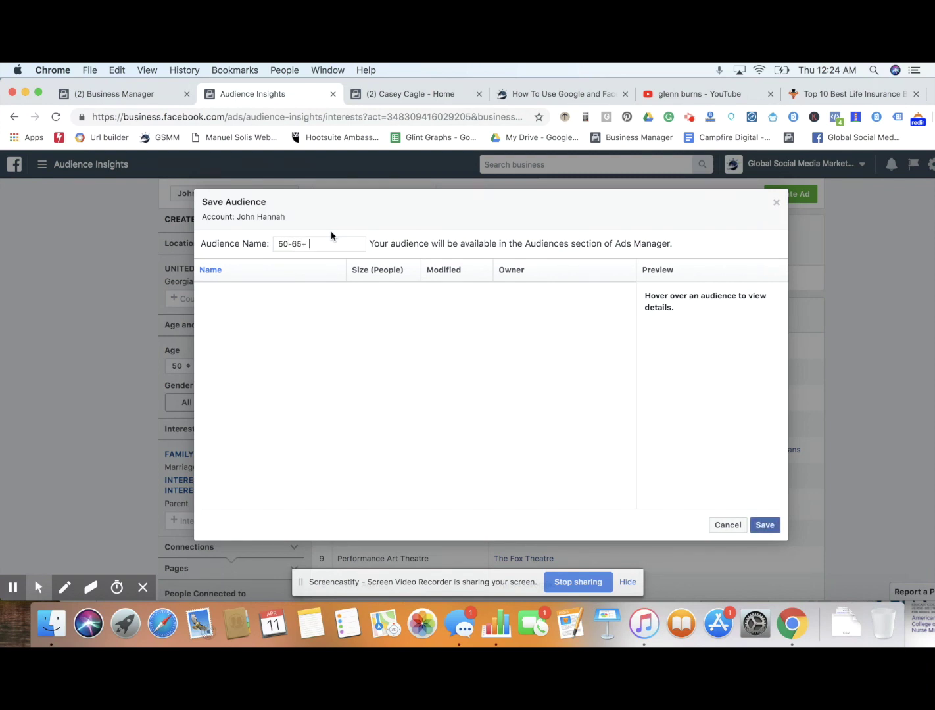
{"action": "key", "text": "BackSpace"}
{"action": "key", "text": "BackSpace"}
{"action": "type", "text": "Georgia"}
{"action": "key", "text": "BackSpace"}
{"action": "key", "text": "BackSpace"}
{"action": "key", "text": "BackSpace"}
{"action": "key", "text": "BackSpace"}
{"action": "type", "text": "rgia Married with"}
{"action": "key", "text": "BackSpace"}
{"action": "key", "text": "BackSpace"}
{"action": "key", "text": "BackSpace"}
{"action": "key", "text": "BackSpace"}
{"action": "key", "text": "BackSpace"}
{"action": "type", "text": ", A"}
{"action": "key", "text": "BackSpace"}
{"action": "key", "text": "BackSpace"}
{"action": "type", "text": "Parnet"}
{"action": "key", "text": "BackSpace"}
{"action": "key", "text": "BackSpace"}
{"action": "key", "text": "BackSpace"}
{"action": "type", "text": "ents"}
{"action": "left_click", "coordinate": [767, 526]}
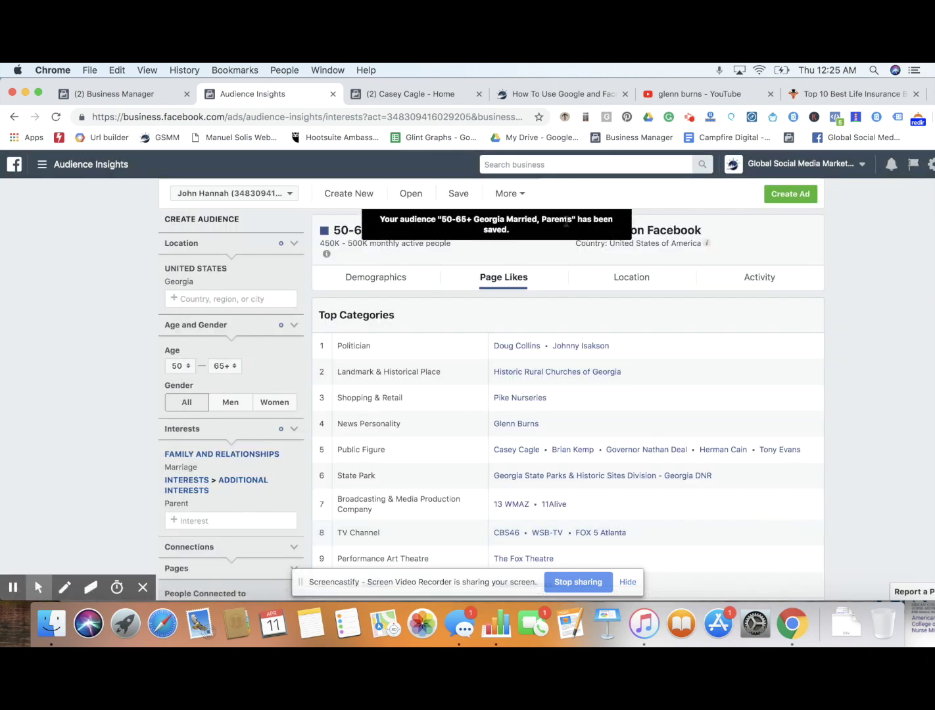
Step: Open the saved '50-65+ Georgia Married, Parents' audience
{"action": "left_click", "coordinate": [405, 194]}
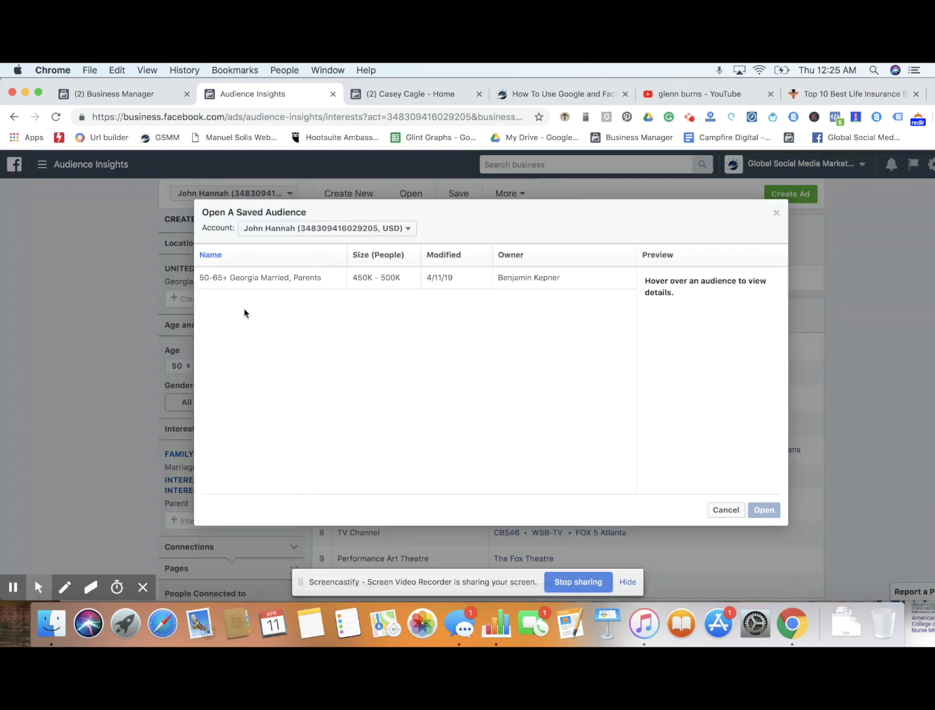
{"action": "left_click", "coordinate": [274, 284]}
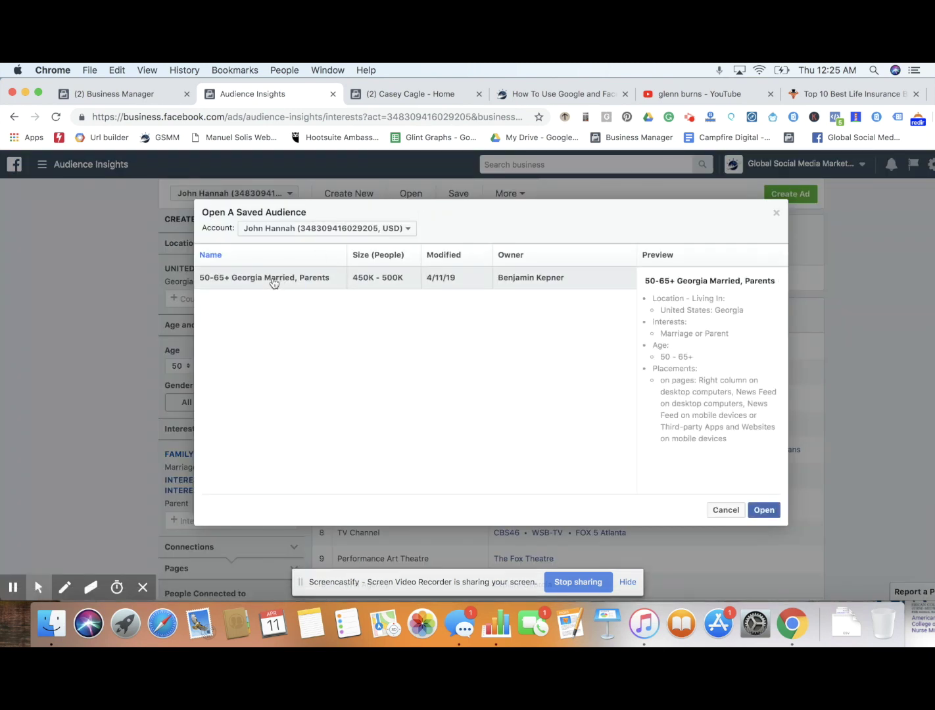
{"action": "left_click", "coordinate": [759, 512]}
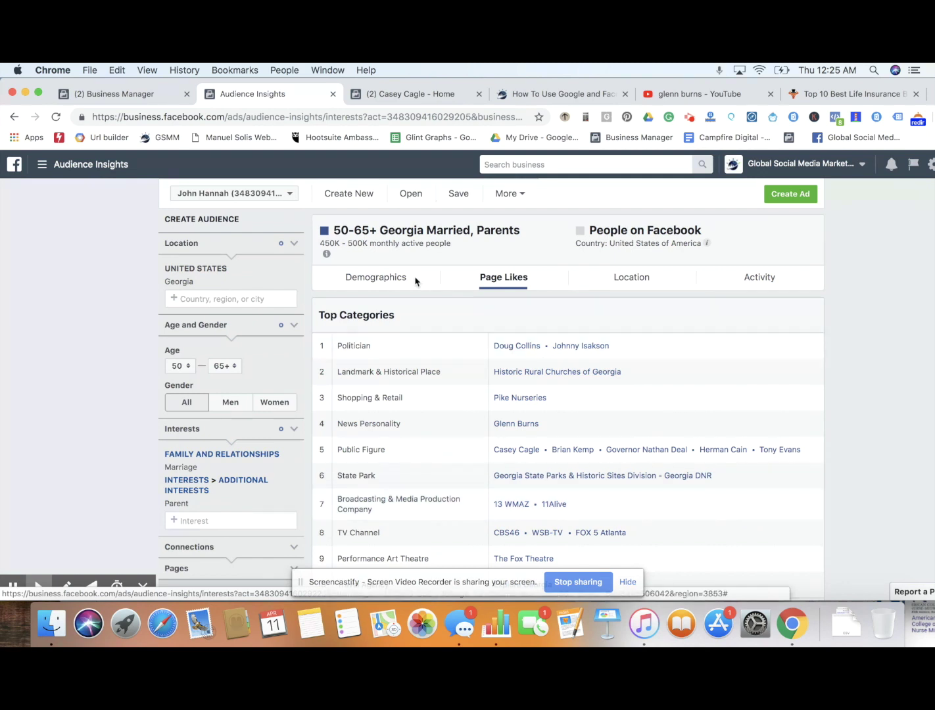
Step: Review its Demographics: 80% women, 20% men, ages 55–64 largest at 41%
{"action": "left_click", "coordinate": [389, 287]}
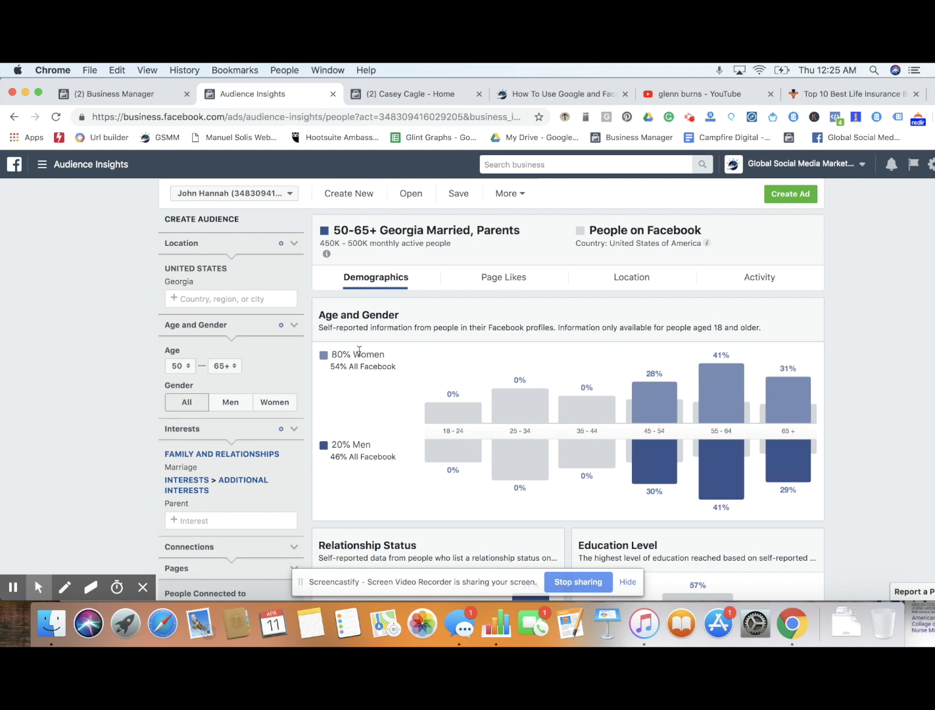
{"action": "left_click_drag", "start_coordinate": [332, 355], "coordinate": [398, 373]}
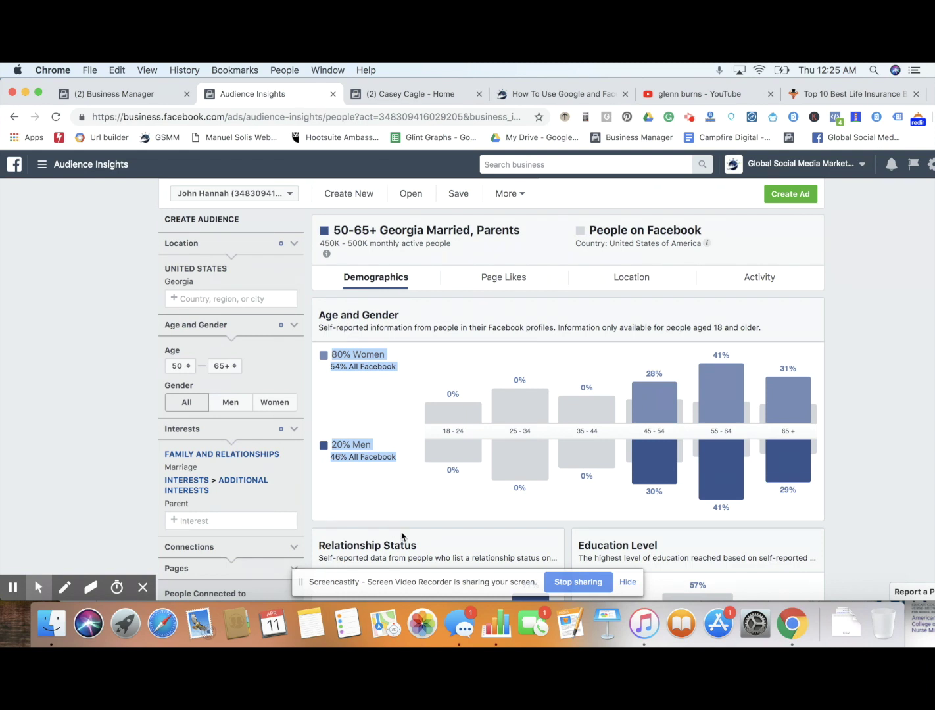
{"action": "left_click", "coordinate": [858, 327]}
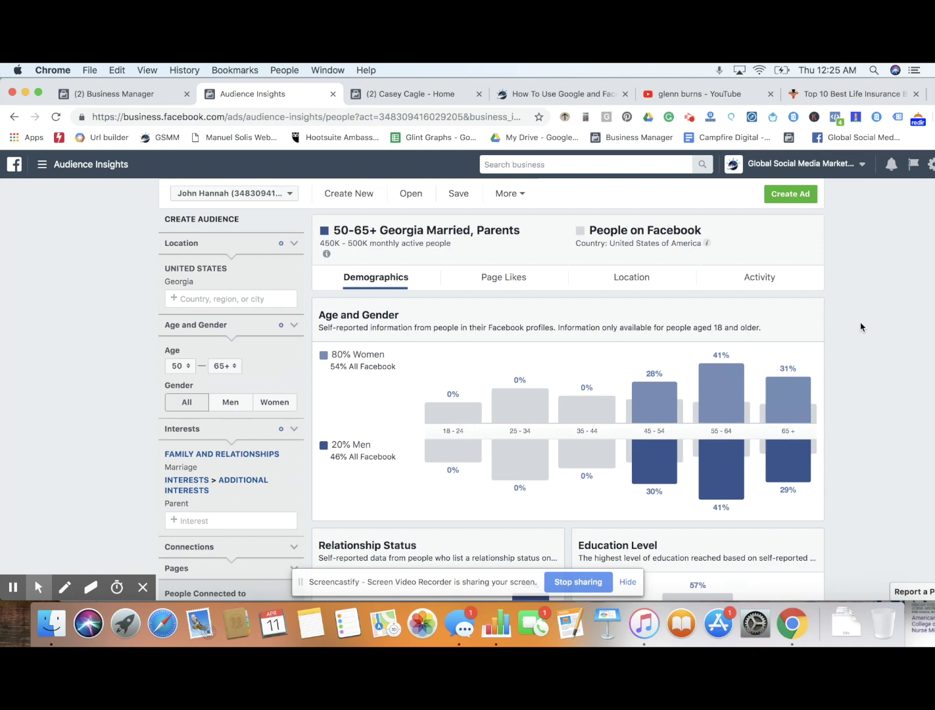
Step: Scroll through the saved audience's Page Likes table, then bring up the glenn burns YouTube results
{"action": "left_click", "coordinate": [512, 282]}
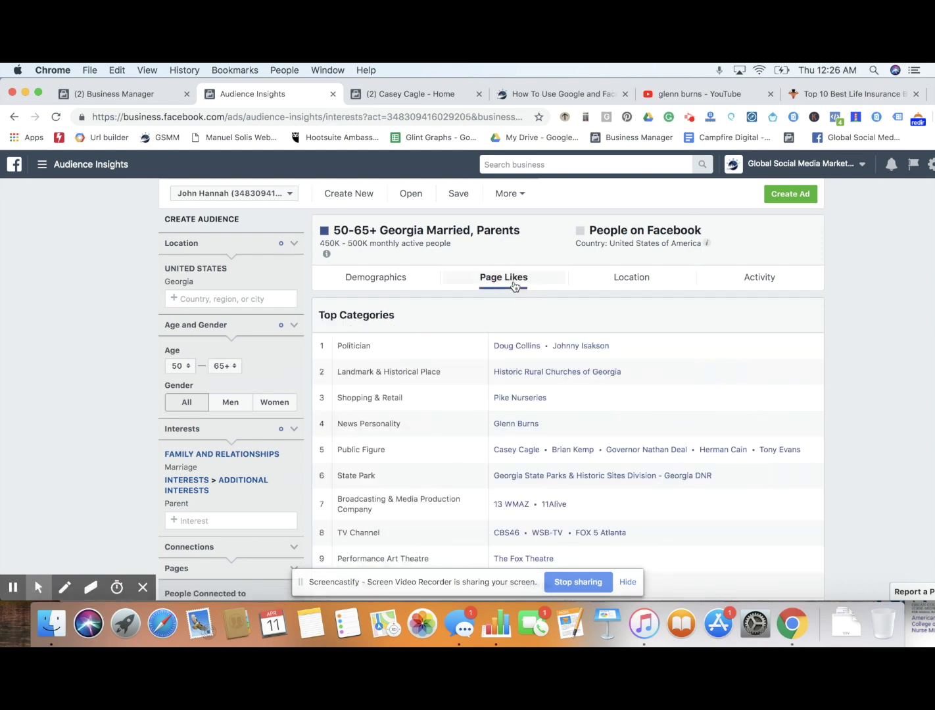
{"action": "scroll", "coordinate": [556, 389], "scroll_direction": "down", "scroll_amount": 2}
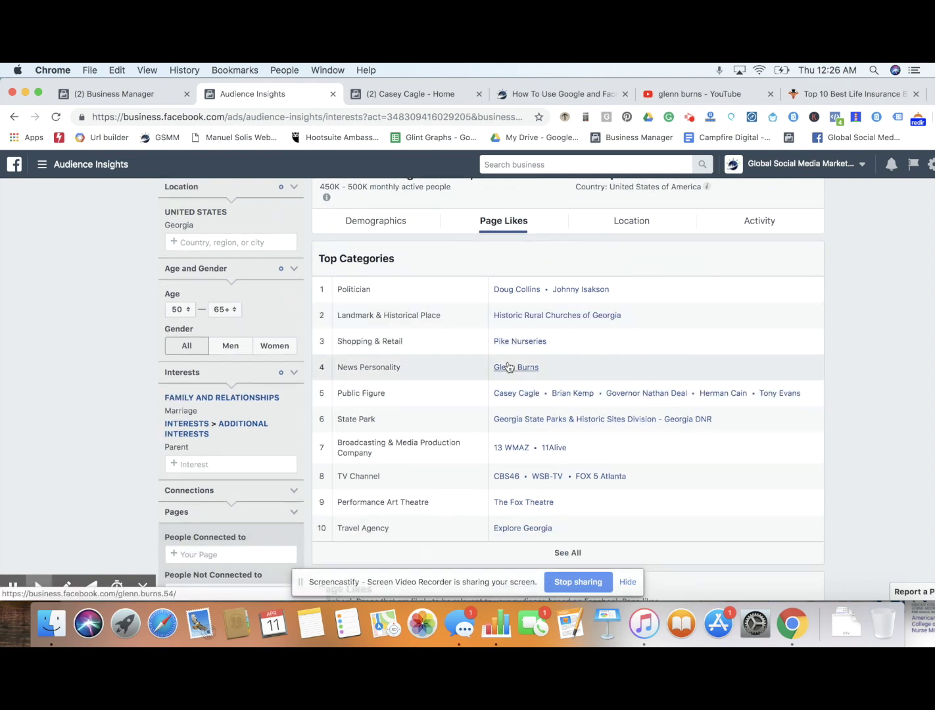
{"action": "scroll", "coordinate": [508, 366], "scroll_direction": "down", "scroll_amount": 8}
{"action": "scroll", "coordinate": [508, 367], "scroll_direction": "down", "scroll_amount": 3}
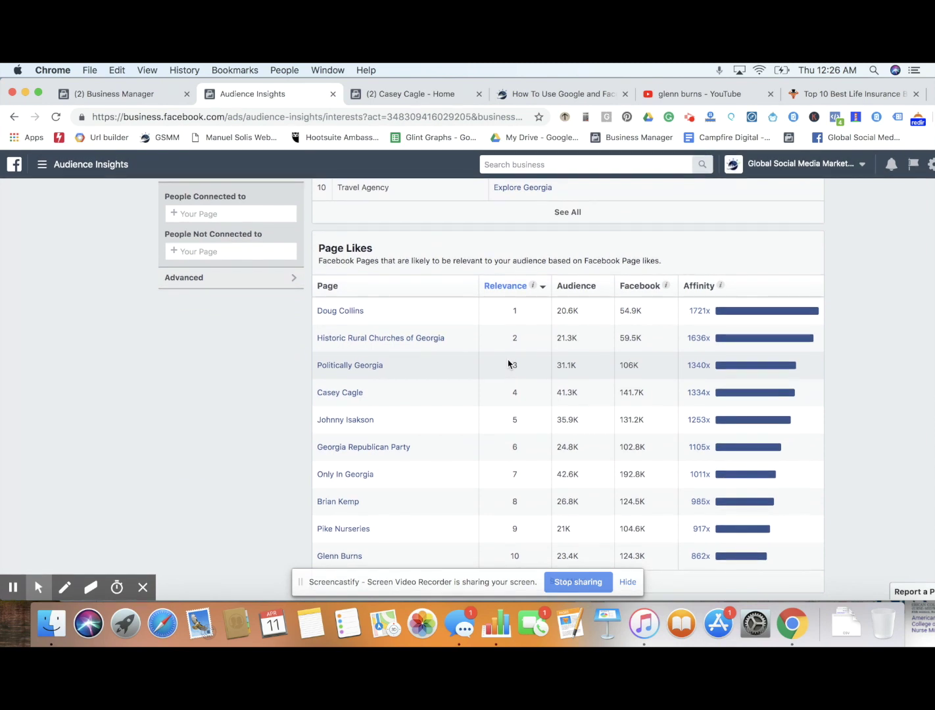
{"action": "scroll", "coordinate": [500, 337], "scroll_direction": "up", "scroll_amount": 10}
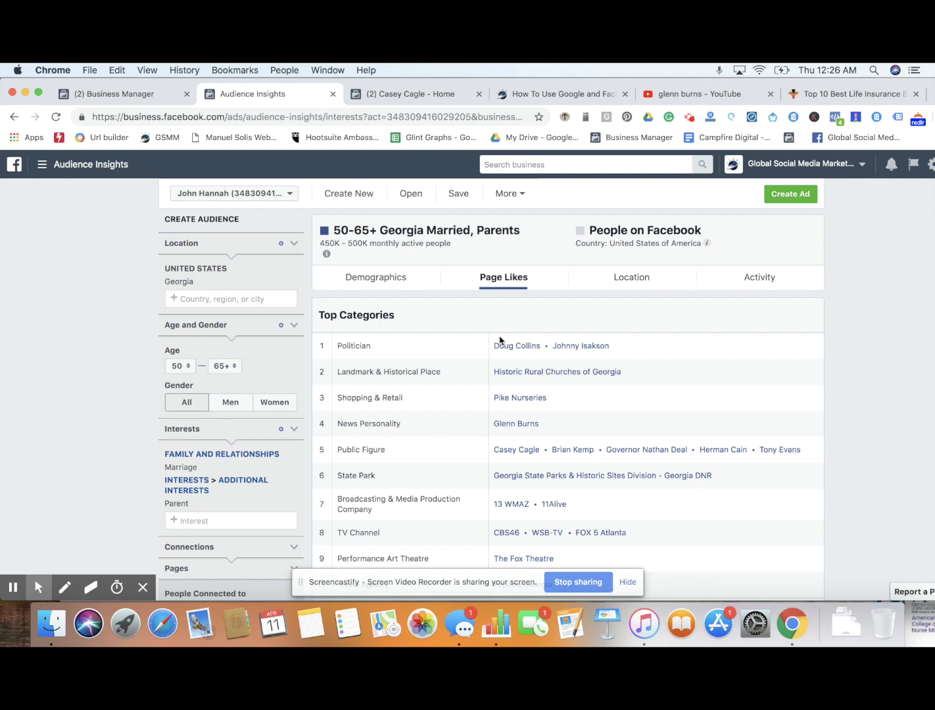
{"action": "left_click", "coordinate": [726, 99]}
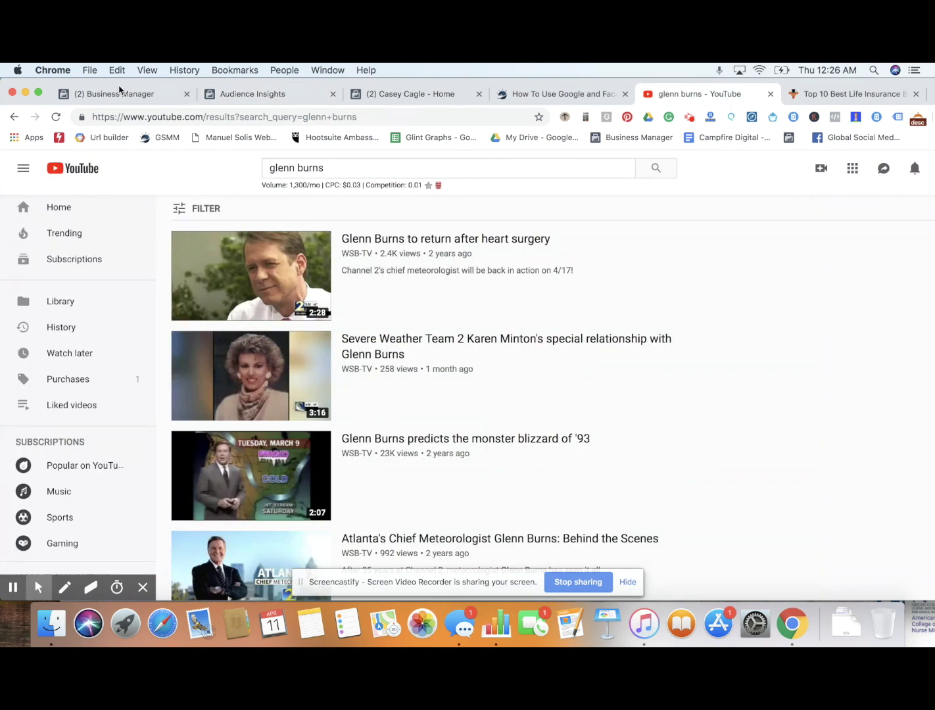
Step: On the life insurance books tab, enter 'go' in the address bar to load google.com
{"action": "left_click", "coordinate": [230, 97]}
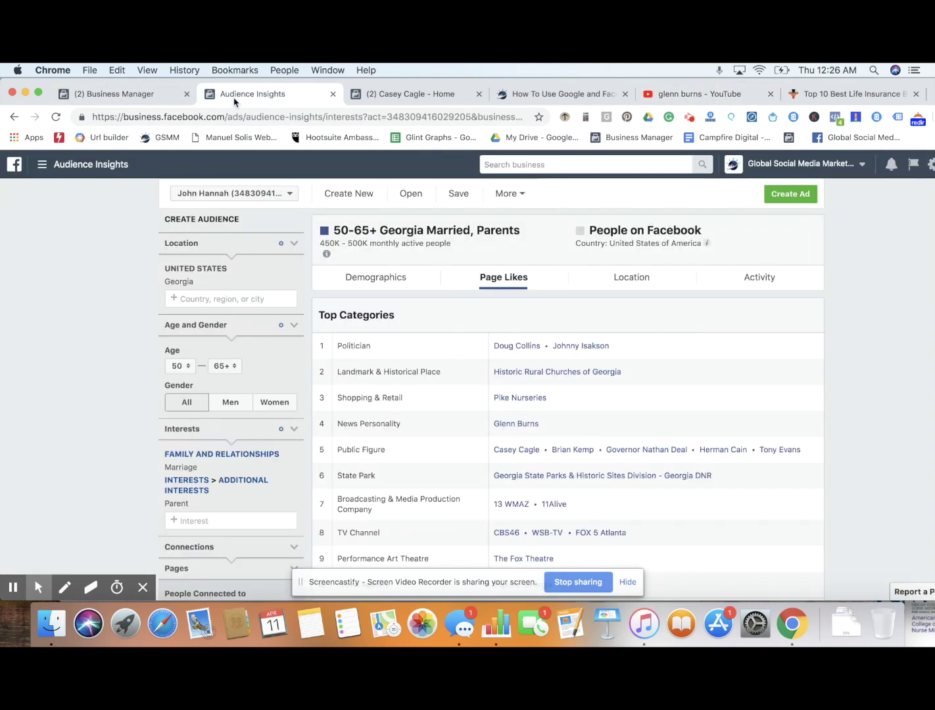
{"action": "left_click", "coordinate": [842, 97]}
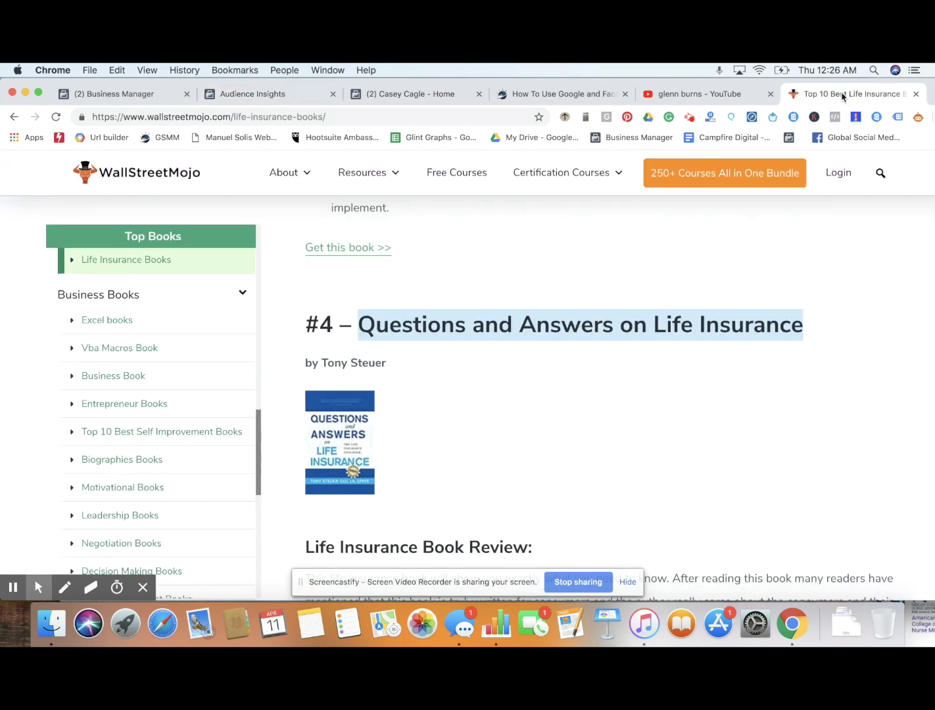
{"action": "left_click", "coordinate": [494, 117]}
{"action": "type", "text": "go"}
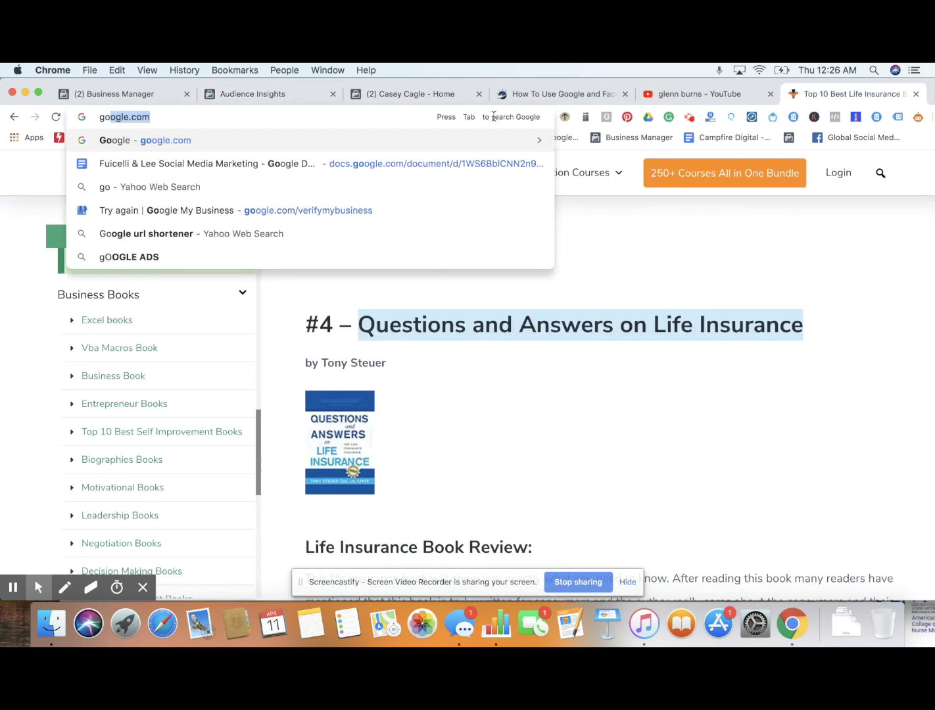
{"action": "key", "text": "Return"}
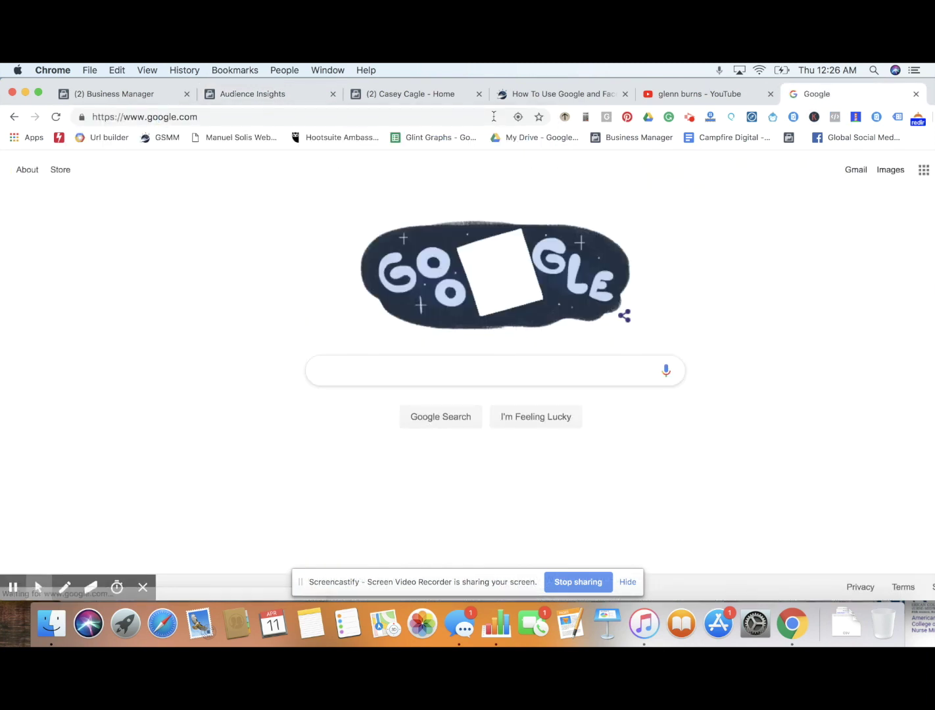